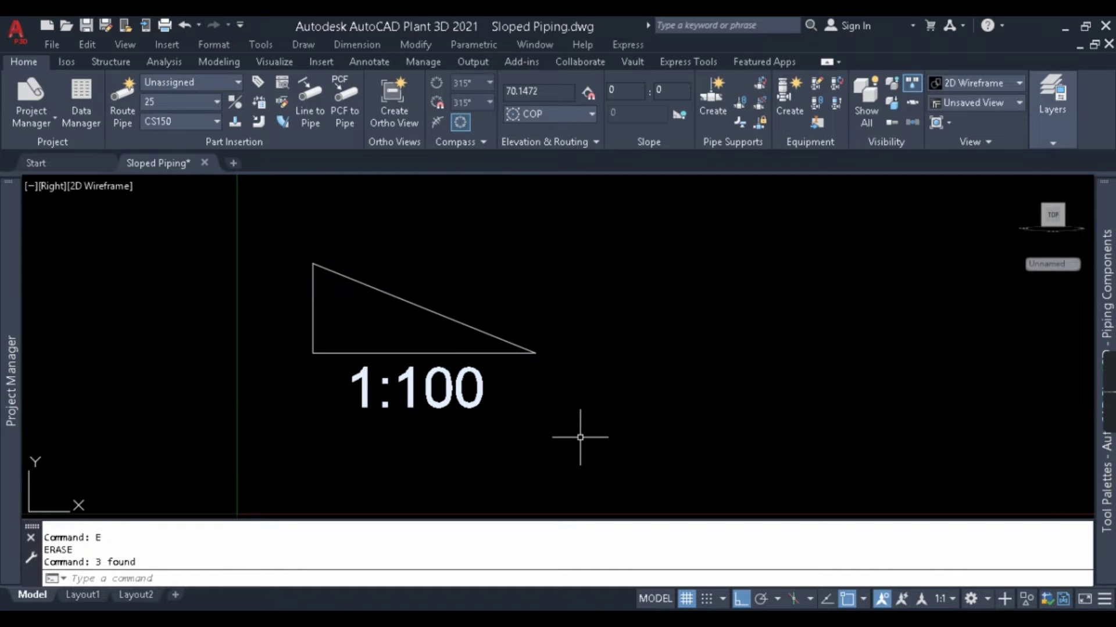
click(276, 218)
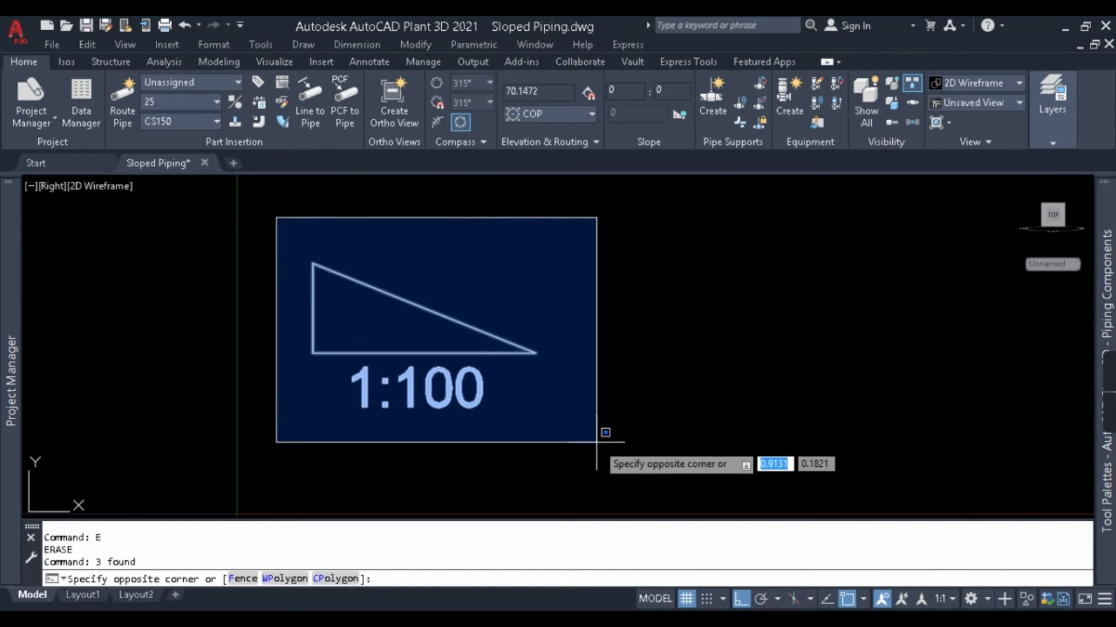
key(Escape)
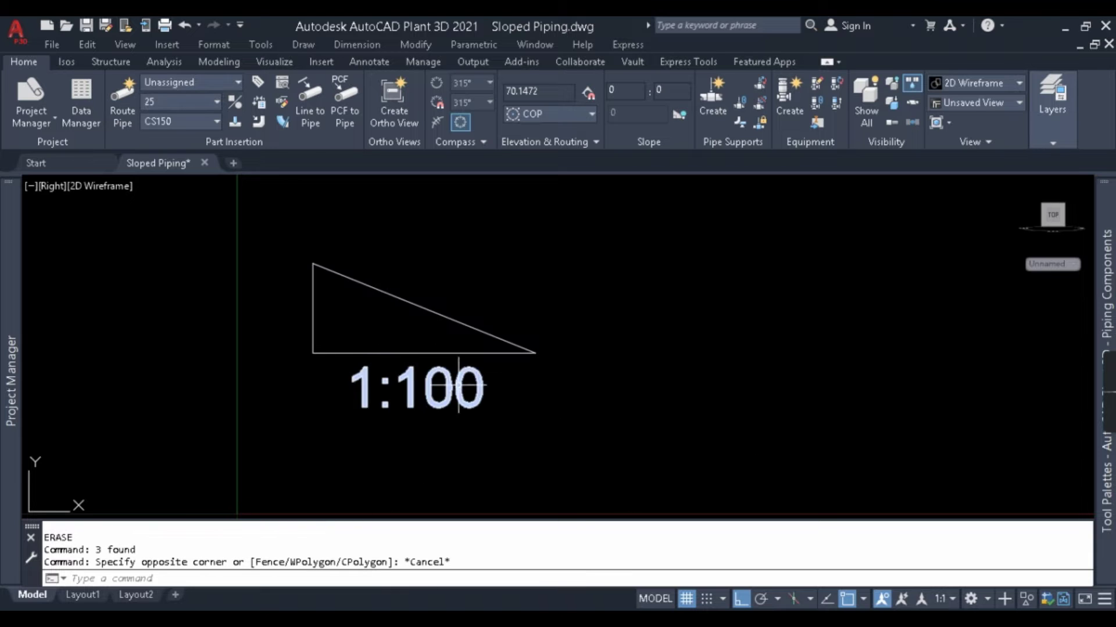
- Draw a horizontal line 100 units long, starting just above and beside the 1:100 slope symbol
scroll(199, 324, down, 5)
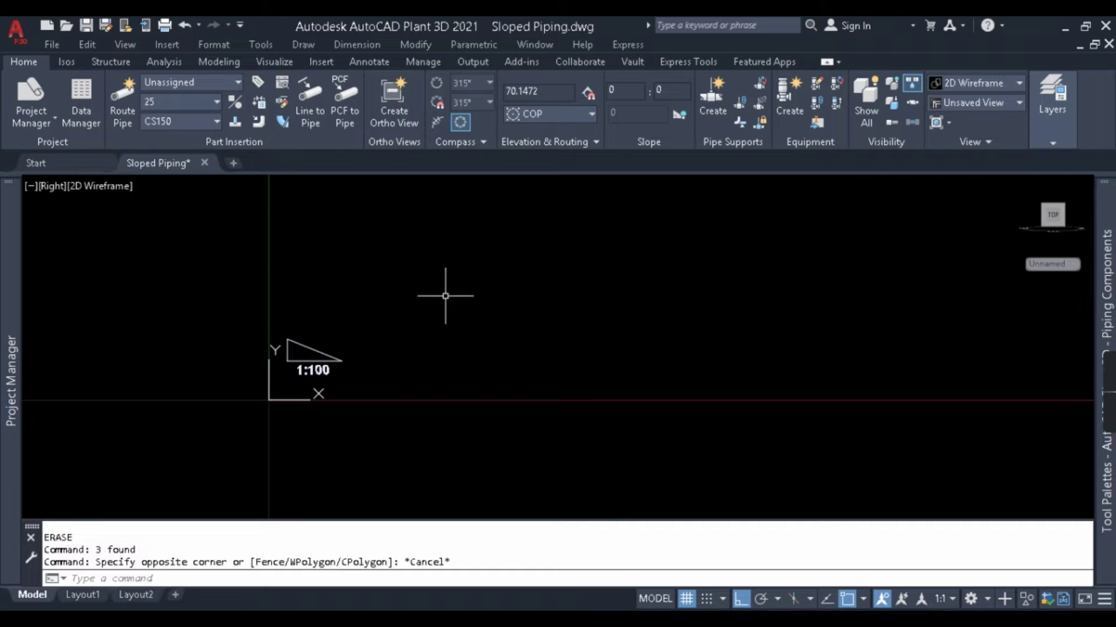
scroll(443, 294, down, 1)
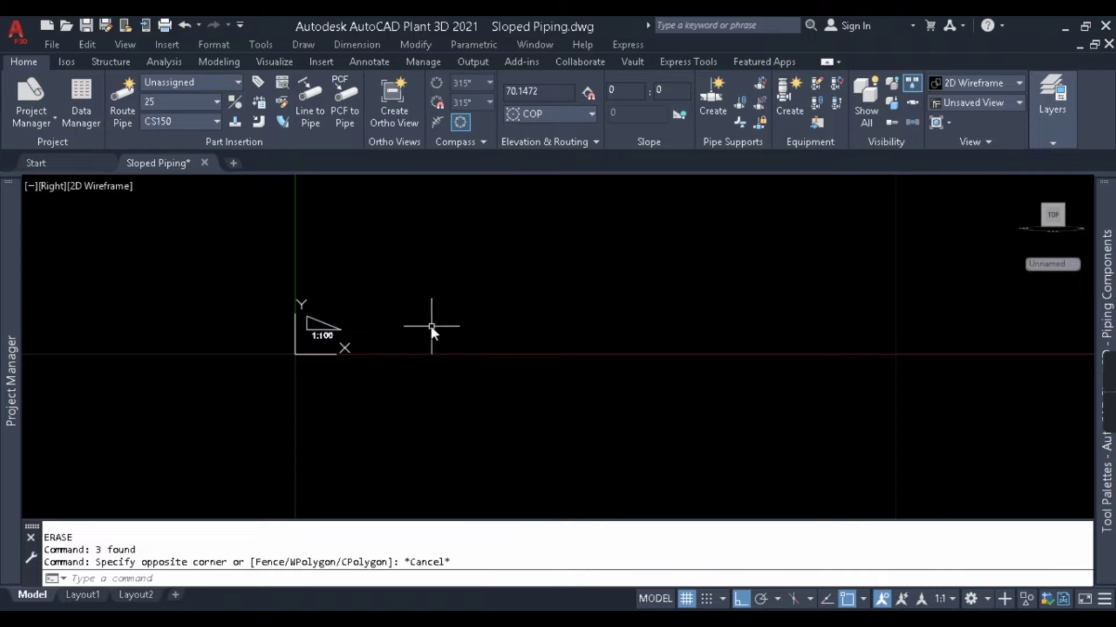
text(l)
key(Return)
scroll(348, 273, down, 1)
click(352, 254)
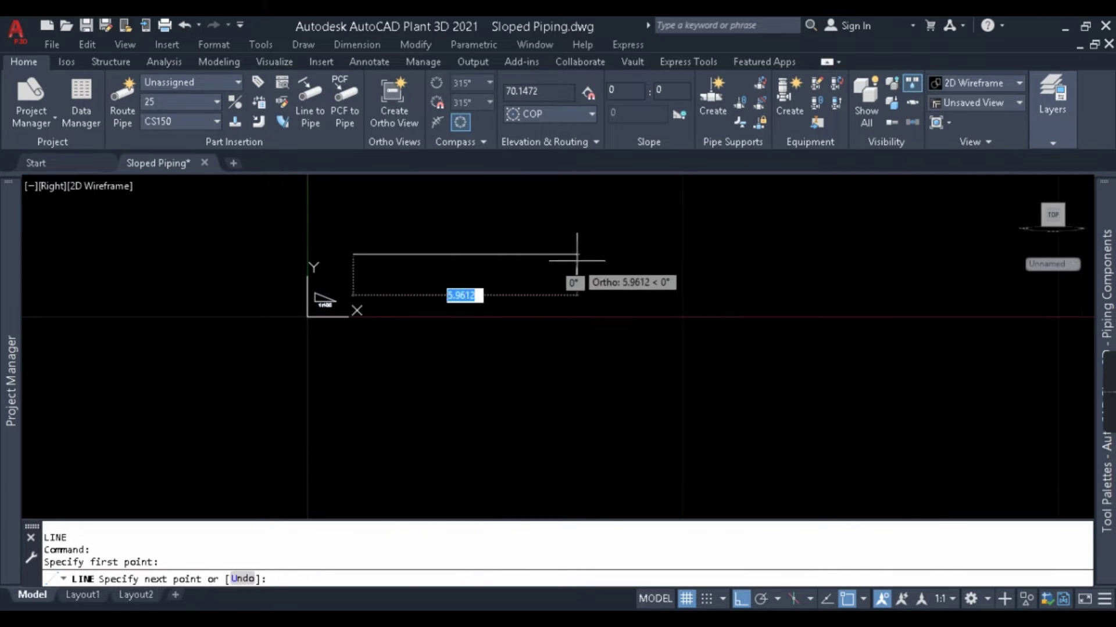
text(10)
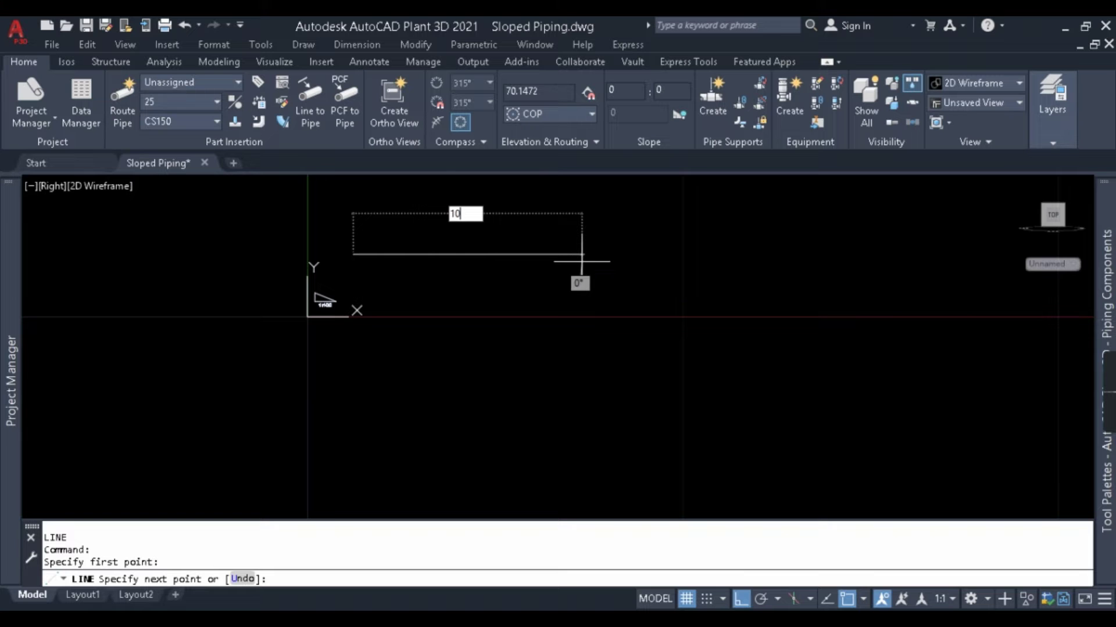
key(Return)
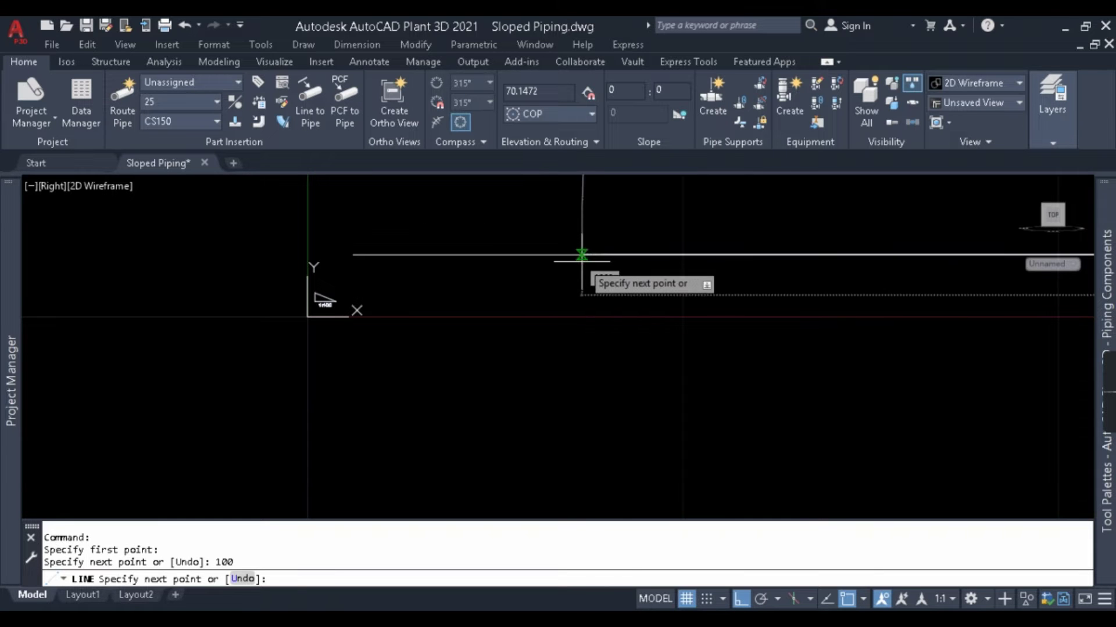
- Continue with a vertical line 1 unit down and a sloped line back to the start point, completing the slope triangle
scroll(436, 261, up, 3)
scroll(331, 373, up, 3)
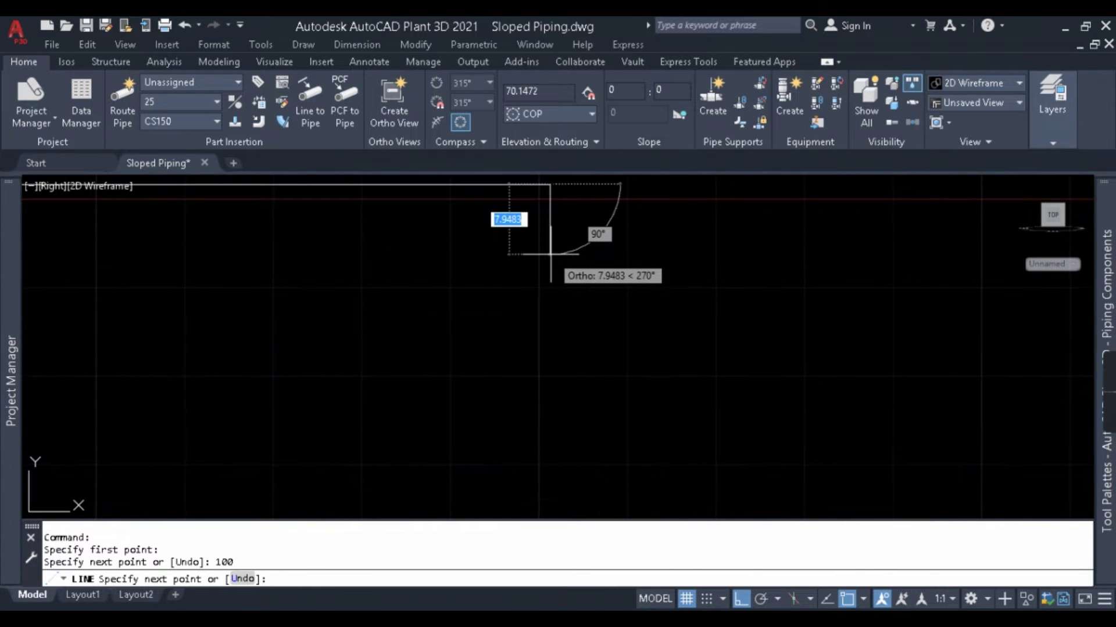
text(1)
key(Return)
scroll(688, 299, up, 3)
scroll(269, 249, down, 3)
scroll(349, 299, up, 3)
scroll(330, 279, up, 3)
click(385, 308)
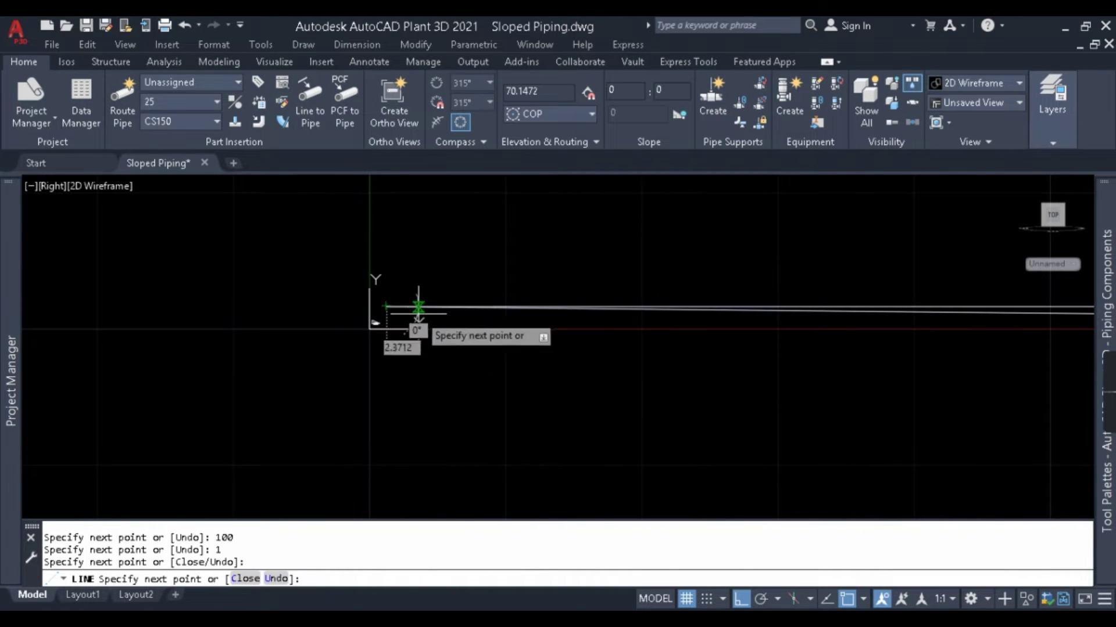
key(Escape)
- Highlight the sloped line of the thin triangle and examine its fall along the full length
click(744, 329)
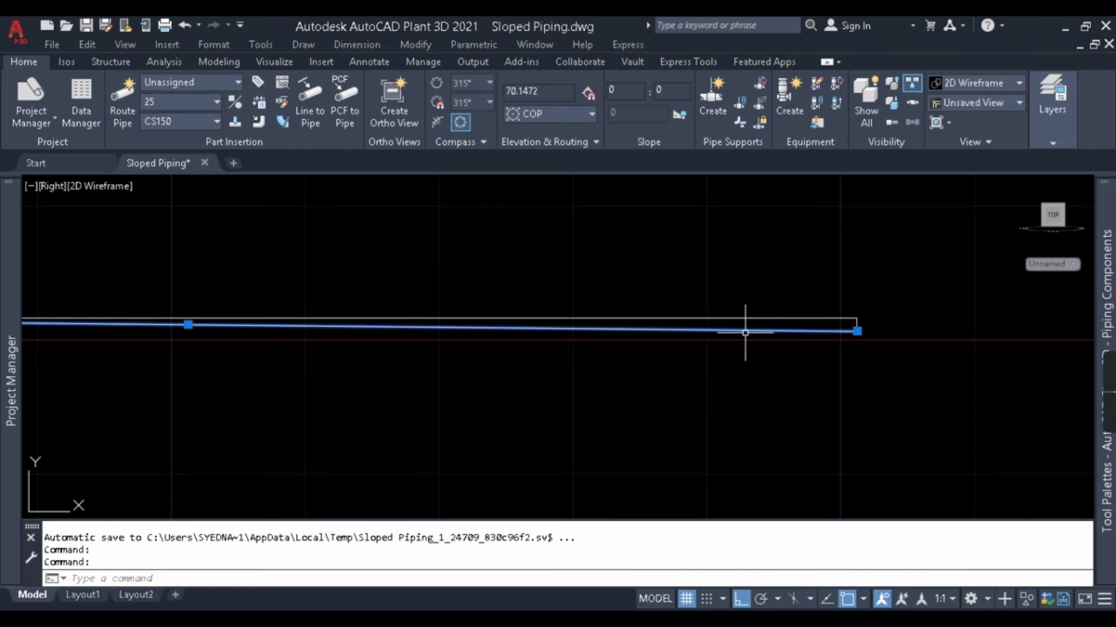
scroll(866, 344, down, 5)
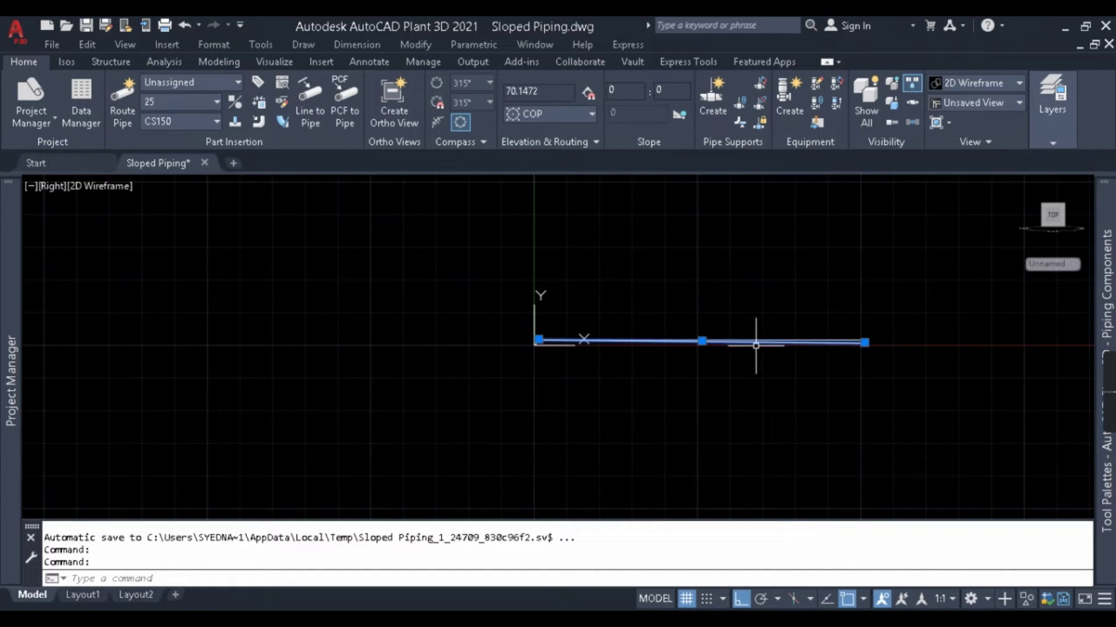
scroll(673, 340, up, 4)
scroll(296, 334, down, 2)
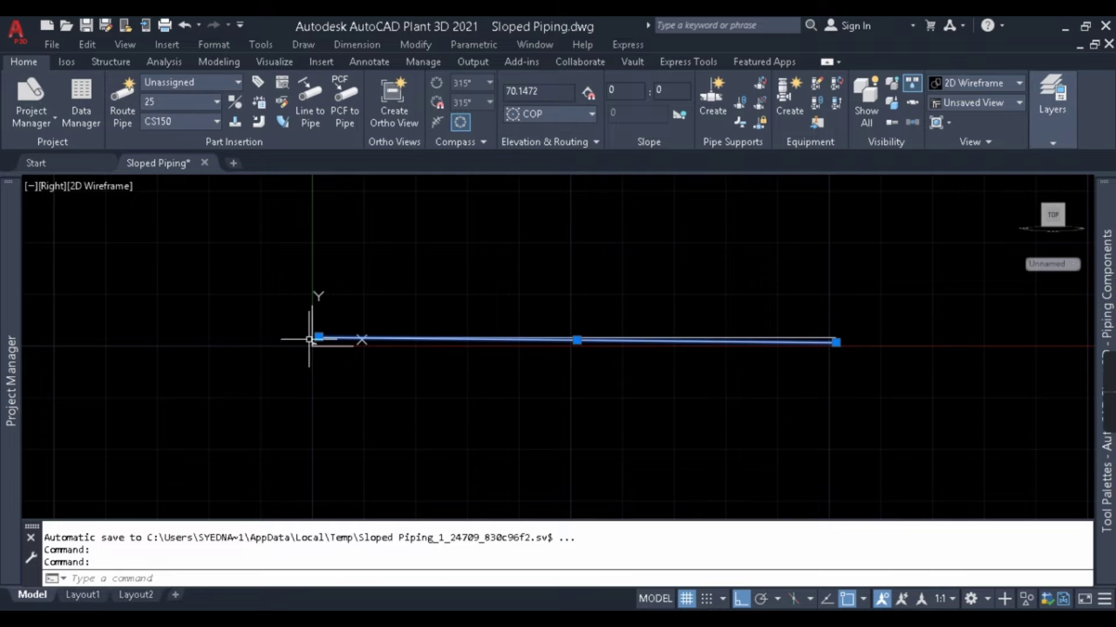
key(Escape)
key(Escape)
- Measure the angle between the horizontal line and the sloped line with an angular dimension, without placing it
text(d)
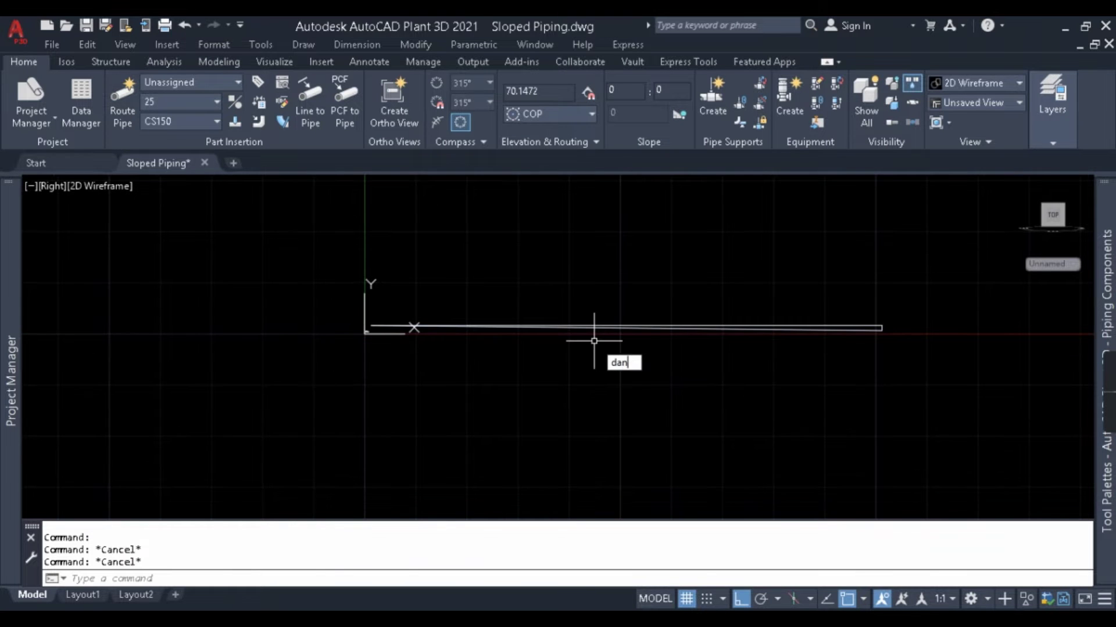
text(an)
key(Return)
scroll(639, 305, up, 3)
click(639, 307)
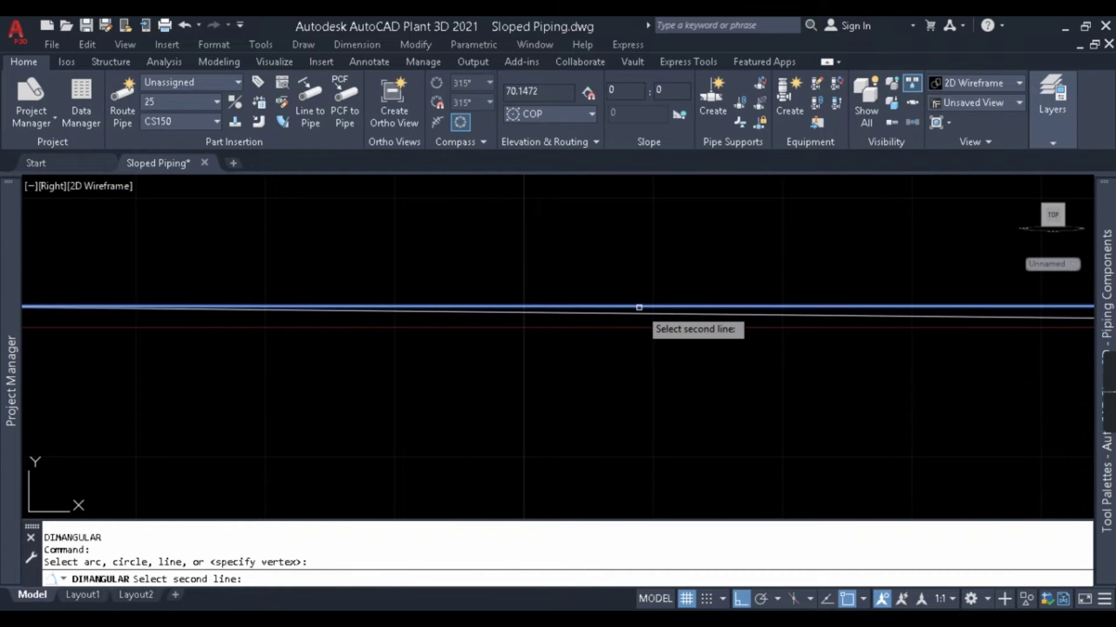
click(639, 312)
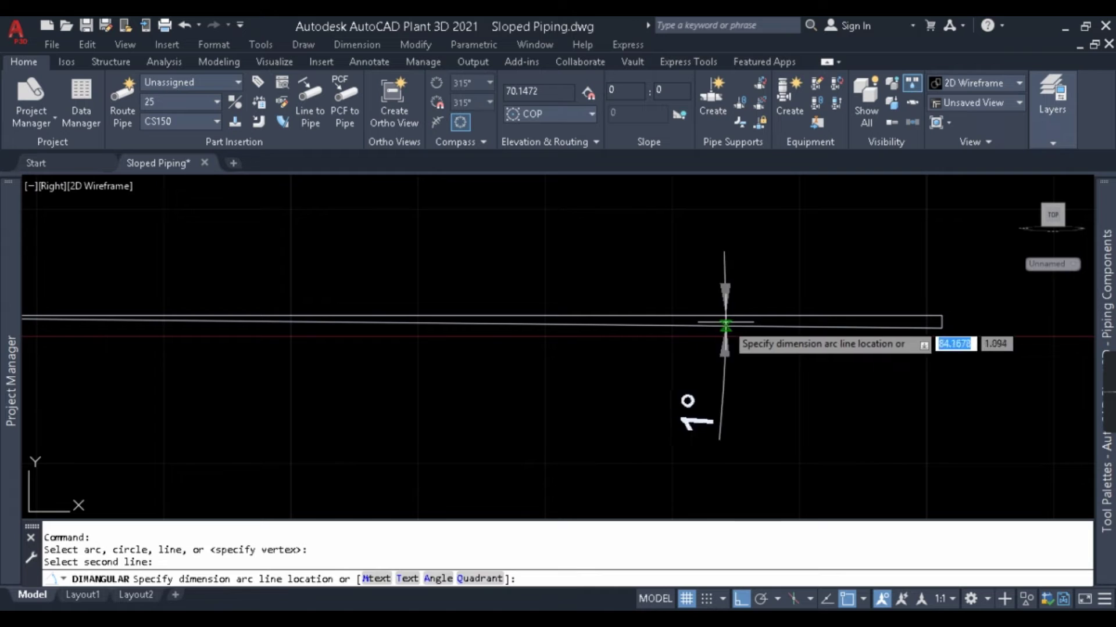
key(Escape)
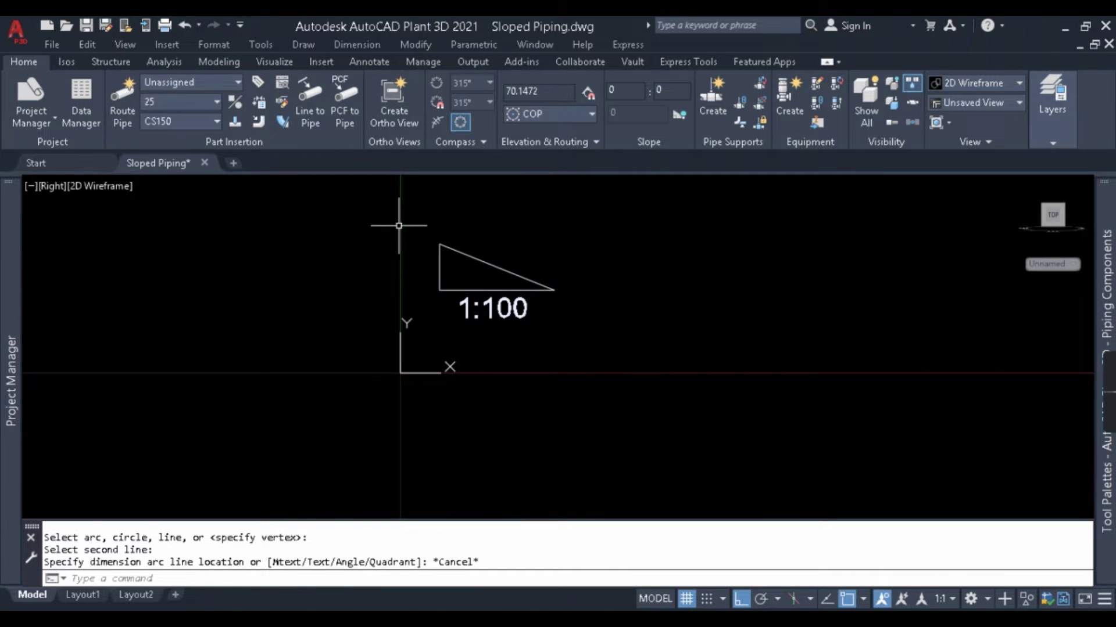
click(436, 242)
click(410, 253)
key(Escape)
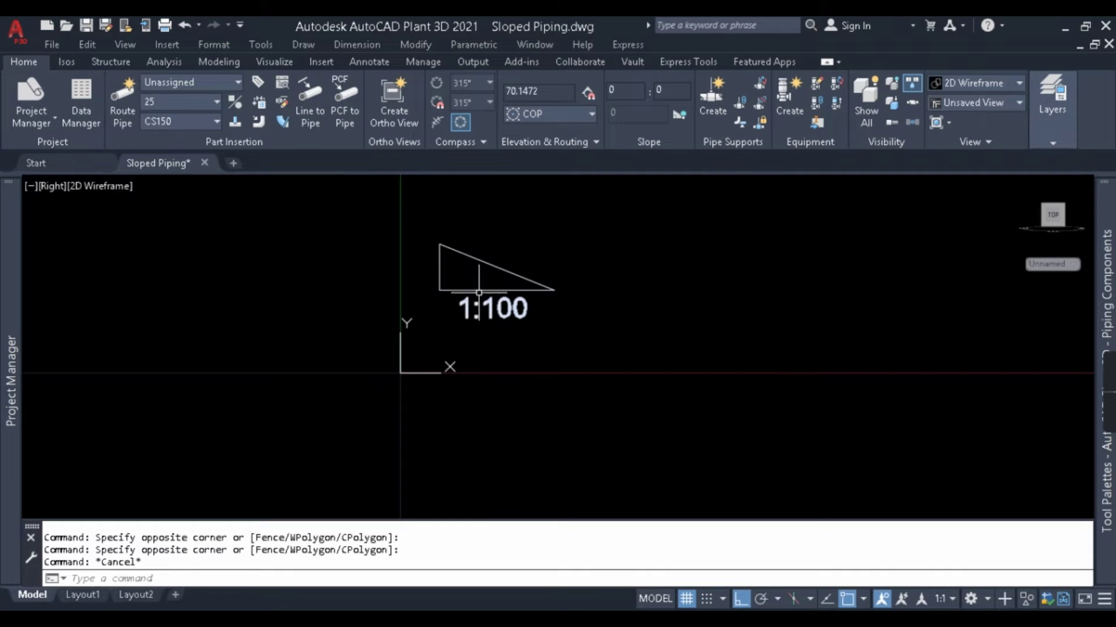
click(422, 219)
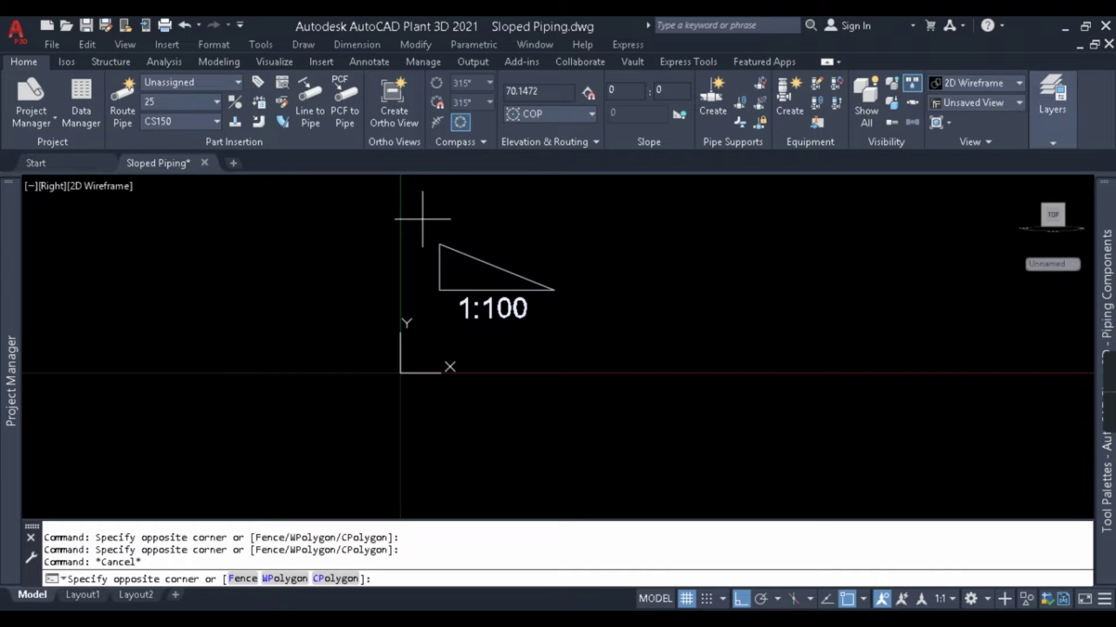
click(549, 238)
scroll(625, 264, down, 4)
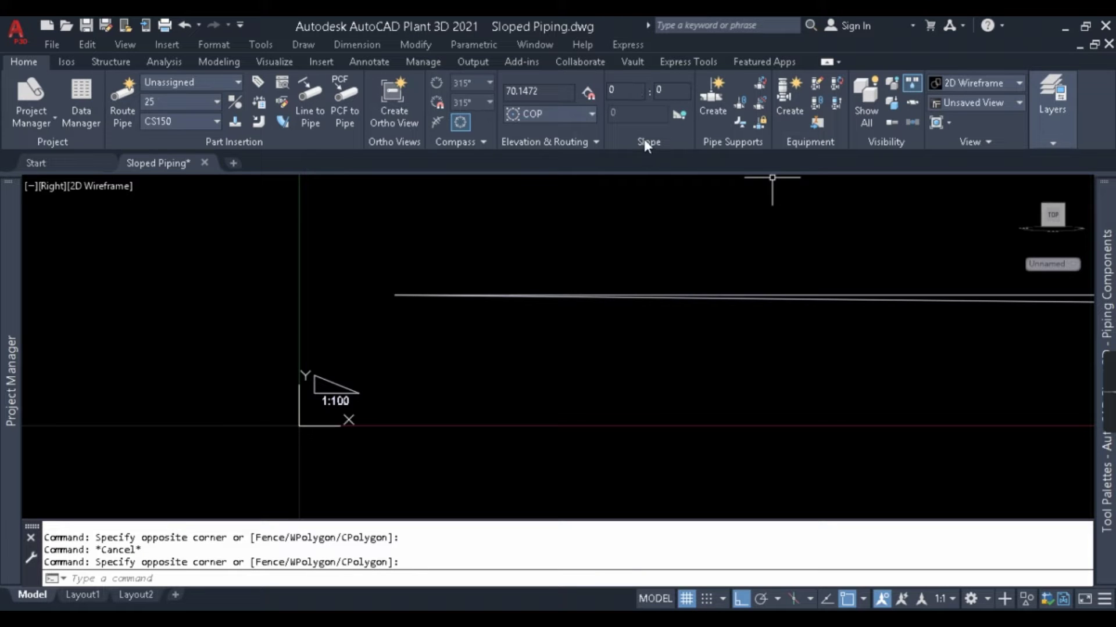
- Set the pipe slope to a rise of 1 over a run of 100 and enable sloped routing
click(641, 91)
click(672, 88)
double_click(679, 90)
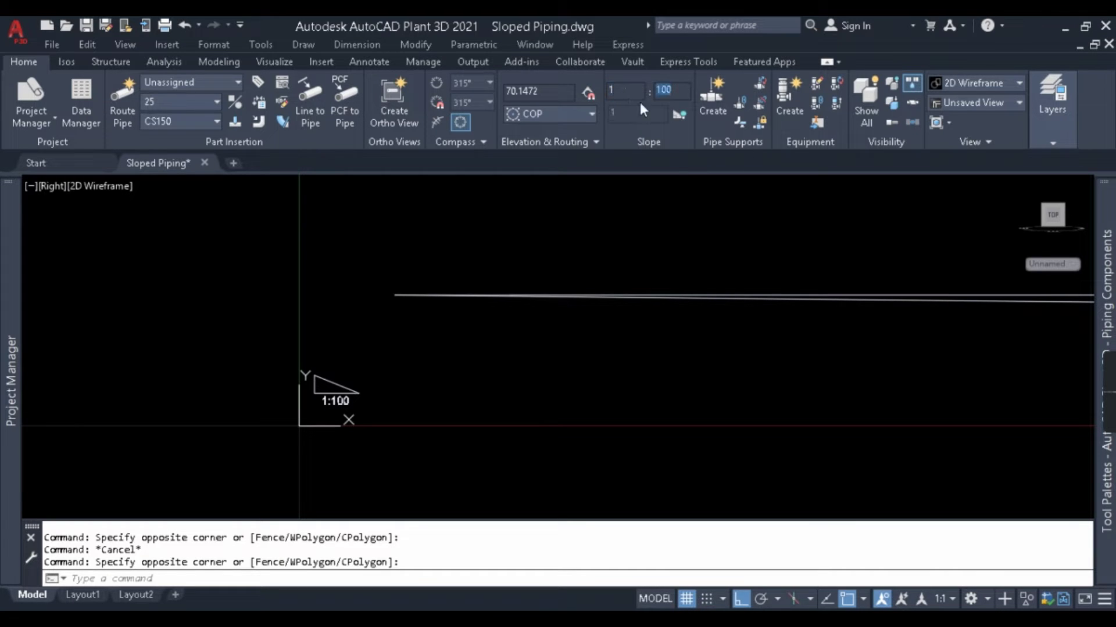
click(678, 116)
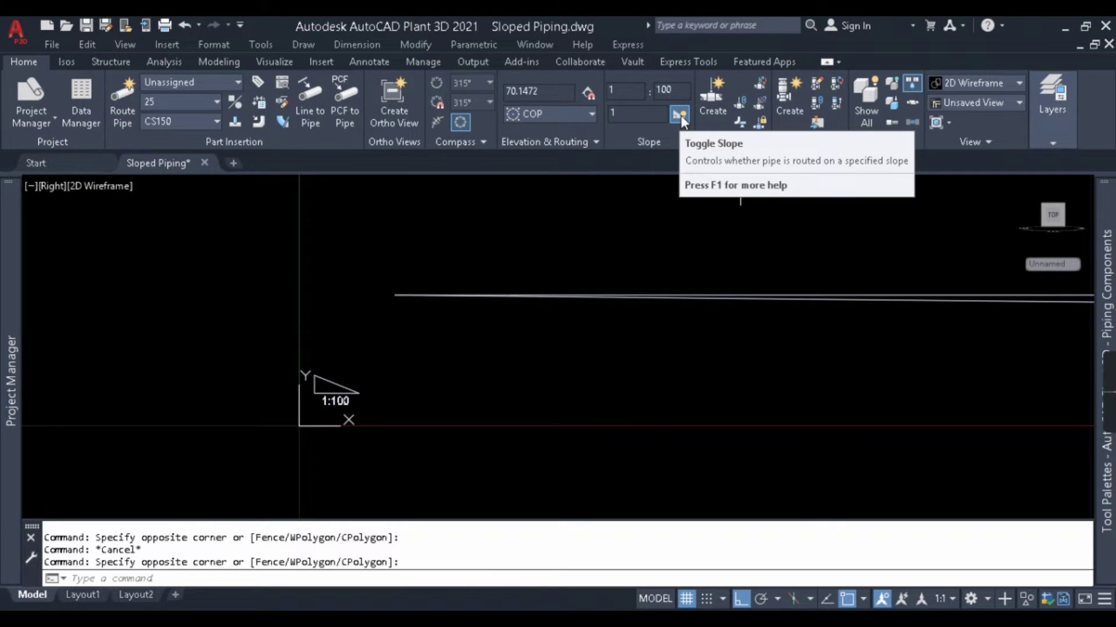
- Try a slope rise of 3 and a calculated slope value of 2, and restore the slope to 1:100
click(647, 114)
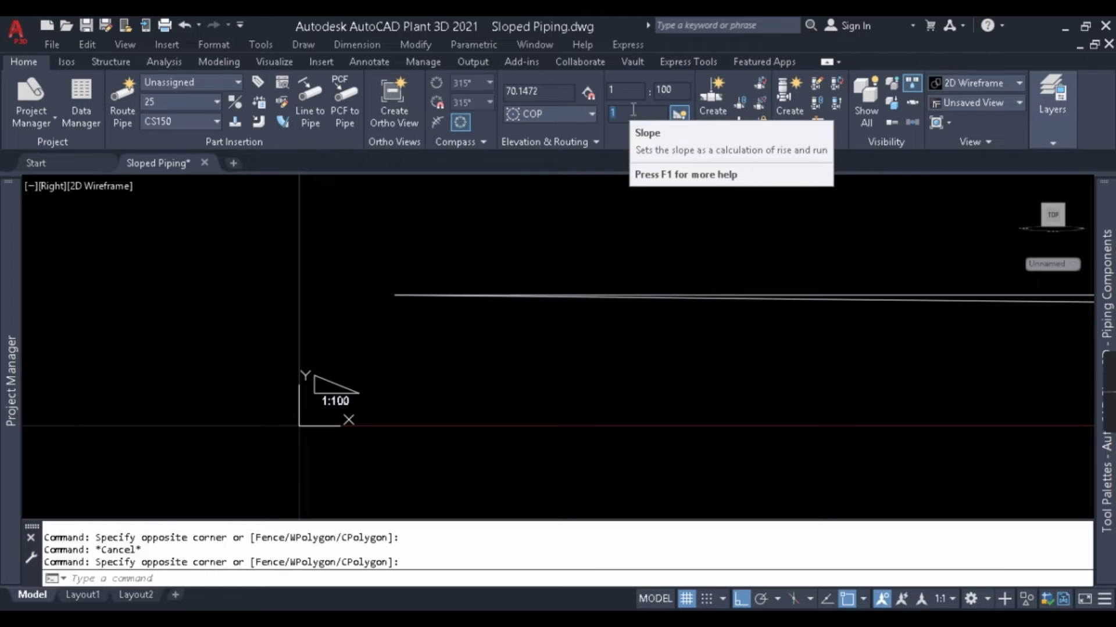
click(628, 113)
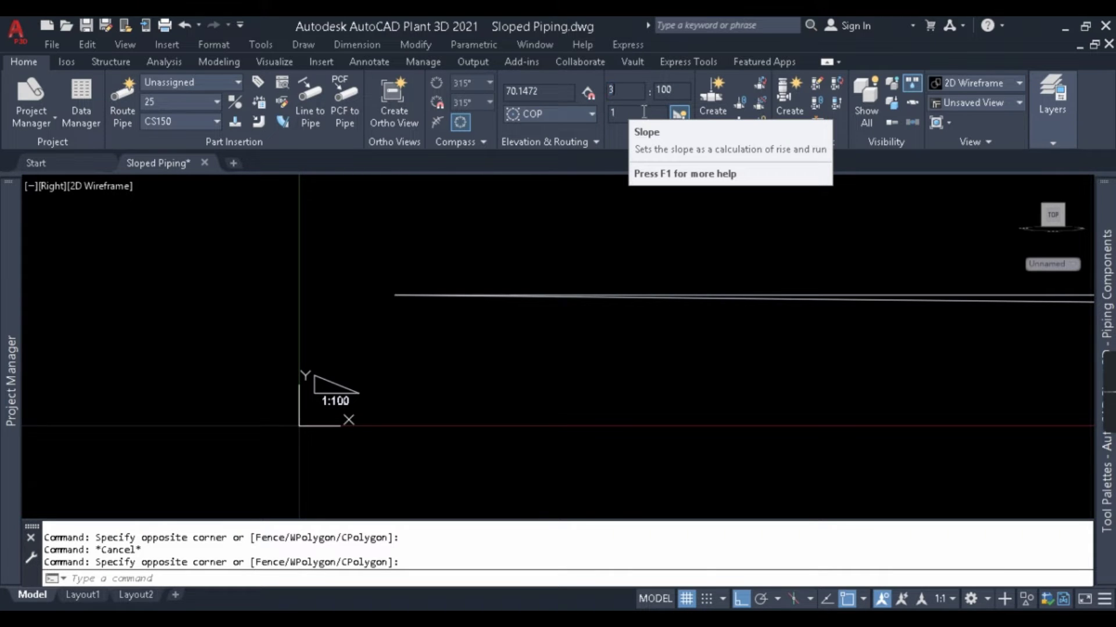
key(BackSpace)
text(2)
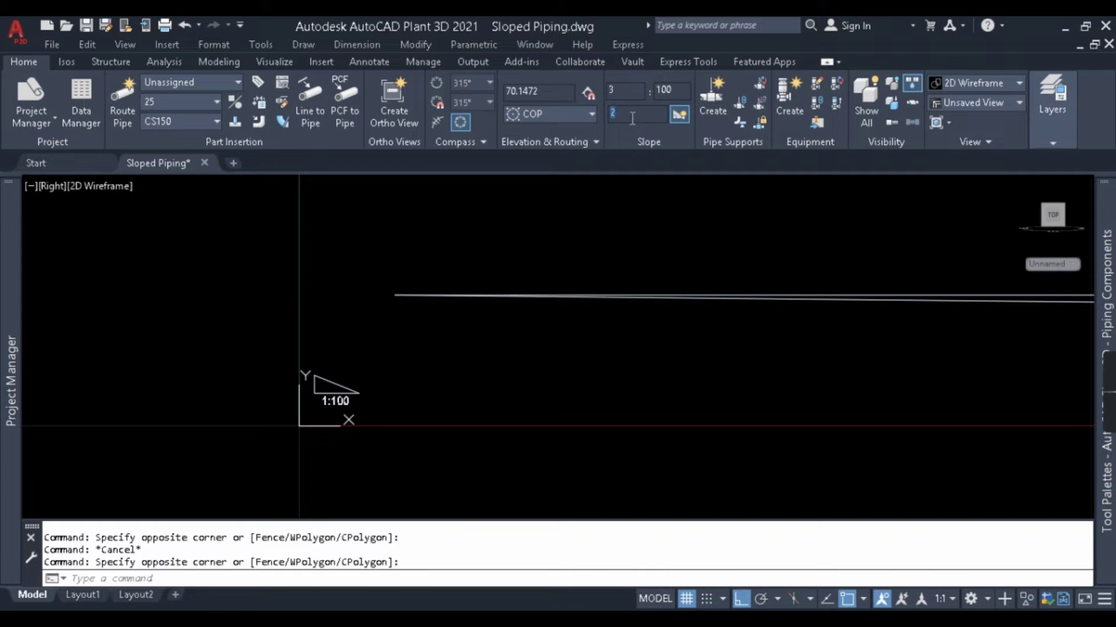
text(1)
key(Return)
key(Escape)
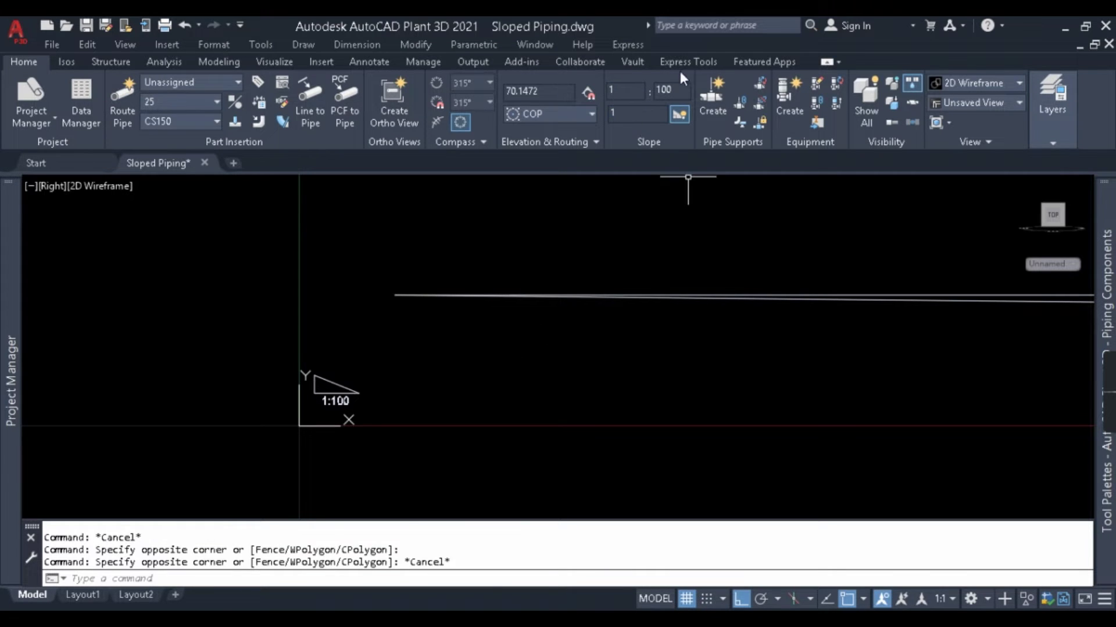
- Start routing a pipe from a point near the origin, just above the starting end of the thin slope triangle
scroll(508, 294, down, 5)
middle_drag(645, 257, 511, 249)
scroll(592, 232, down, 2)
middle_drag(598, 239, 488, 242)
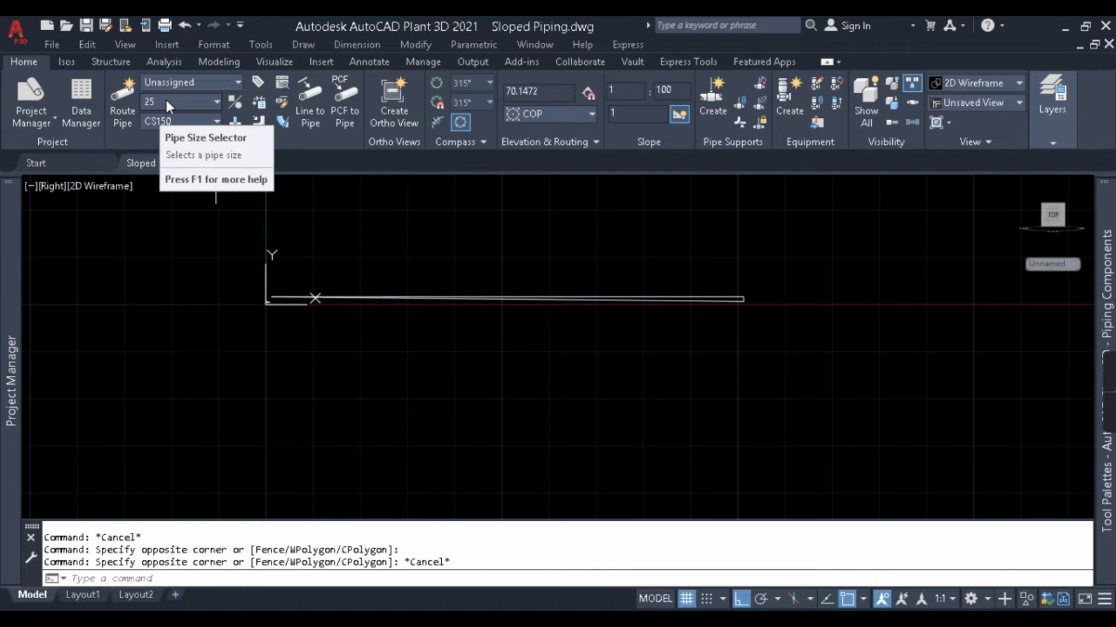
click(120, 100)
scroll(279, 294, down, 4)
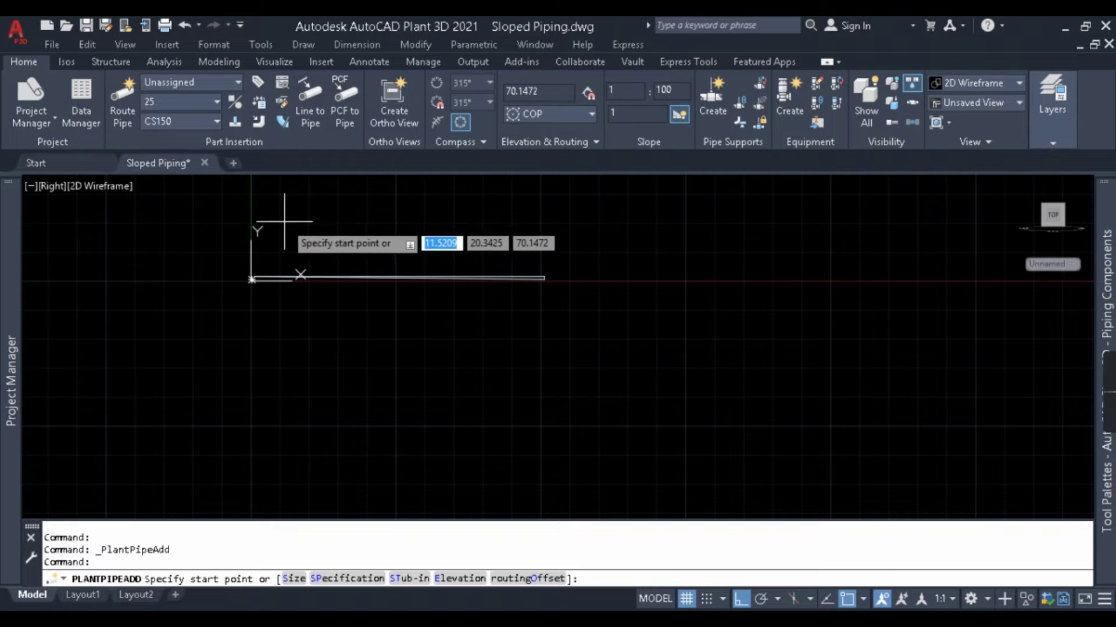
click(252, 280)
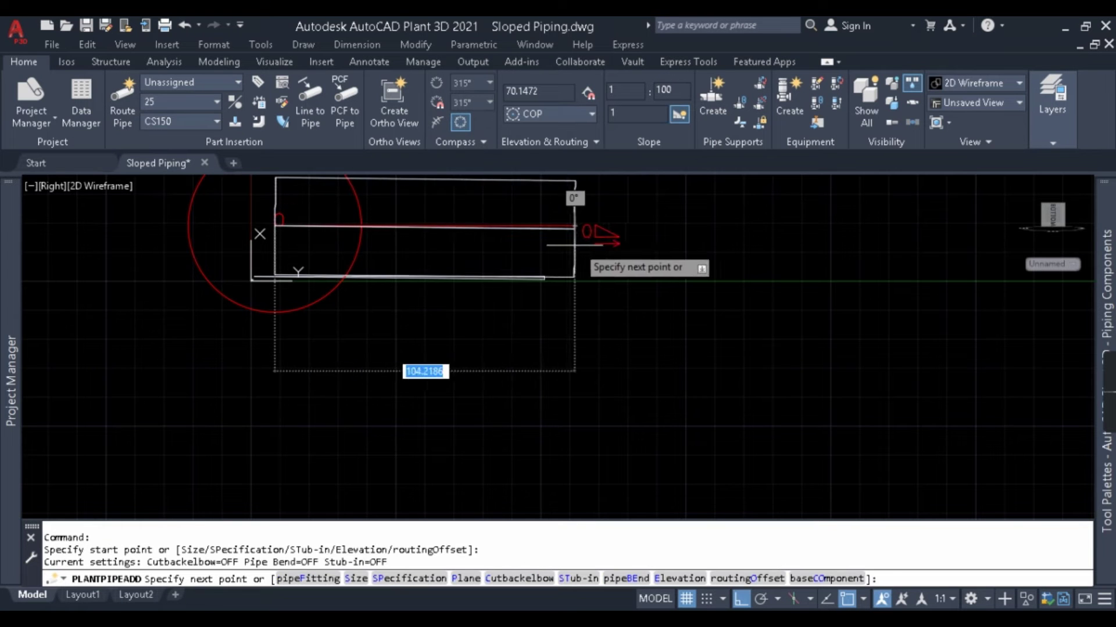
- Extend the pipe preview horizontally and examine how it falls relative to the level red reference line
middle_drag(515, 220, 553, 302)
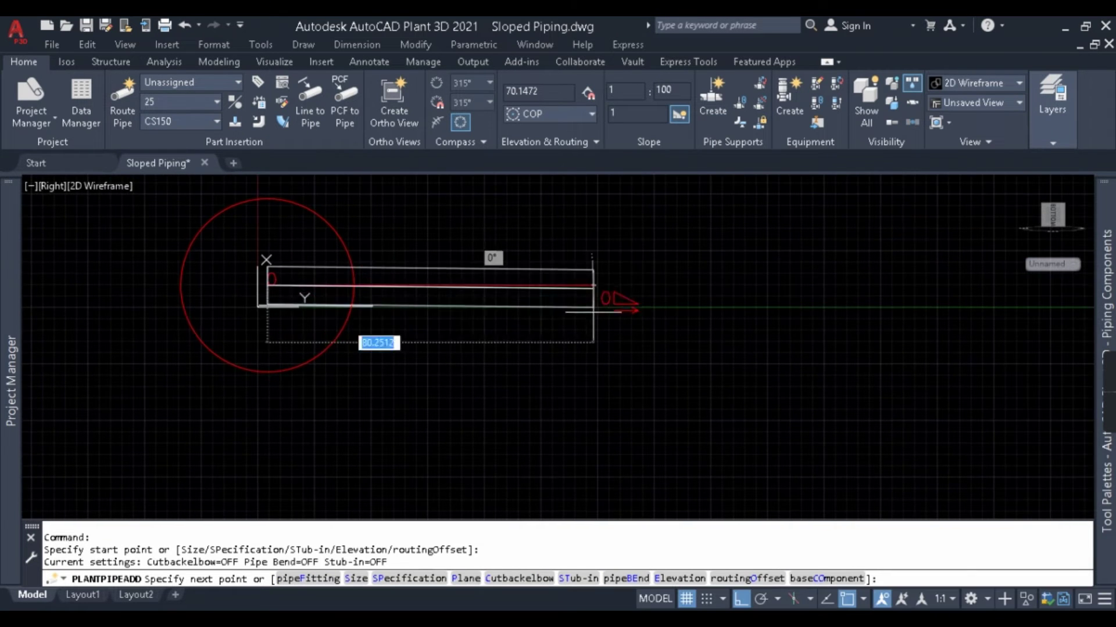
scroll(754, 335, up, 4)
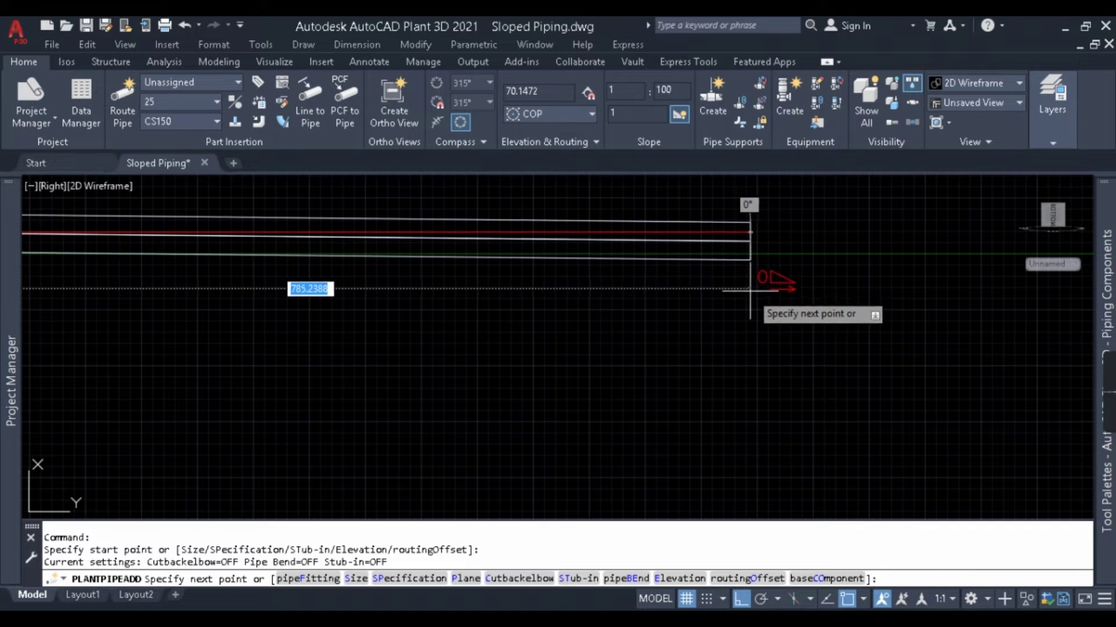
scroll(509, 220, up, 3)
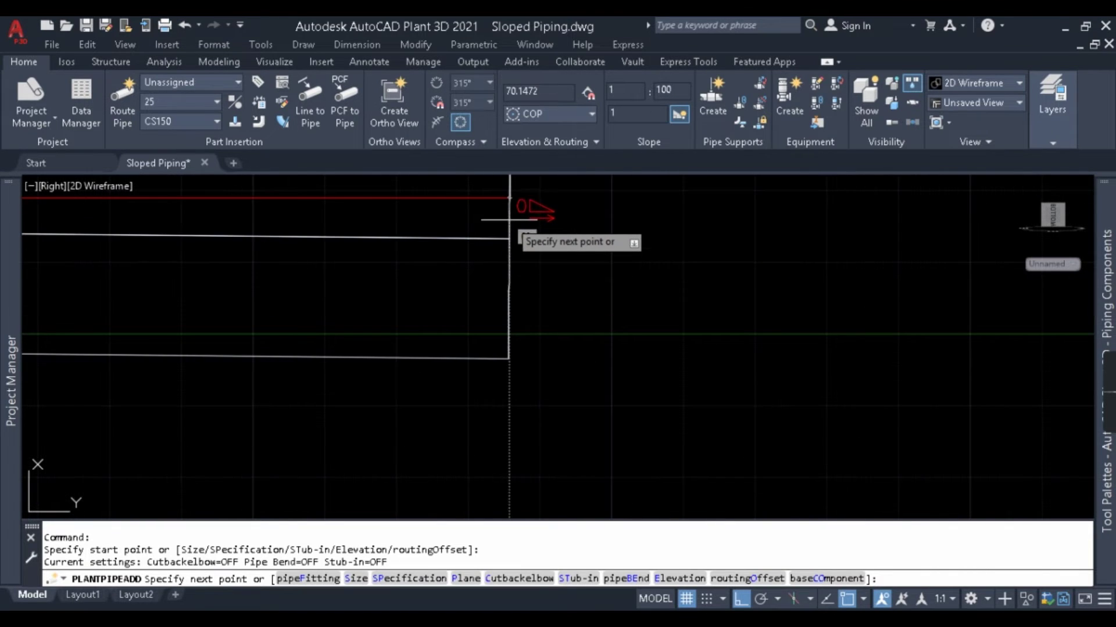
scroll(527, 198, down, 2)
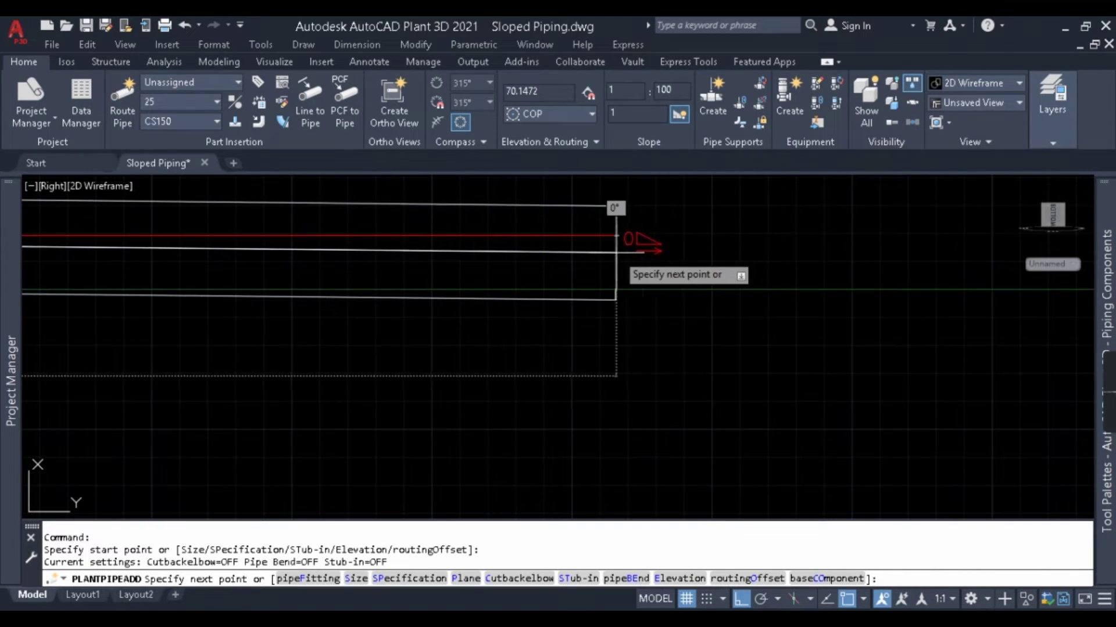
scroll(697, 244, down, 2)
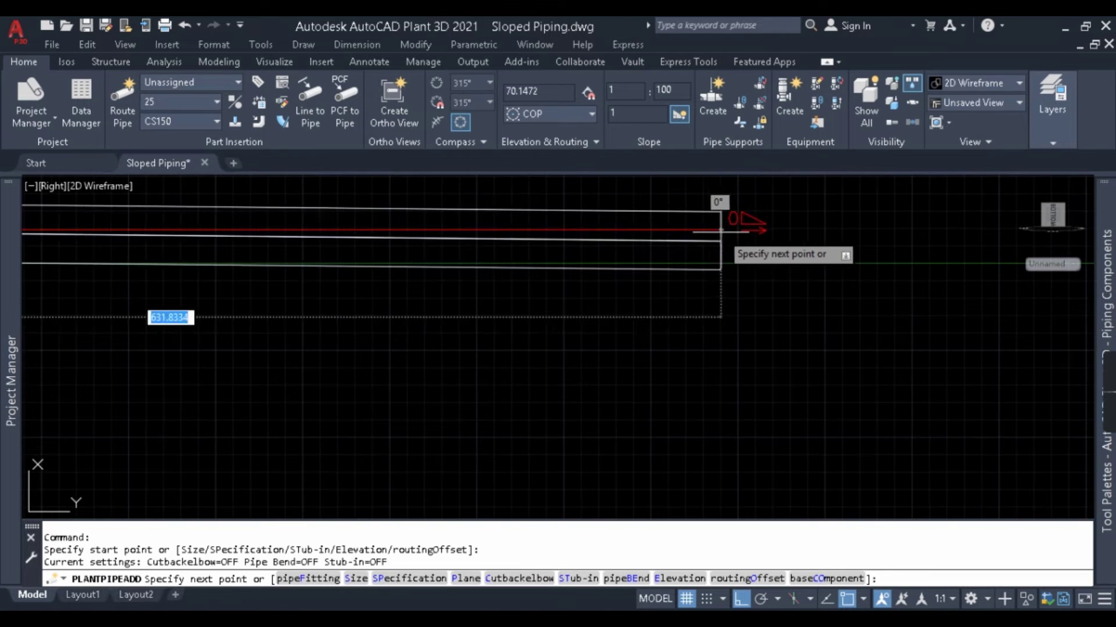
scroll(601, 226, up, 2)
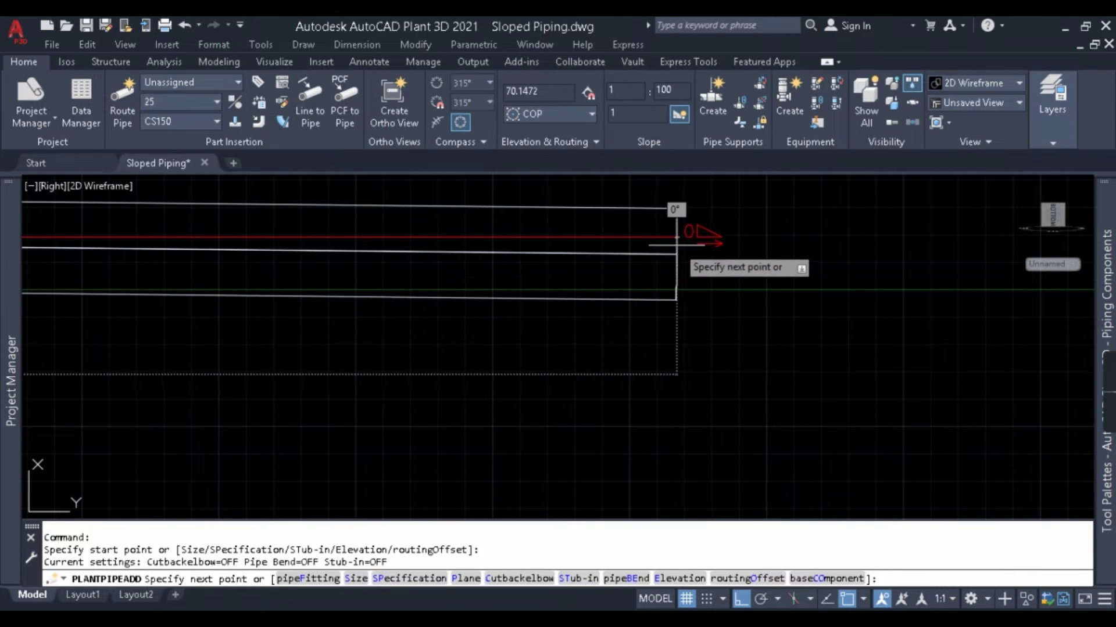
scroll(447, 250, down, 3)
scroll(523, 256, up, 3)
scroll(606, 289, down, 2)
scroll(755, 296, down, 5)
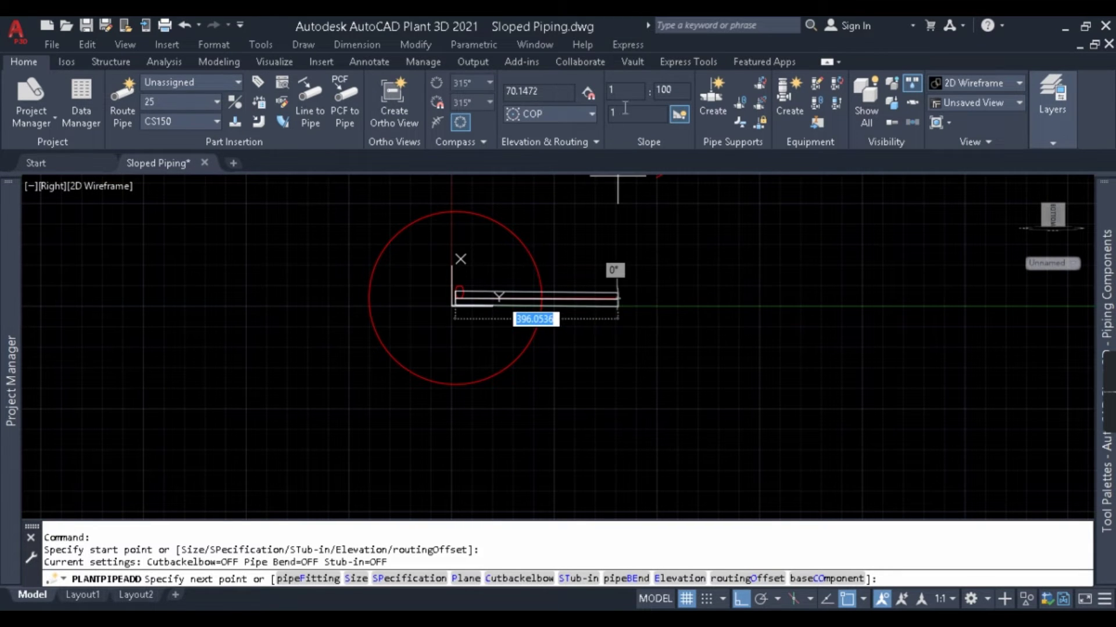
- Finish the sloped pipe segment with an end point at the same level as its start direction and end routing
scroll(639, 331, up, 4)
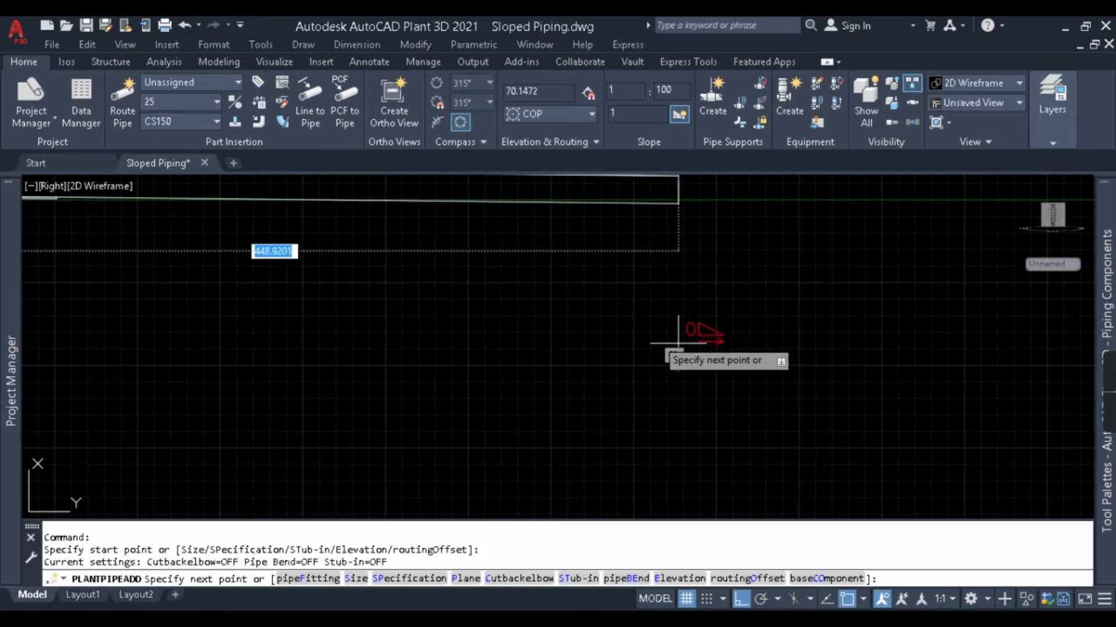
scroll(704, 347, down, 3)
click(763, 336)
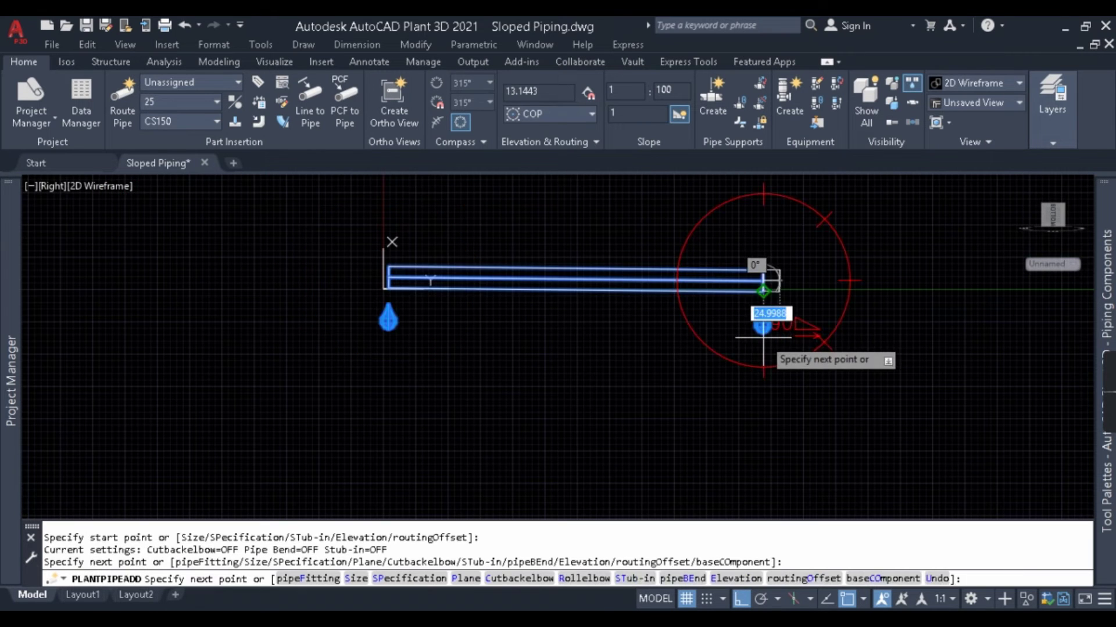
key(Escape)
key(Escape)
key(Escape)
- Draw a horizontal reference line from the centre of the sloped pipe's starting end to just beyond its far end
text(L)
key(Return)
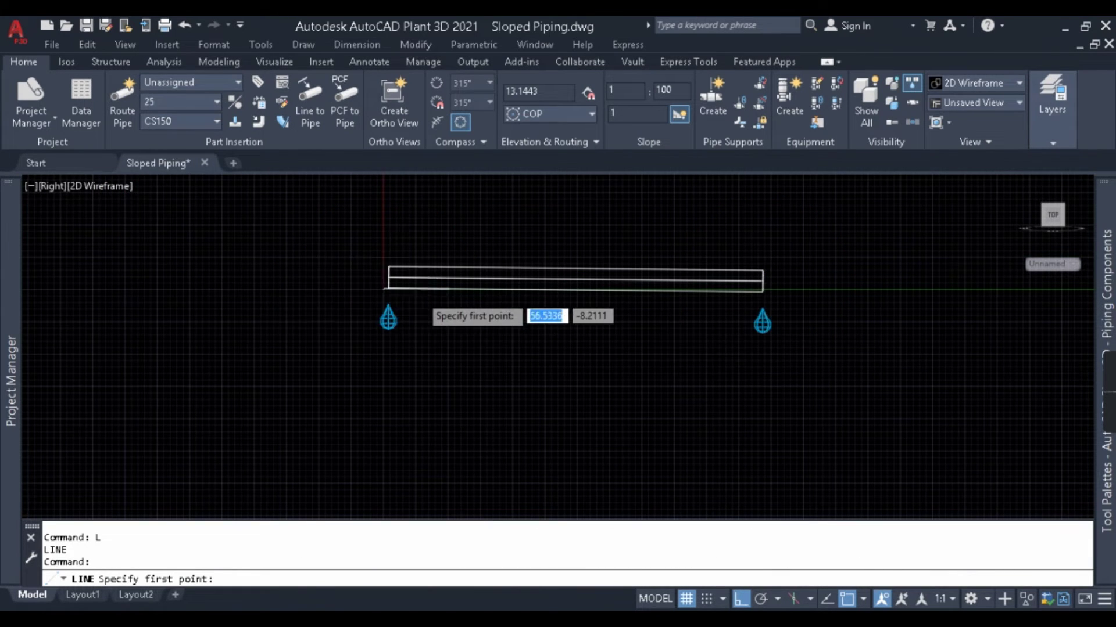
scroll(410, 300, up, 4)
click(294, 236)
scroll(256, 239, down, 4)
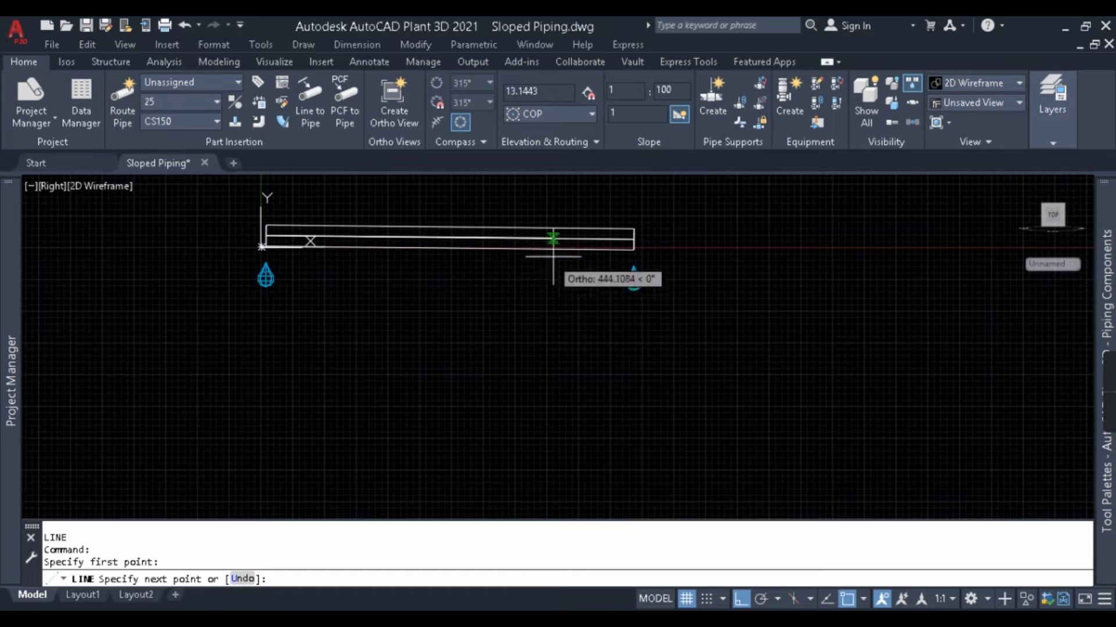
scroll(633, 228, up, 4)
middle_drag(634, 228, 391, 292)
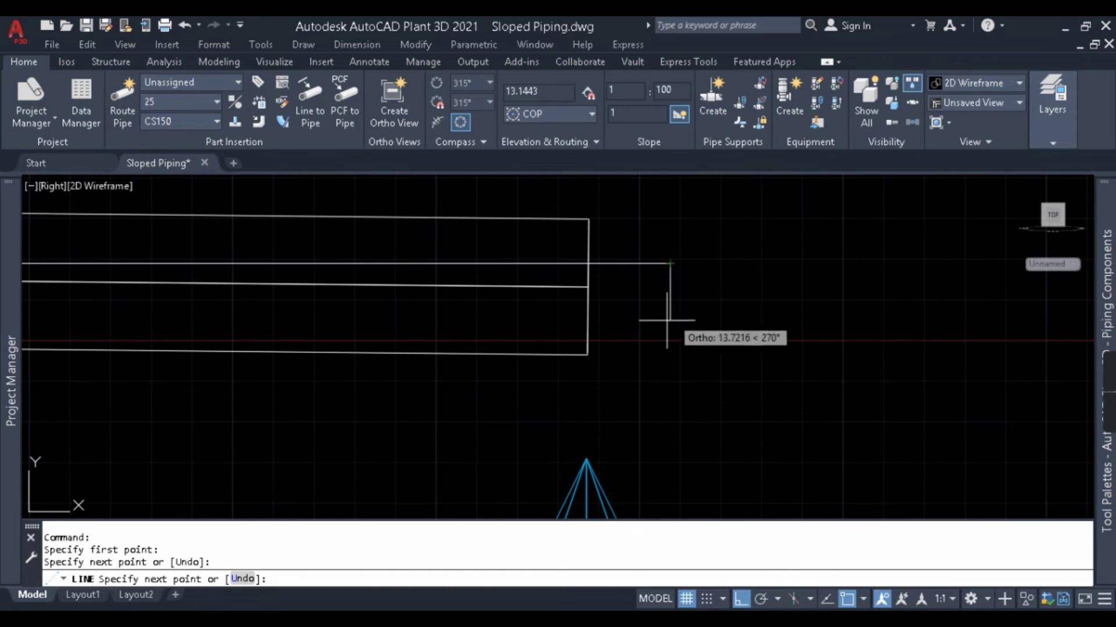
key(Escape)
- Compare the end of the sloped pipe's centreline with the horizontal reference line
scroll(615, 261, up, 4)
click(579, 311)
click(551, 352)
scroll(532, 321, down, 2)
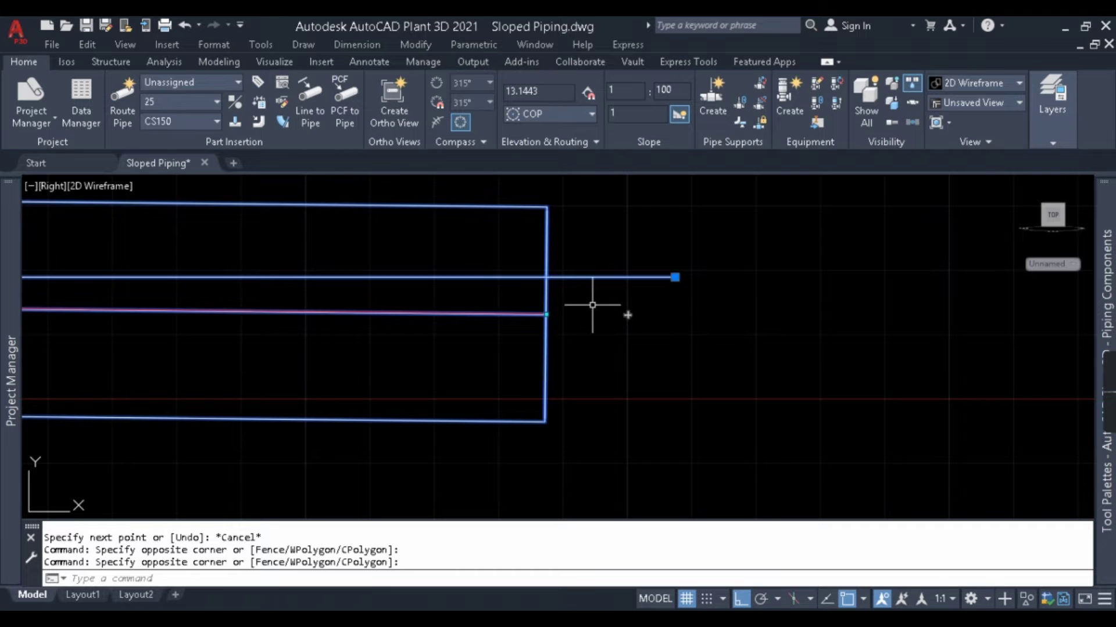
key(Escape)
key(Escape)
scroll(642, 366, down, 4)
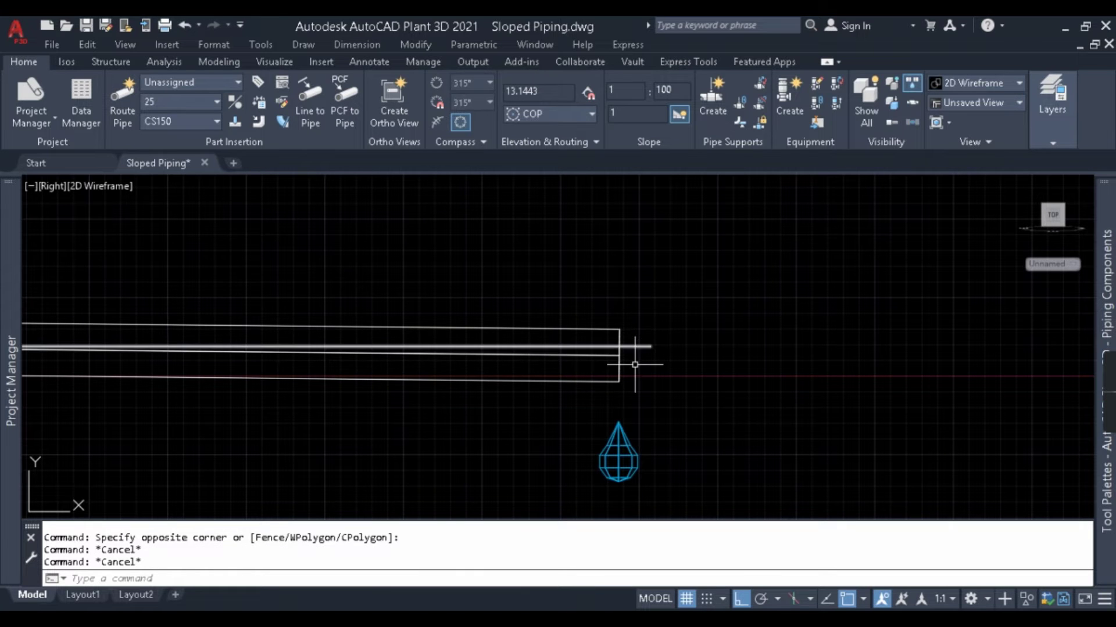
key(Escape)
- Disable sloped routing and route a level pipe of similar length just above the sloped one
click(681, 116)
scroll(811, 340, down, 2)
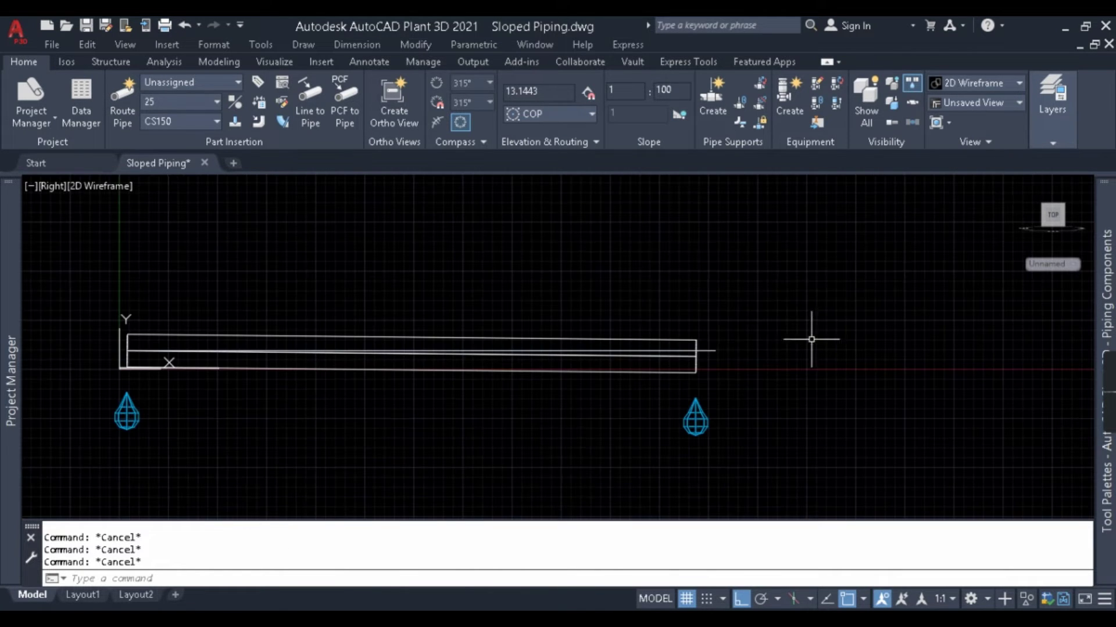
click(122, 99)
click(139, 283)
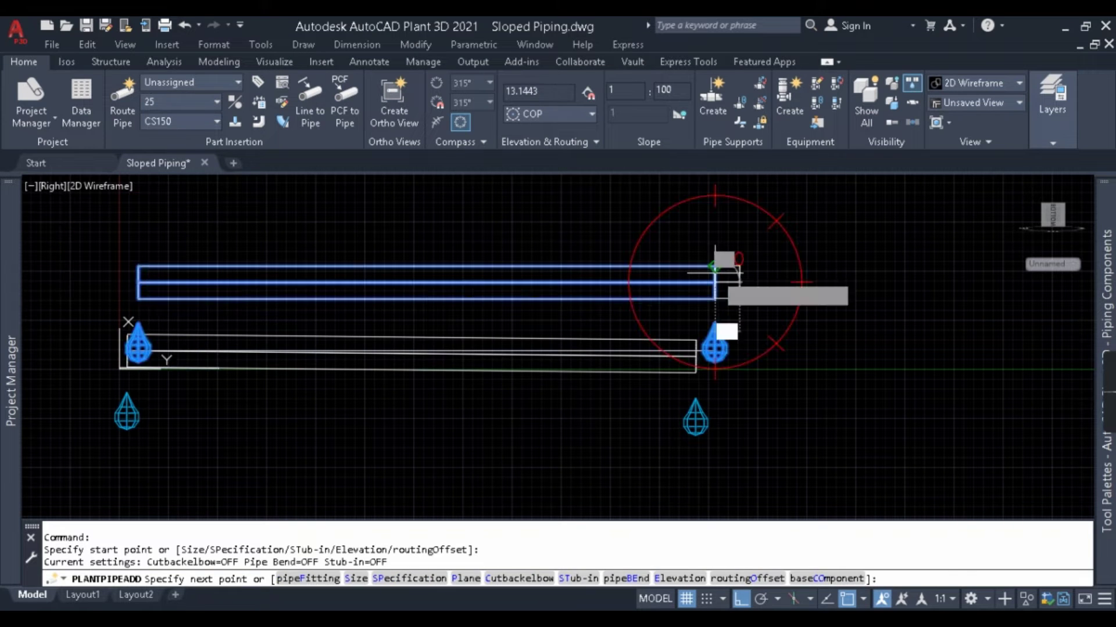
key(Escape)
- Draw a horizontal reference line from the centre of the level pipe's starting end to beyond its far end
text(L)
key(Return)
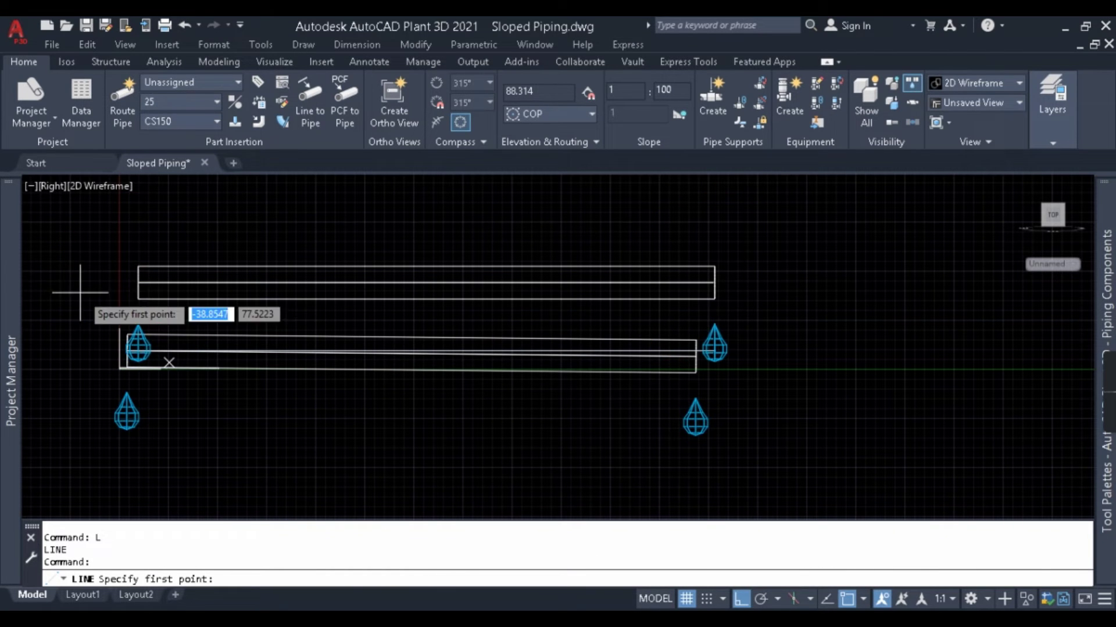
click(140, 283)
scroll(754, 283, up, 5)
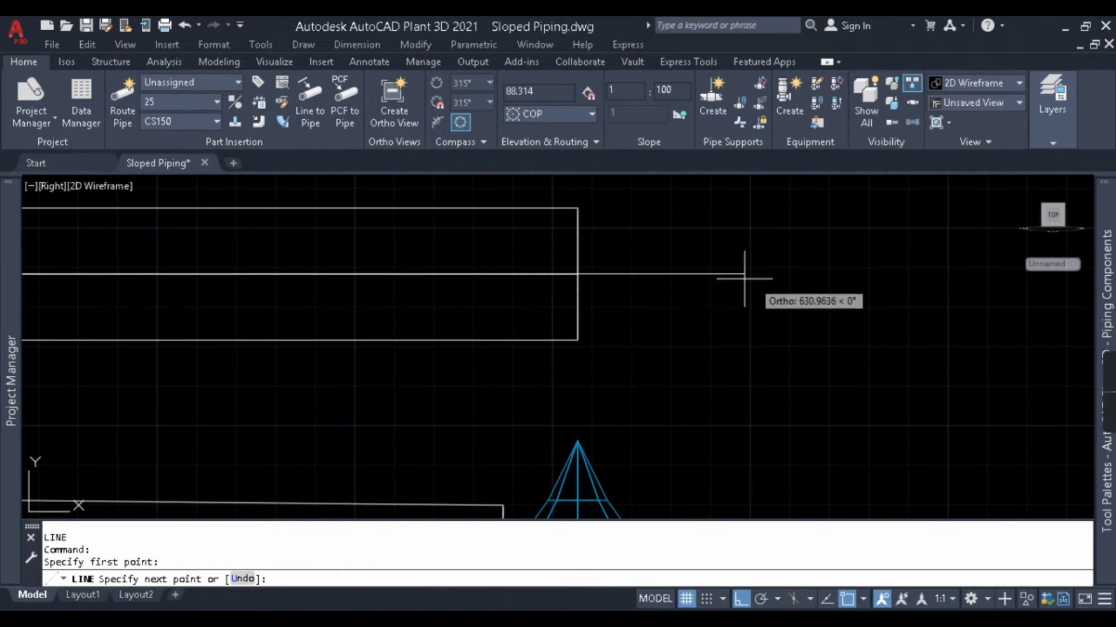
key(Escape)
- Check the level pipe's centreline against its horizontal reference line at the far end
click(628, 273)
double_click(694, 236)
click(650, 357)
key(Escape)
key(Escape)
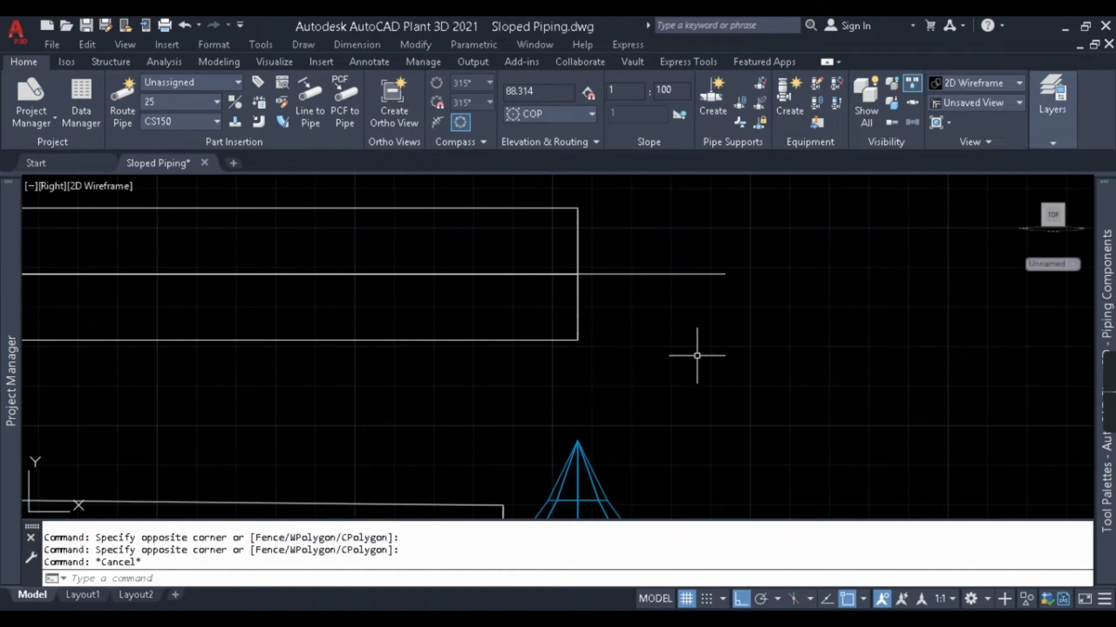
scroll(702, 326, down, 5)
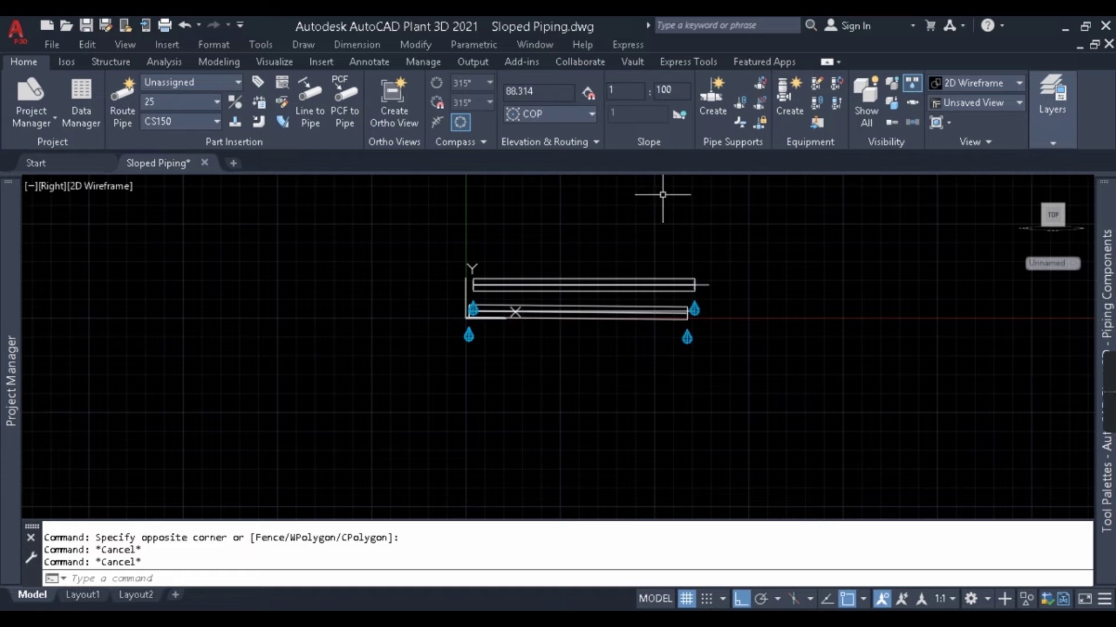
- Orbit the model into a three-dimensional view and restore the World coordinate system
mouse_move(715, 263)
middle_down()
mouse_move(642, 277)
mouse_move(645, 303)
middle_up()
text(orbit)
key(Return)
drag(576, 294, 651, 337)
key(Escape)
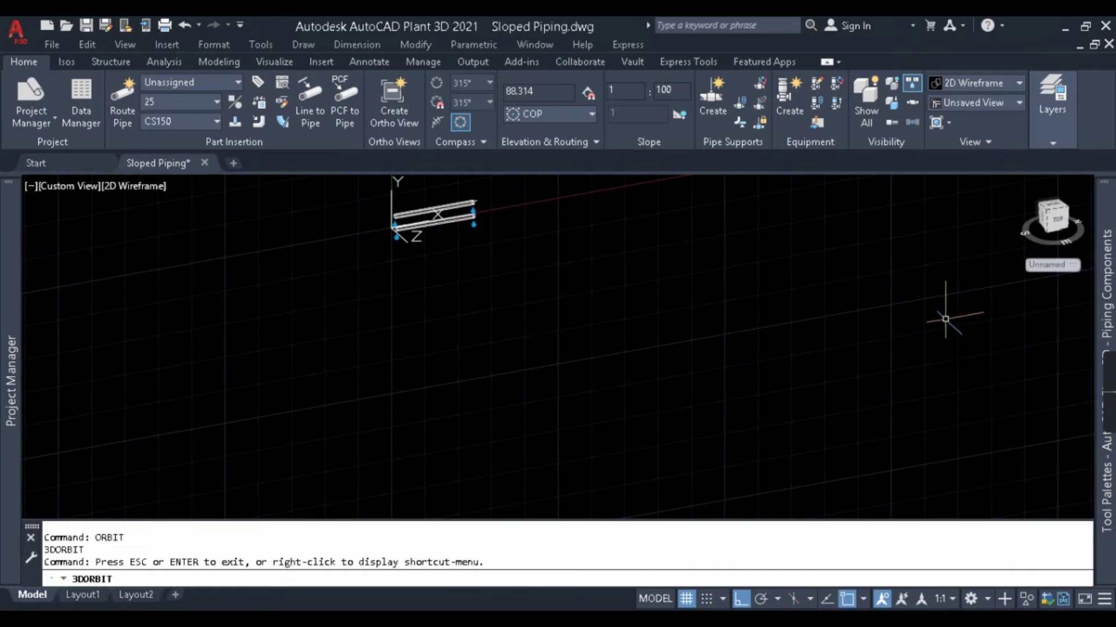
click(1038, 271)
click(1042, 279)
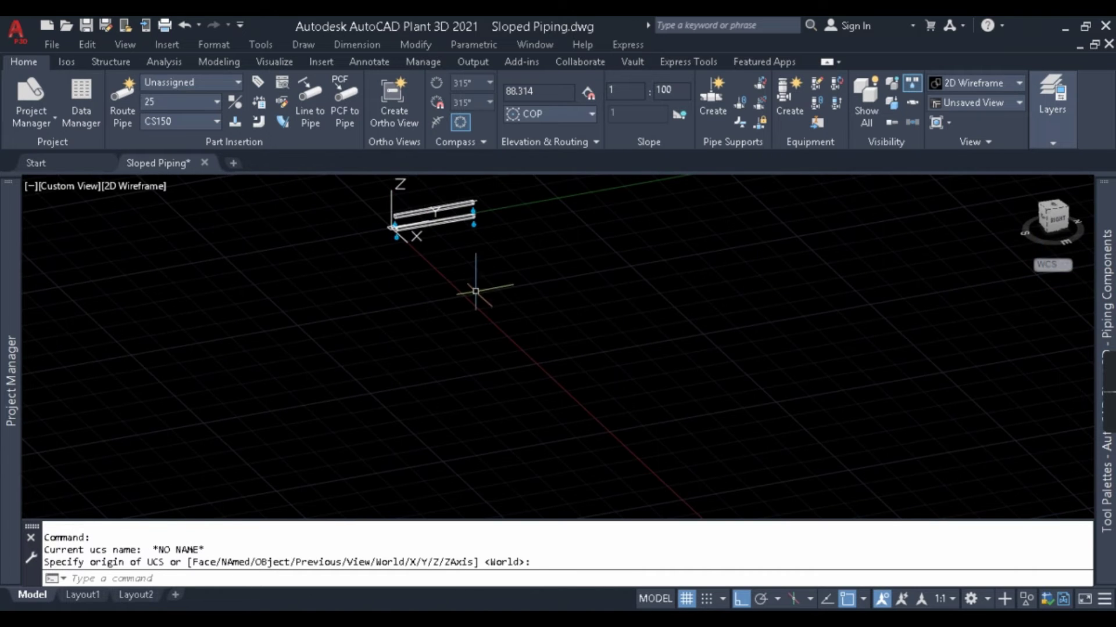
middle_drag(476, 291, 486, 407)
scroll(560, 271, up, 4)
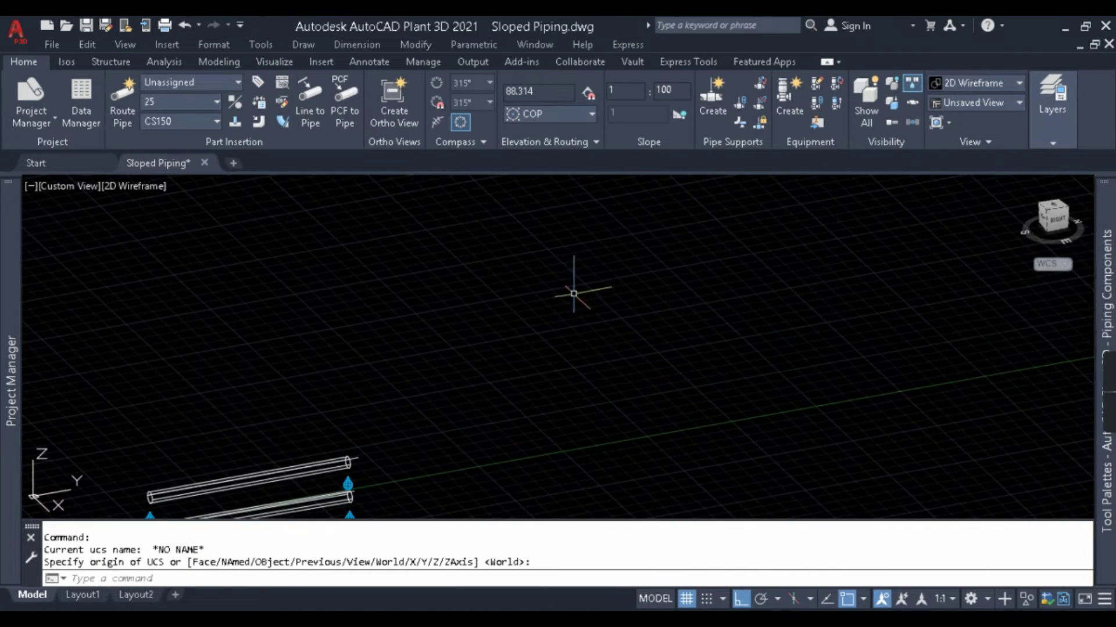
- Draw a stepped line beyond the pipes that drops vertically, runs horizontally along Y, and drops vertically again
text(l)
key(Return)
click(505, 244)
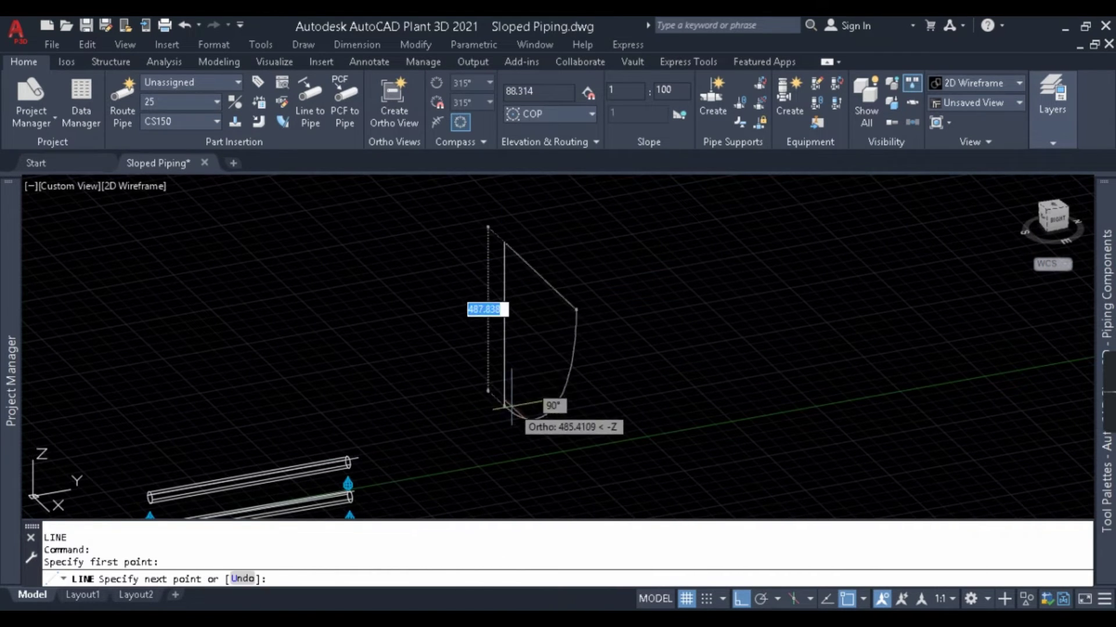
click(523, 354)
click(799, 305)
scroll(822, 308, down, 4)
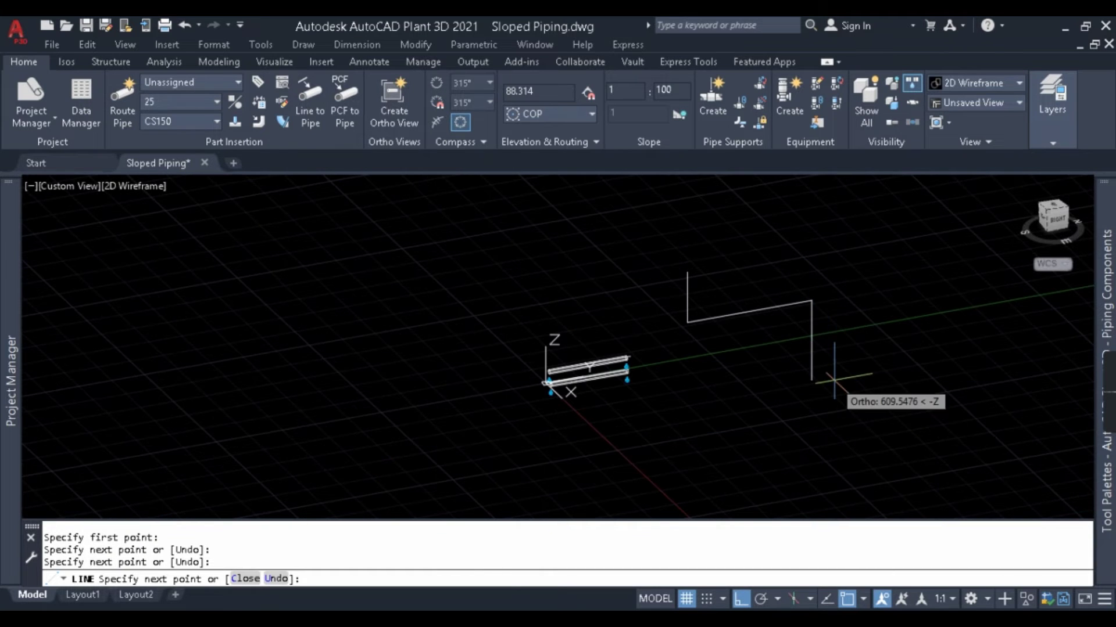
click(832, 372)
key(Return)
- Draw a horizontal line about 915 units long along negative Y from the upper end of the stepped line
scroll(700, 289, up, 4)
text(l)
key(Return)
click(668, 249)
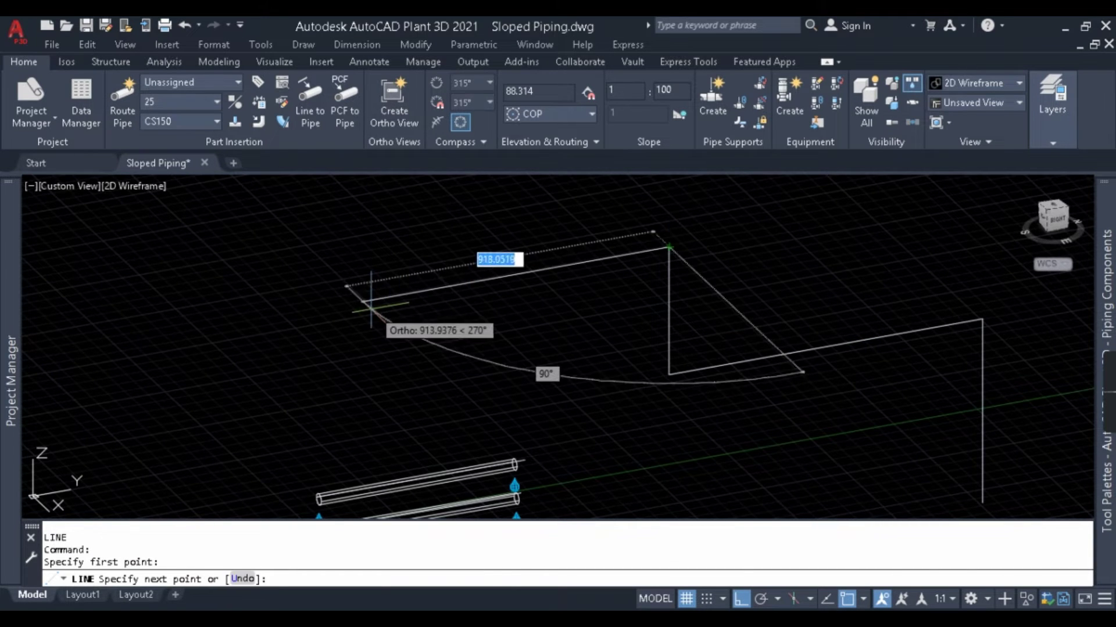
click(363, 301)
key(Escape)
- Examine the horizontal and vertical segments of the stepped guide path, selecting them in turn
click(506, 276)
click(469, 241)
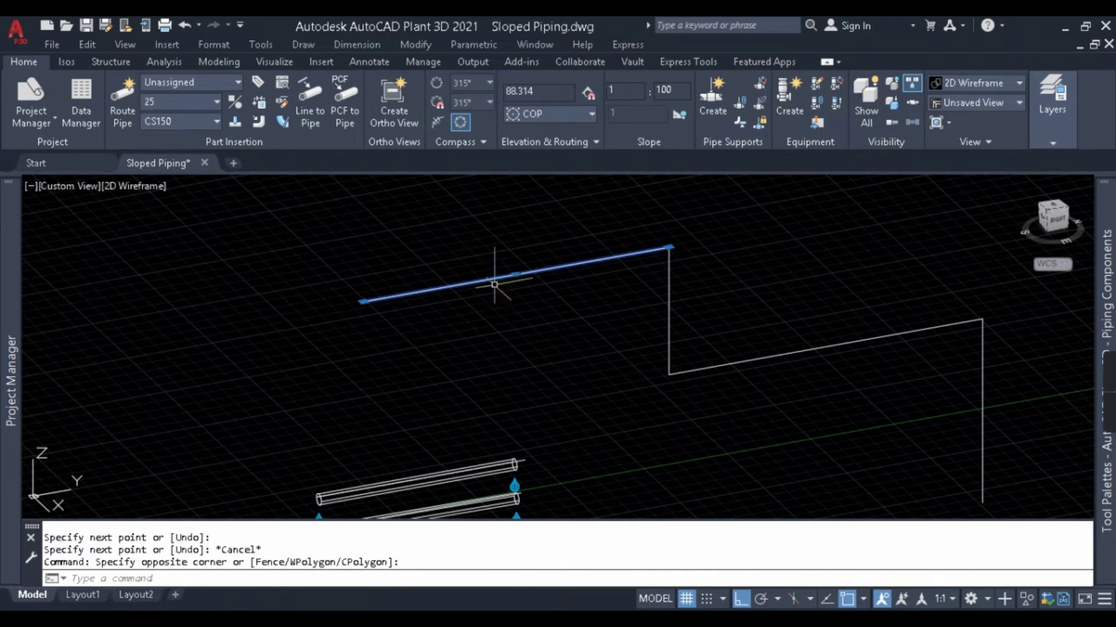
scroll(494, 285, down, 3)
key(Escape)
scroll(529, 261, up, 2)
click(536, 257)
key(Escape)
click(603, 331)
click(597, 273)
click(749, 349)
key(Escape)
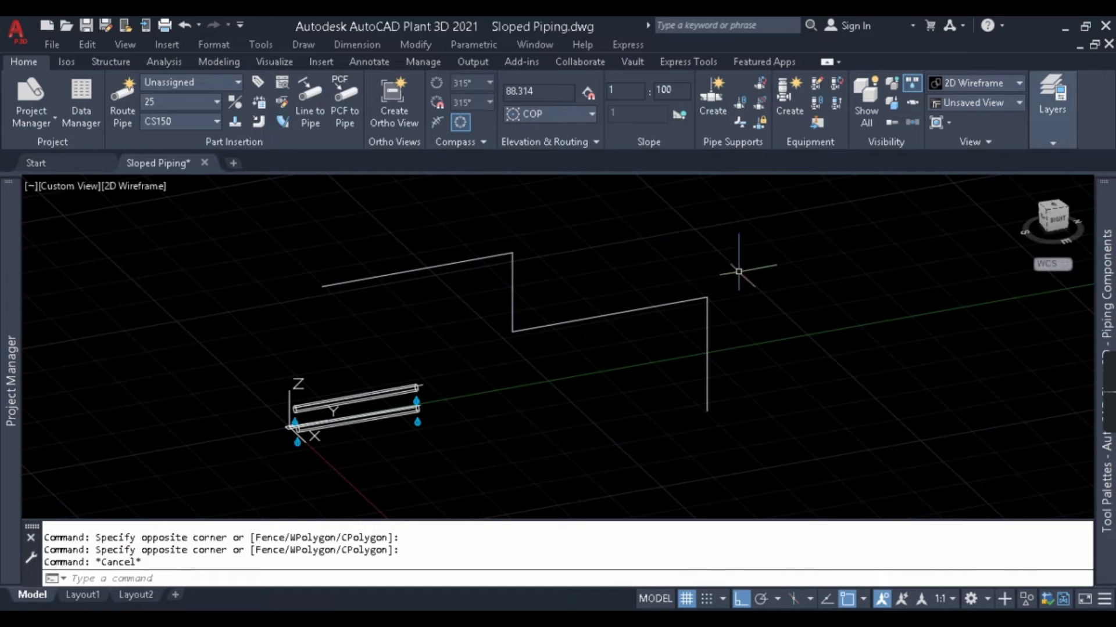
- Enable sloped routing at 1:100 and route a pipe along the upper horizontal guide line to its corner
click(679, 115)
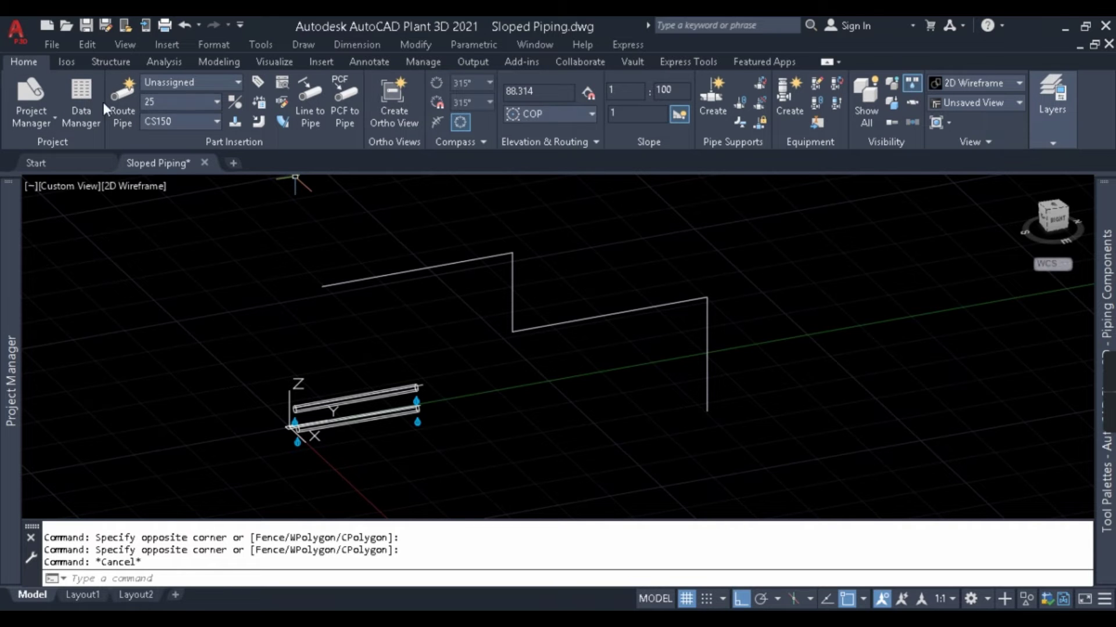
click(120, 98)
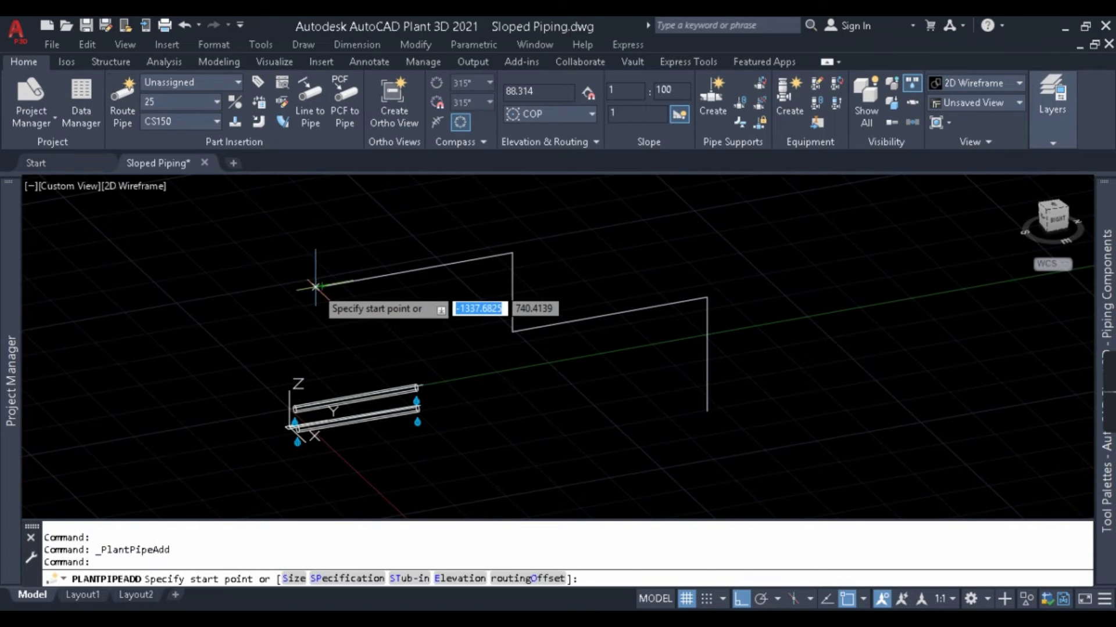
click(322, 286)
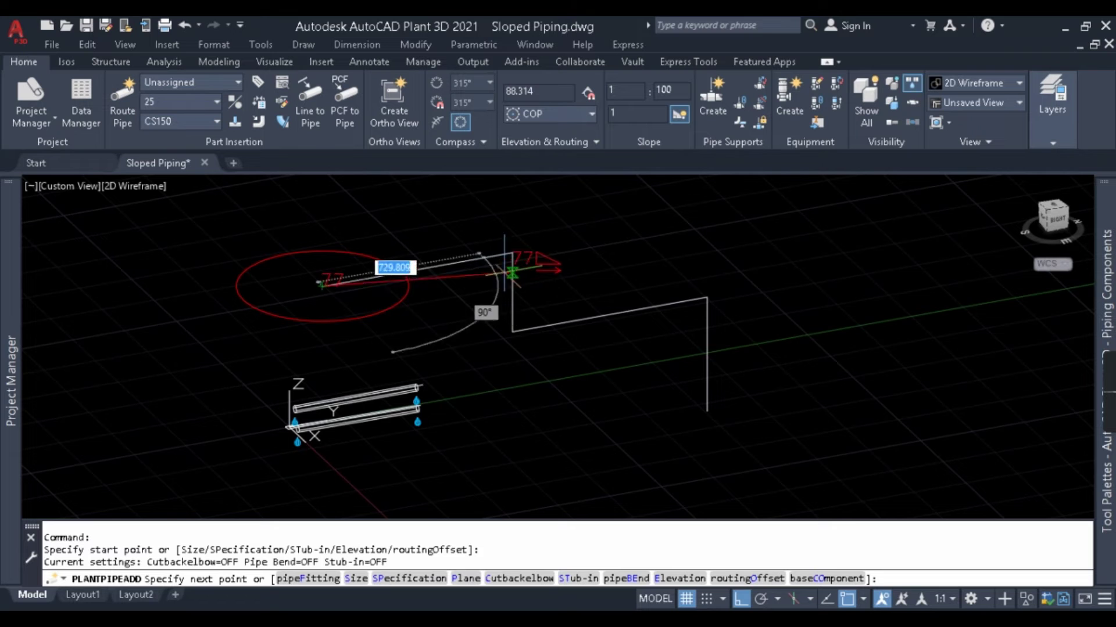
scroll(506, 261, up, 4)
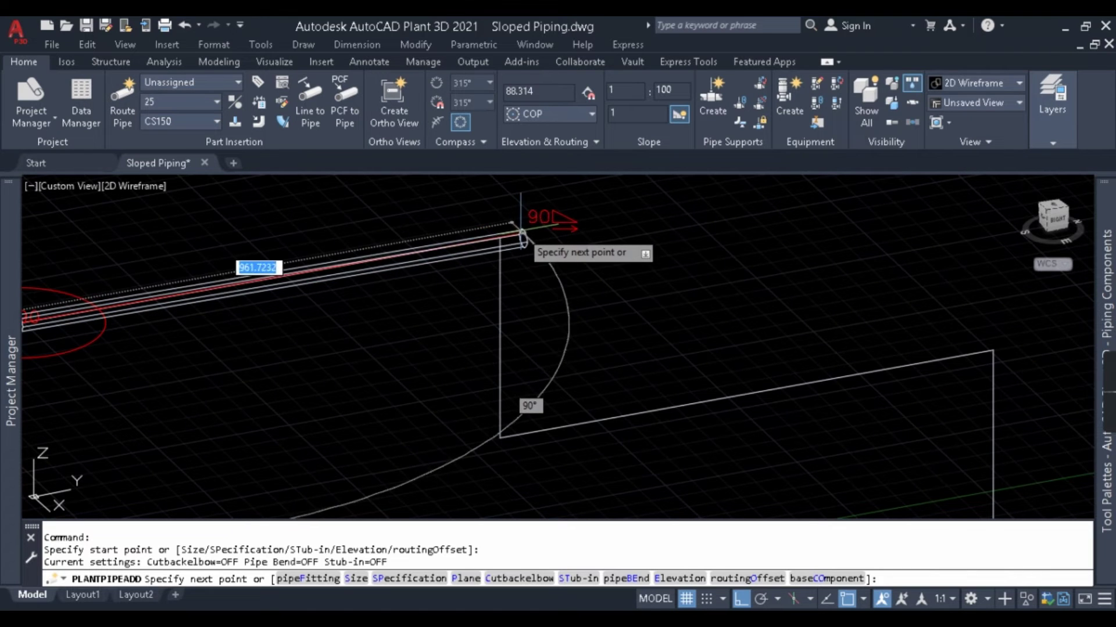
click(500, 235)
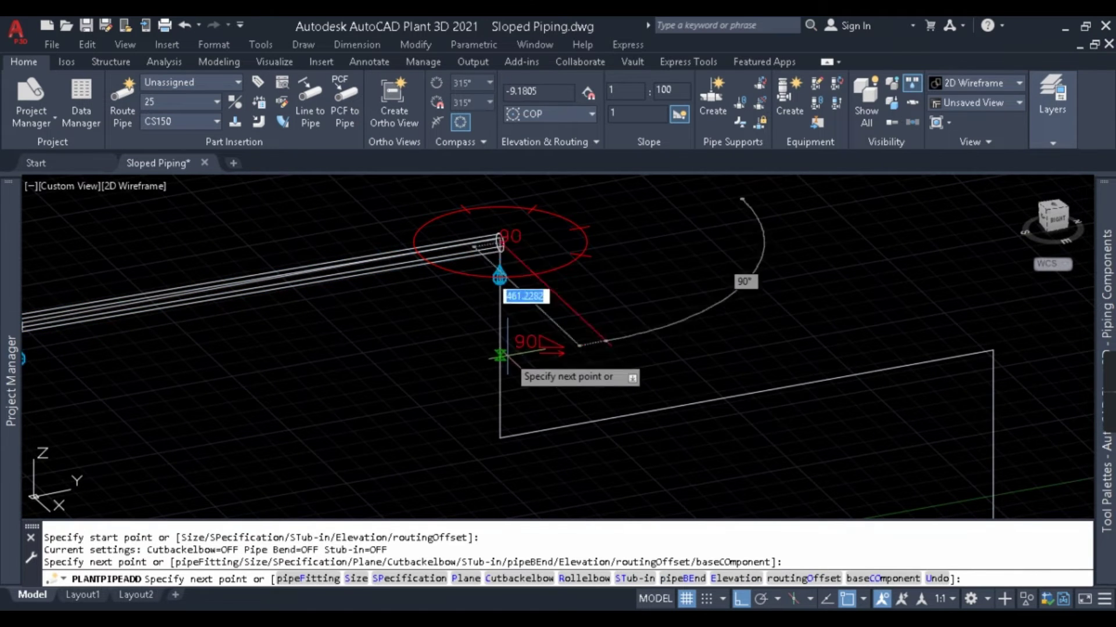
- Cycle the routing compass through its planes to try to turn the pipe straight down while slope is enabled
scroll(517, 328, down, 2)
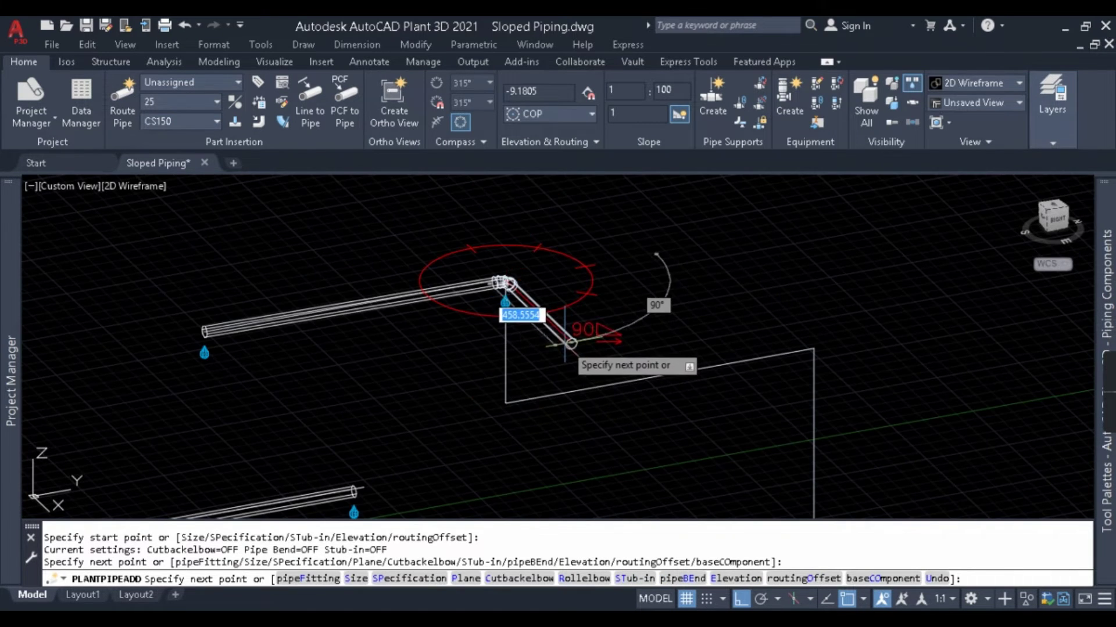
text(p)
key(Return)
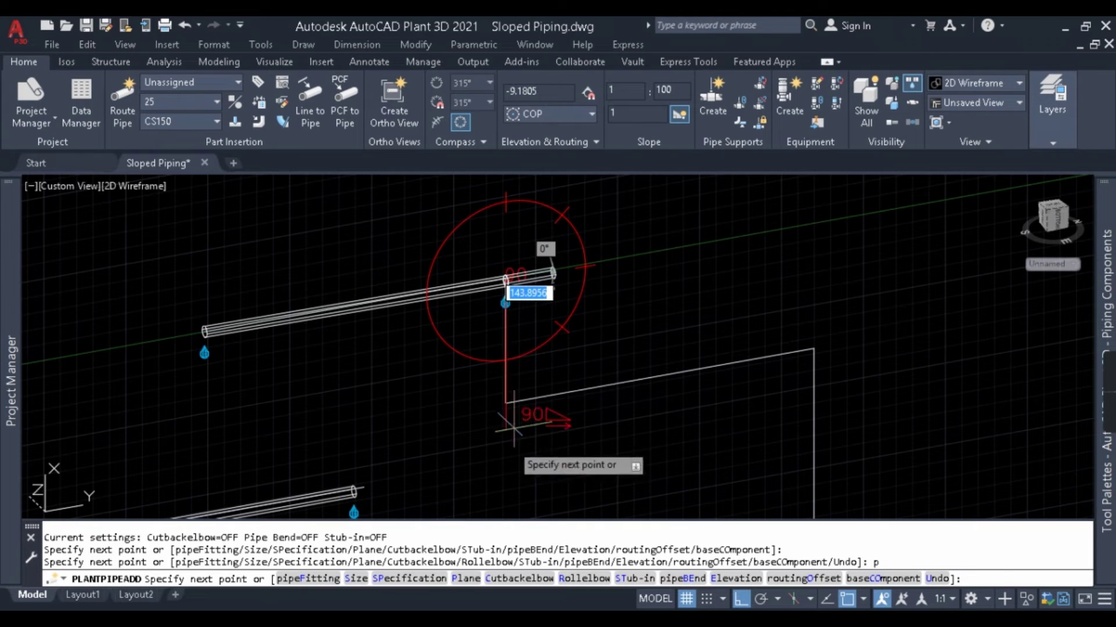
text(p)
key(Return)
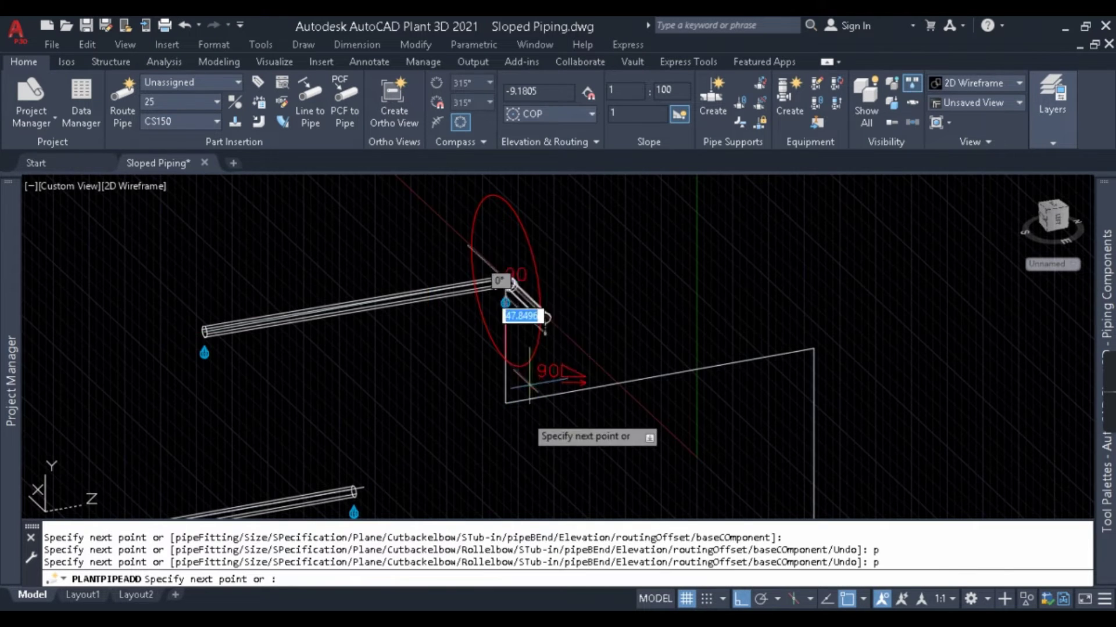
text(p)
key(Return)
text(p)
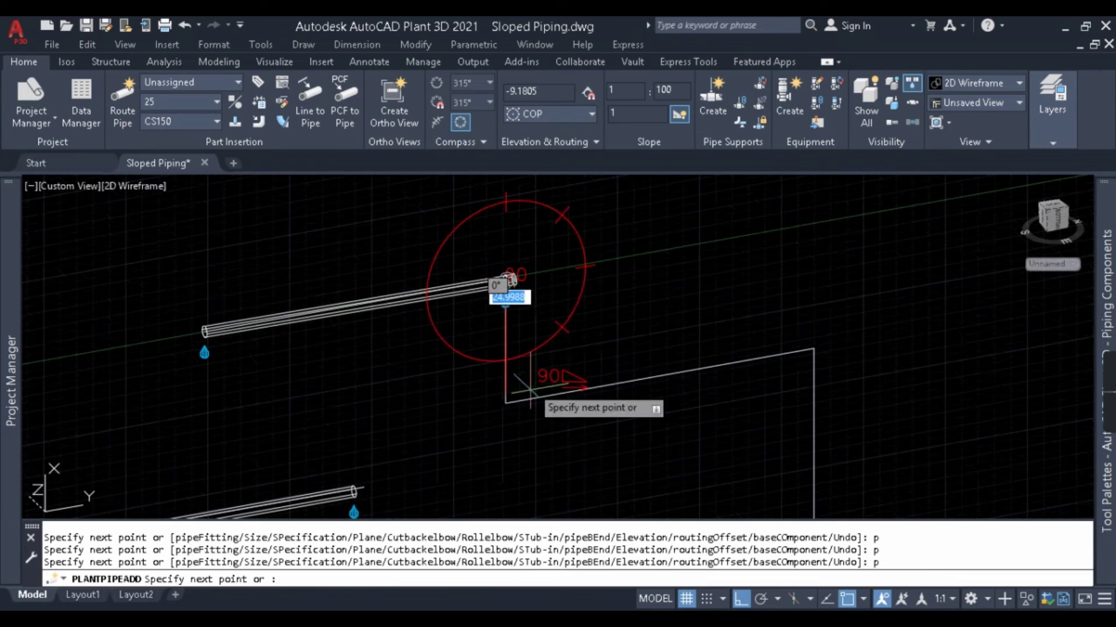
key(Return)
key(Return)
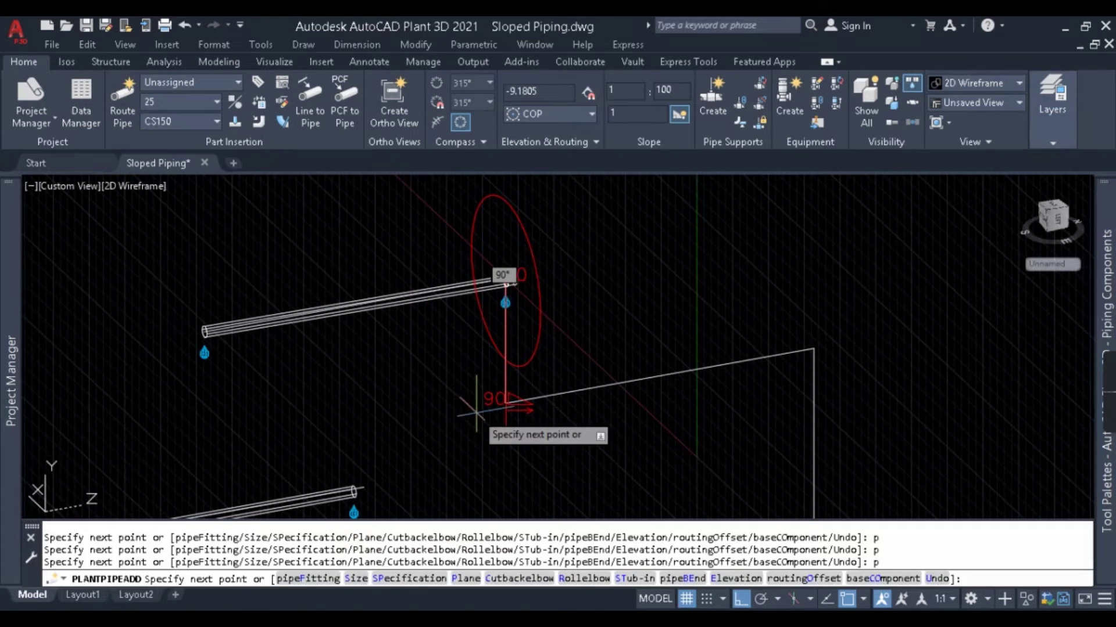
text(p)
key(Return)
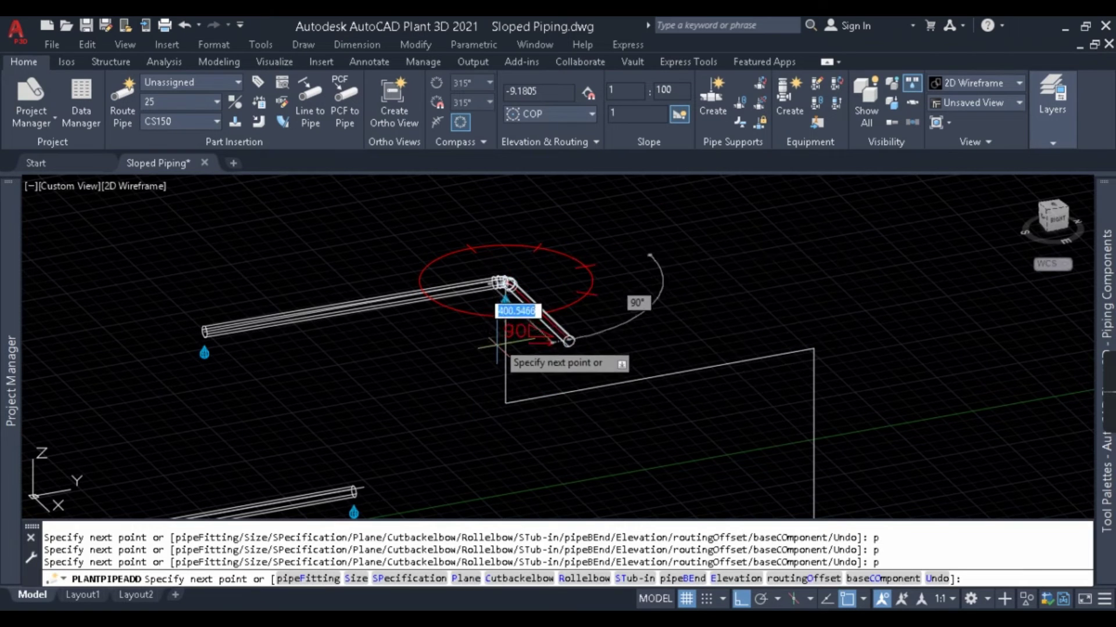
- Disable slope, switch the compass to a vertical plane, and route the pipe down to the guide path's lower corner
click(681, 119)
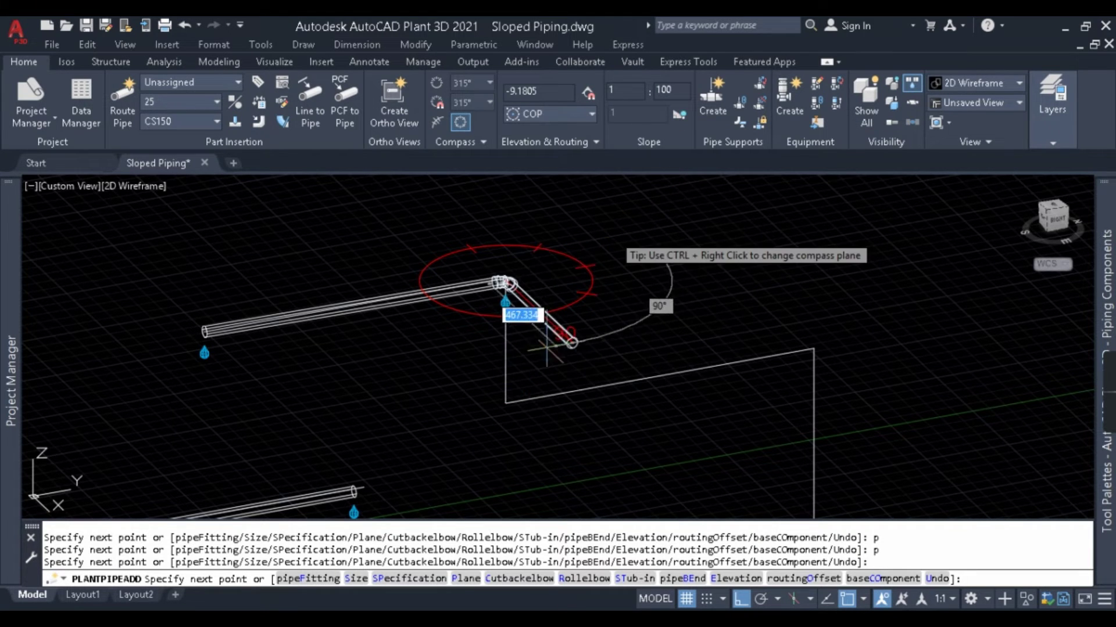
text(p)
key(Return)
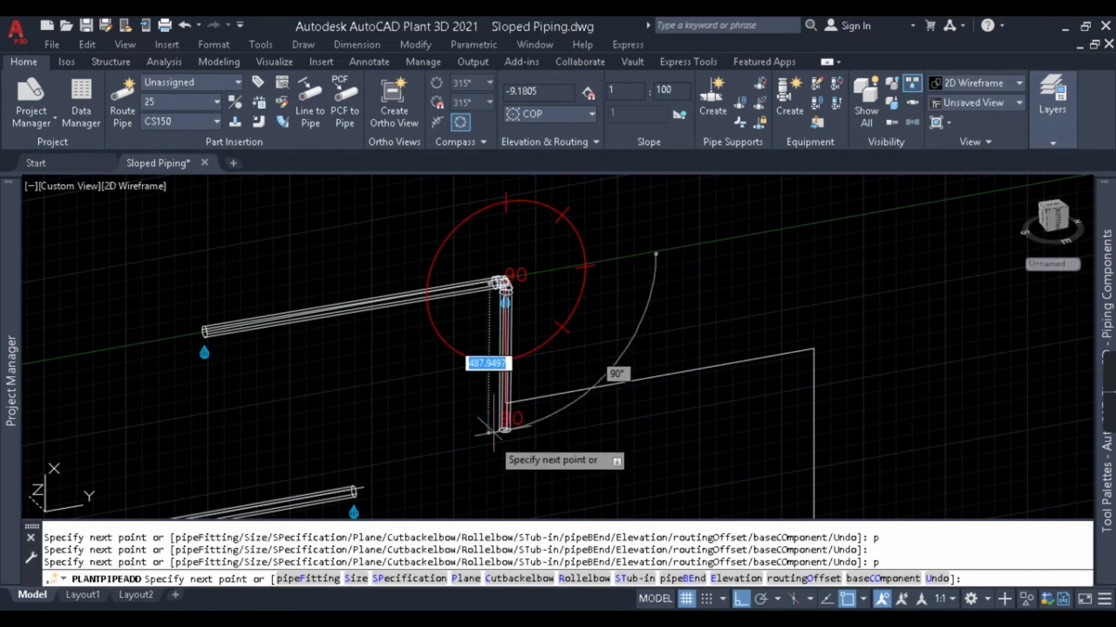
click(505, 401)
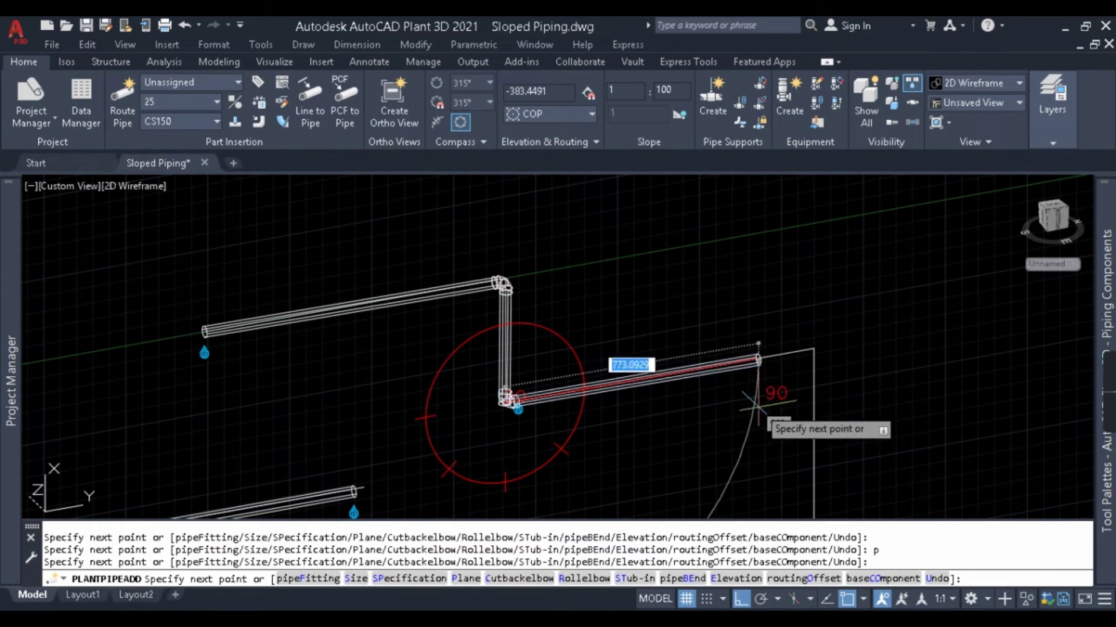
- Enable the 1:100 slope and route the pipe along the lower horizontal guide line to its far corner
click(678, 115)
scroll(828, 369, up, 4)
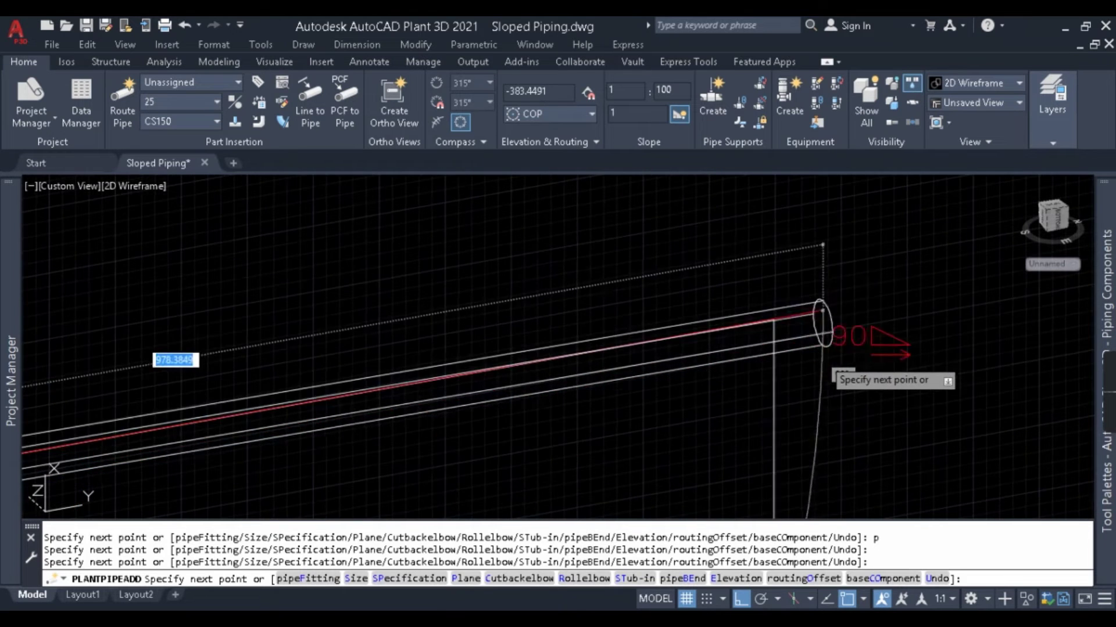
scroll(802, 326, down, 4)
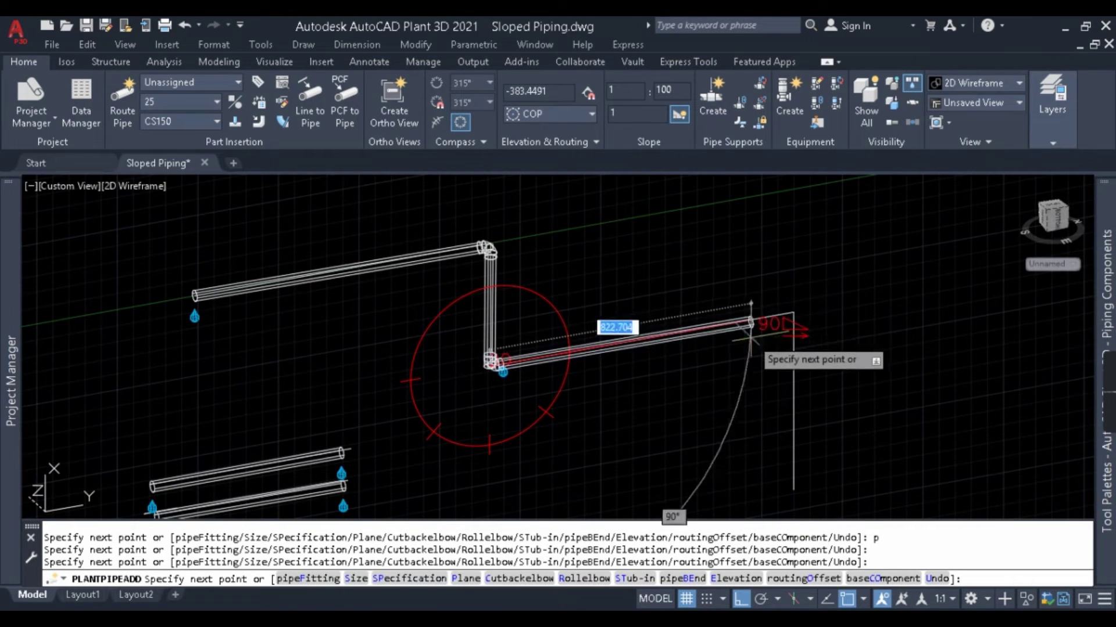
click(792, 314)
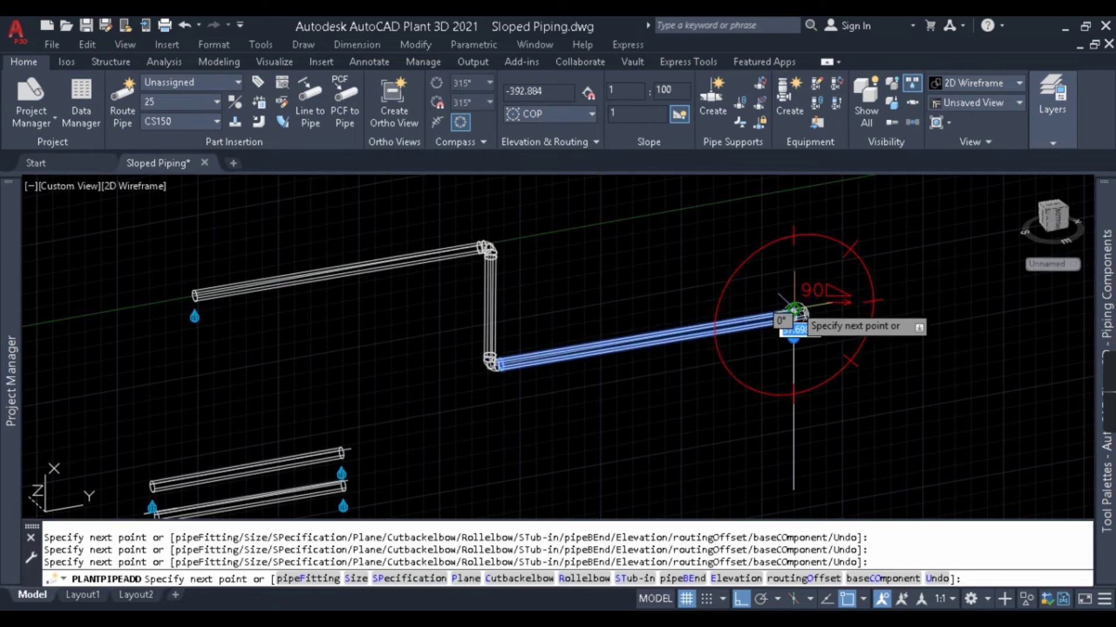
- Disable the slope, route the pipe down the last vertical guide line to its end, and finish routing
scroll(792, 314, down, 4)
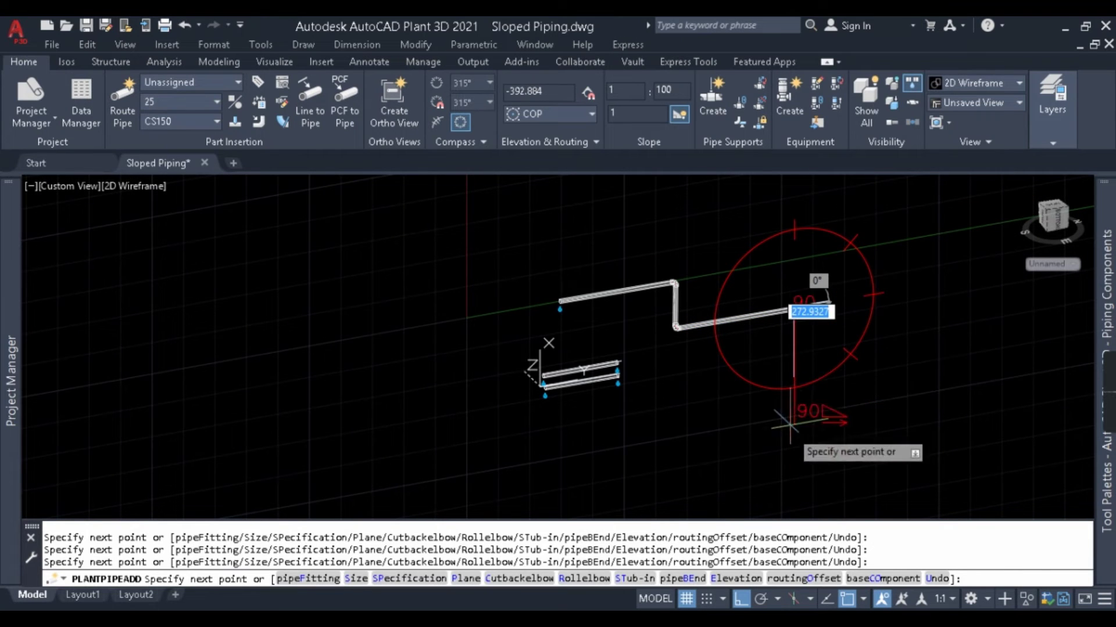
click(678, 115)
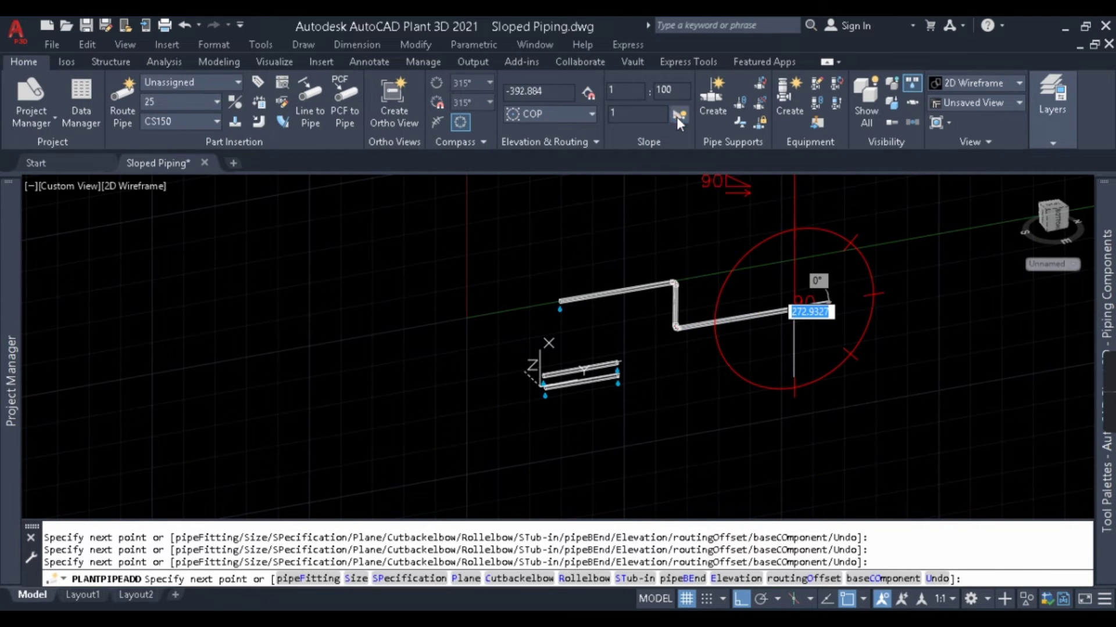
scroll(782, 379, up, 2)
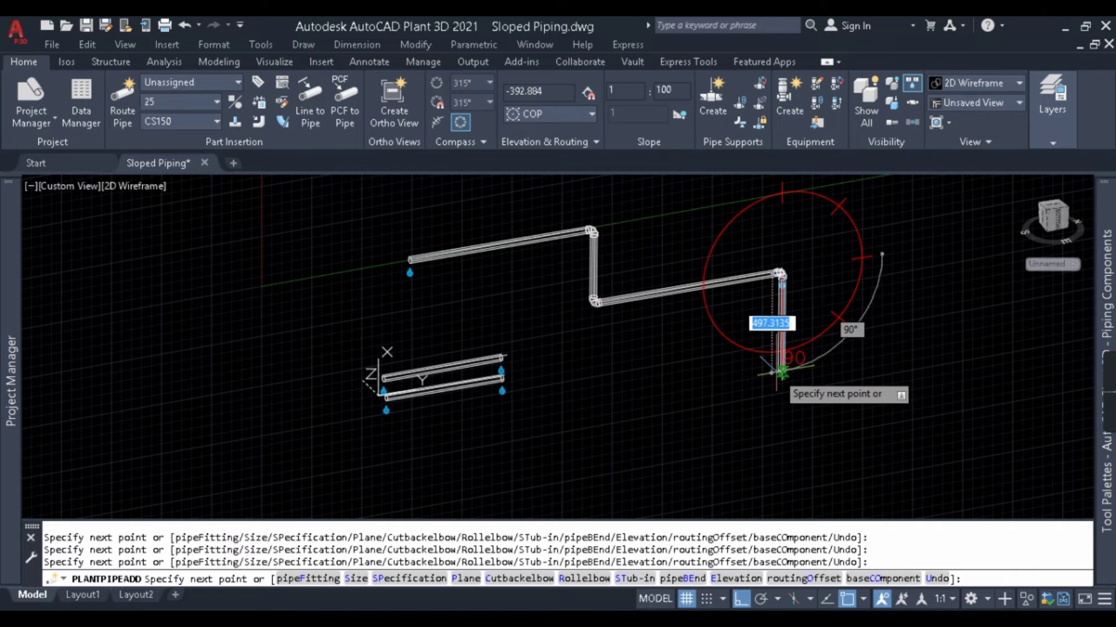
click(782, 379)
key(Escape)
key(Escape)
- Examine the finished pipe run in the Right view, checking the slope of its horizontal pipes up close
click(839, 303)
click(748, 395)
click(1059, 225)
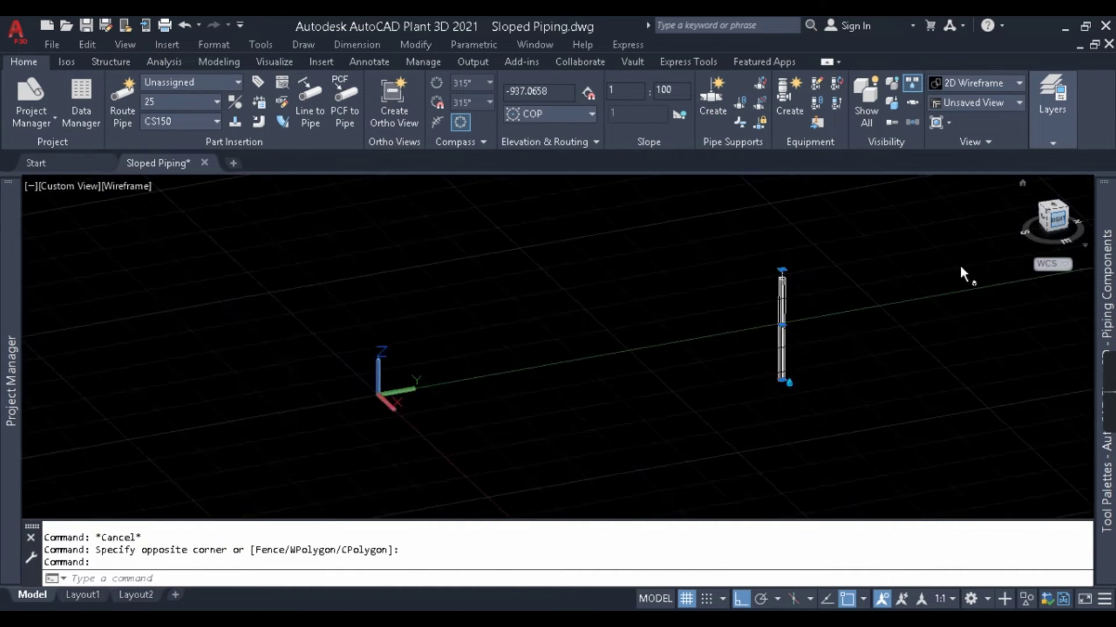
key(Escape)
scroll(607, 343, up, 5)
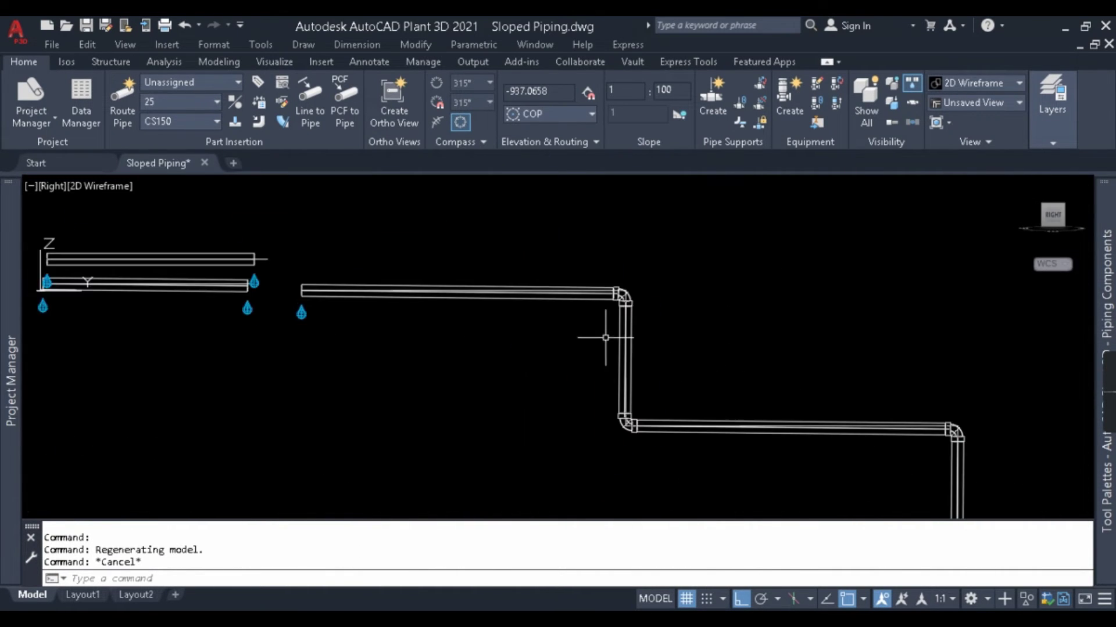
click(693, 342)
key(Escape)
scroll(618, 287, up, 4)
click(548, 295)
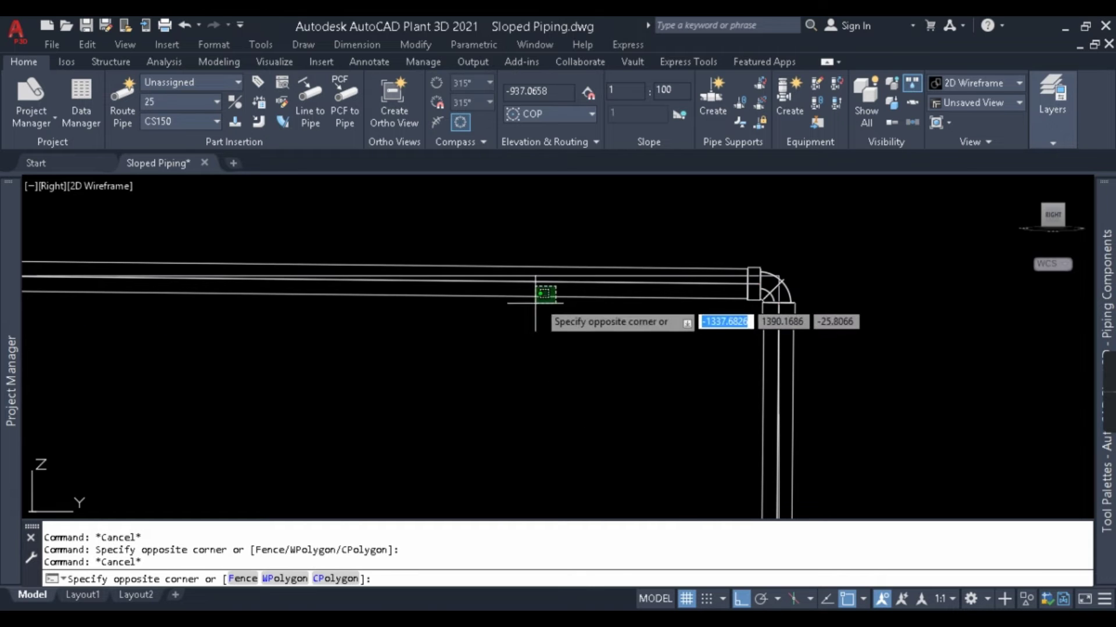
key(Escape)
click(625, 297)
scroll(640, 303, down, 4)
scroll(557, 296, up, 3)
key(Escape)
scroll(604, 310, up, 3)
- Align the UCS with the current Right view for drawing a reference line in that plane
text(L)
key(Return)
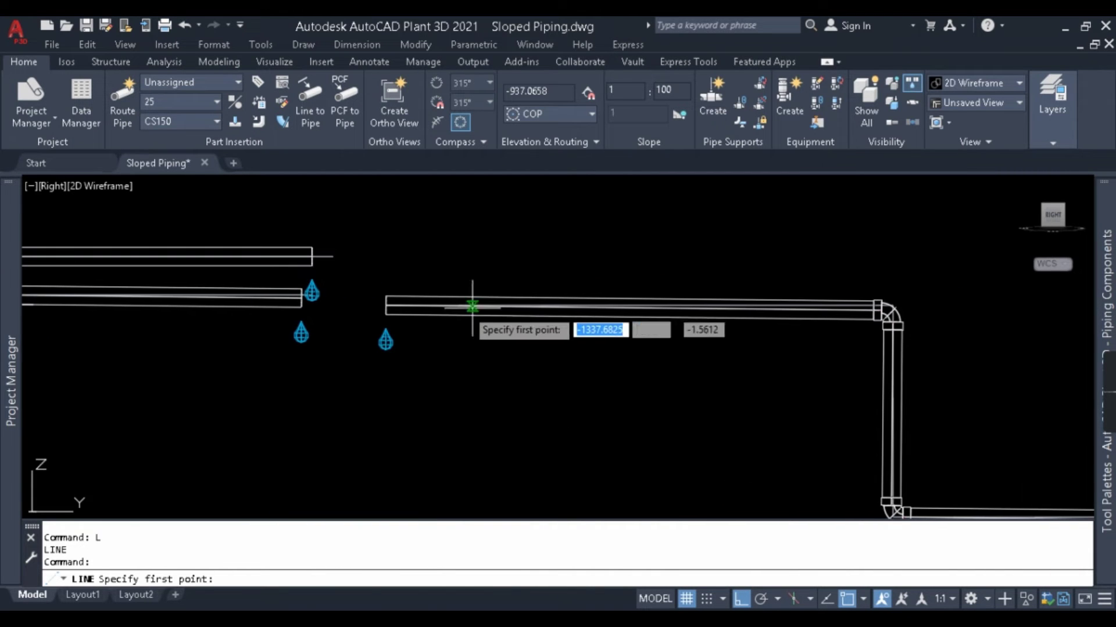
key(Escape)
scroll(453, 307, down, 2)
text(ucs)
key(Return)
text(v)
key(Return)
- Stretch a temporary level line from the upper pipe's start to its elbow to compare it with the pipe's slope
text(l)
key(Return)
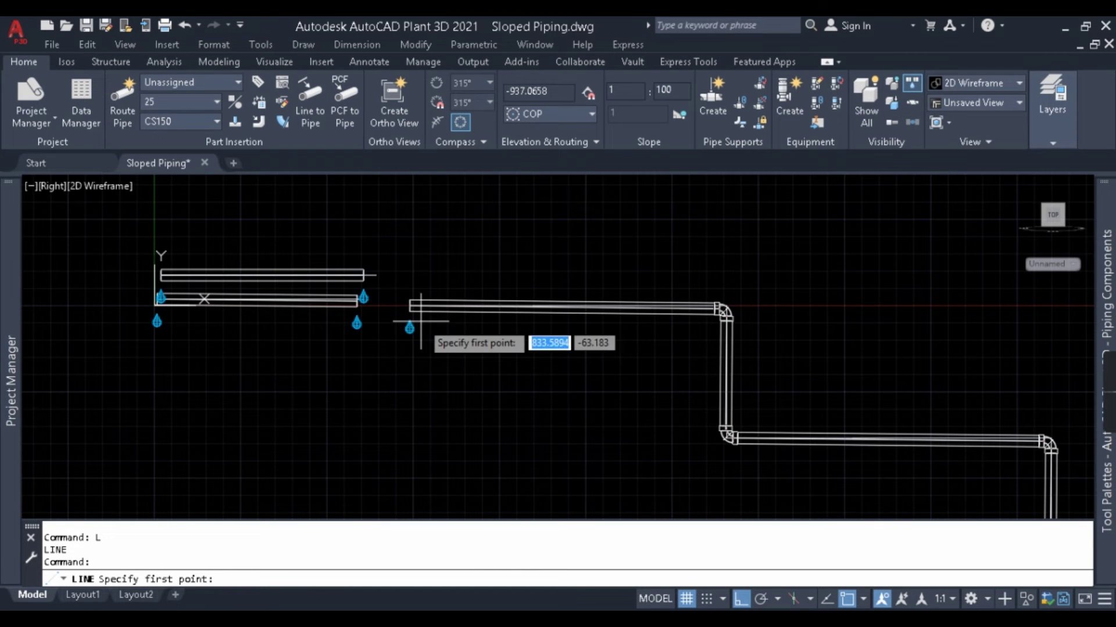
click(410, 311)
scroll(714, 308, up, 5)
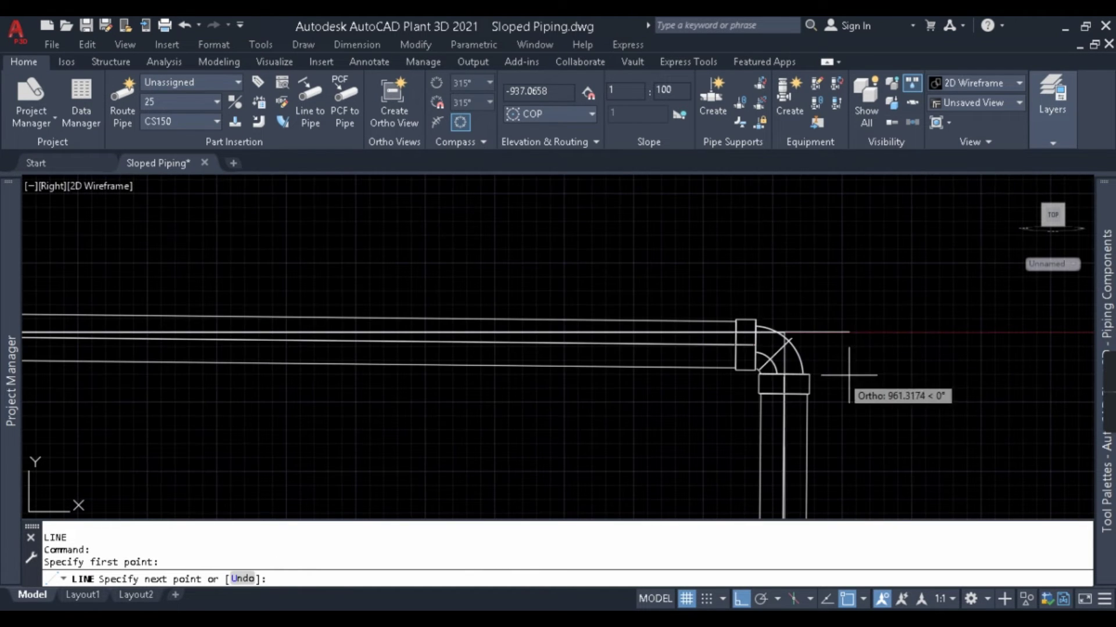
scroll(889, 358, down, 5)
key(Escape)
drag(921, 436, 813, 467)
key(Escape)
key(Escape)
middle_drag(759, 324, 676, 316)
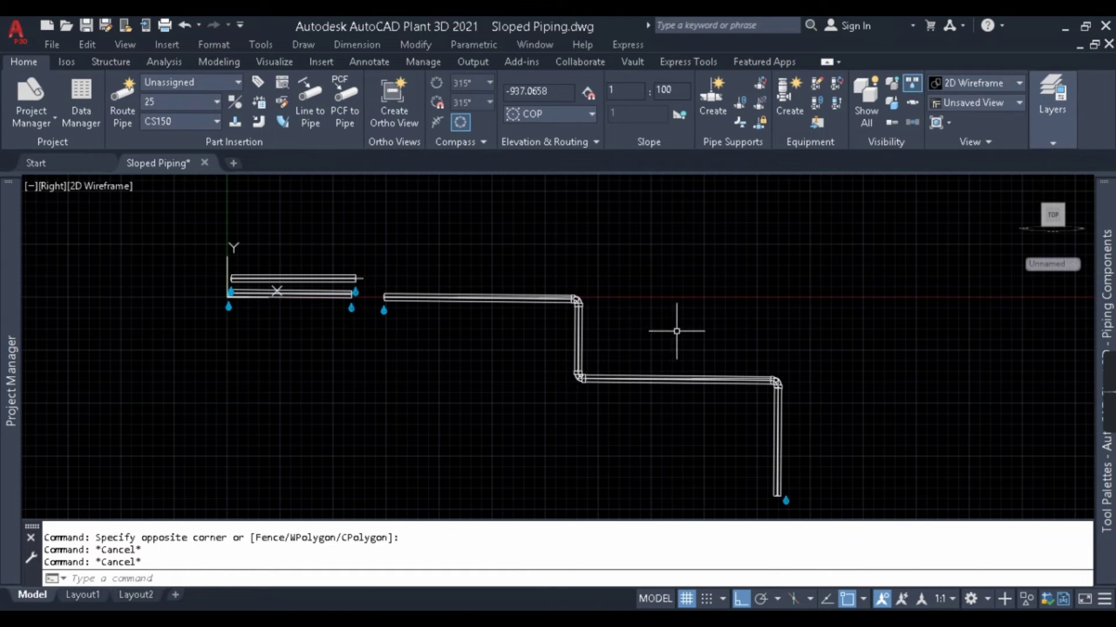
middle_drag(828, 378, 683, 380)
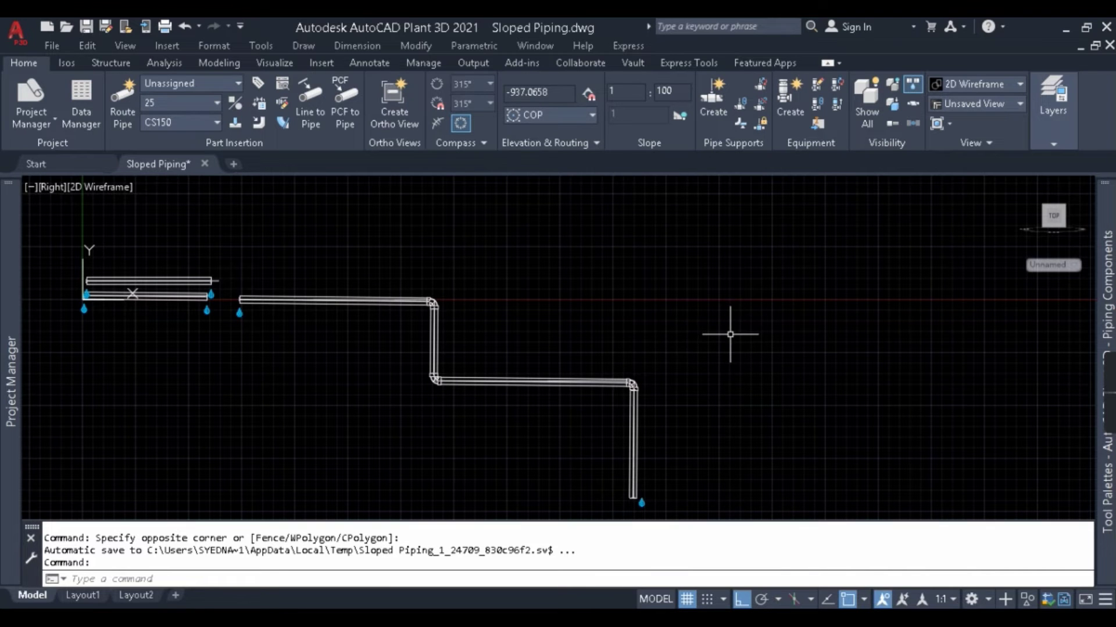
- Undo the UCS alignment, the view change and the routed pipe, leaving only the stepped guide path
text(u)
key(Return)
scroll(655, 300, up, 8)
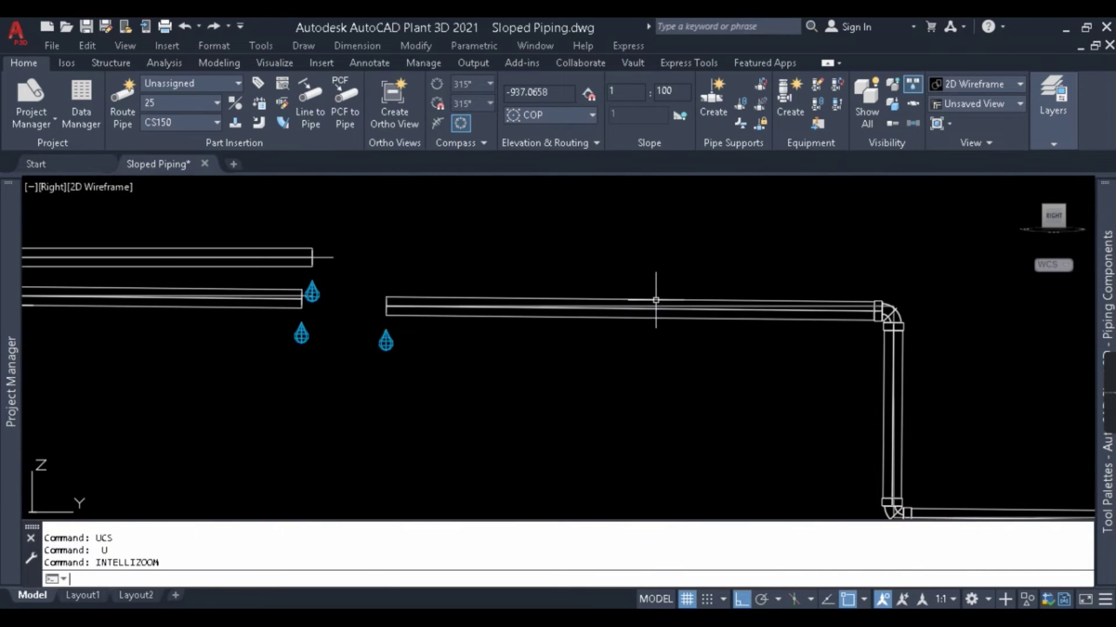
click(1066, 228)
text(u)
key(Return)
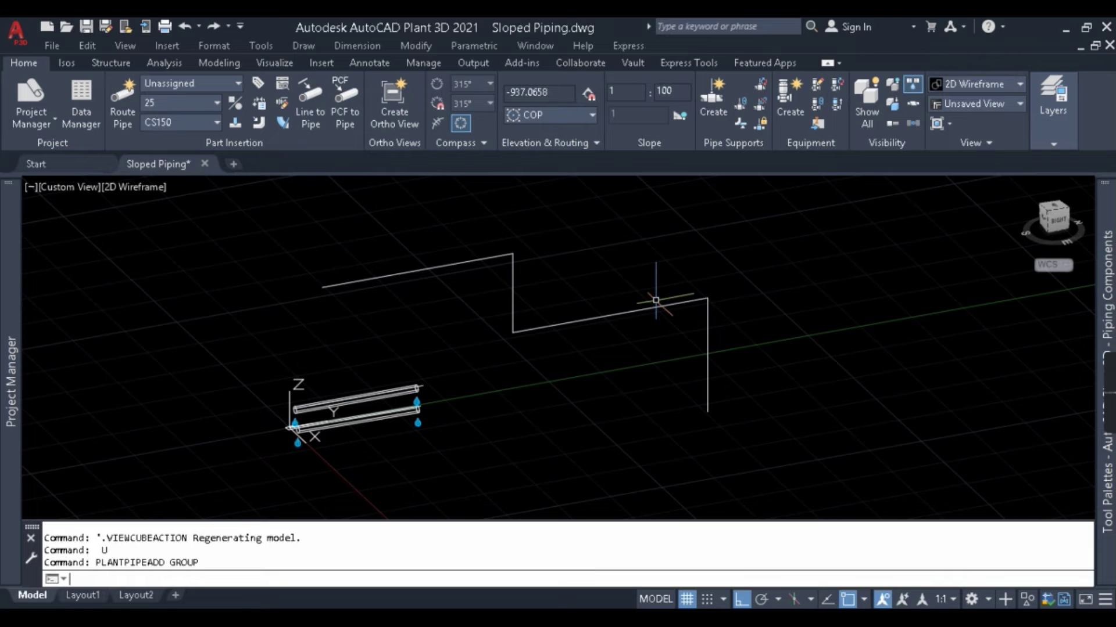
- Scale the whole stepped guide path by a factor of 3 about its upper start point
scroll(654, 304, down, 3)
text(e)
key(Return)
click(542, 394)
click(415, 301)
text(s)
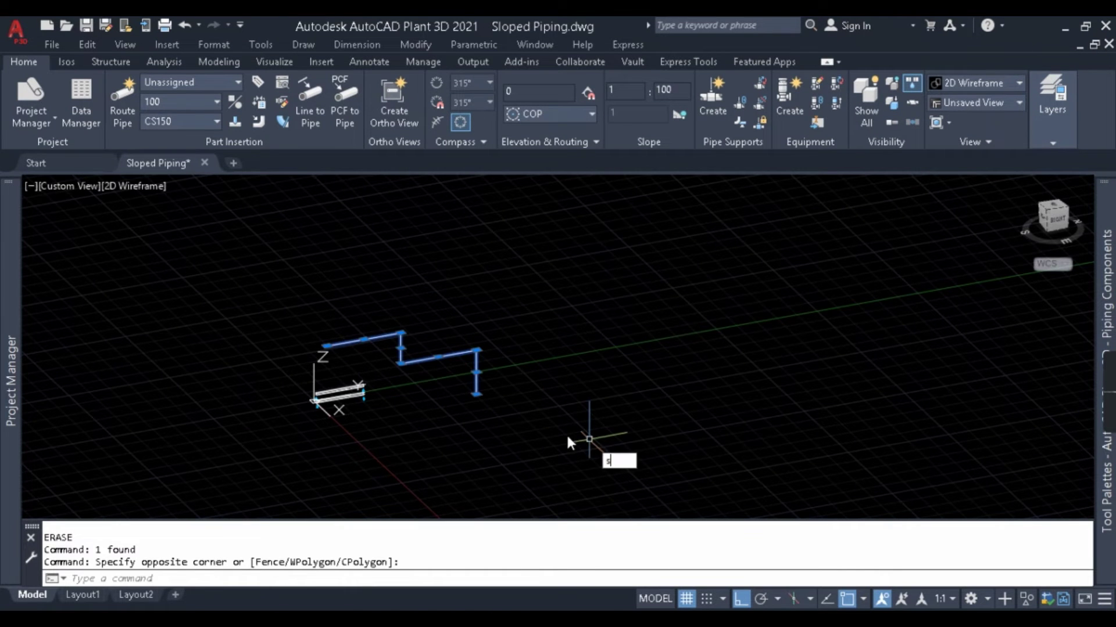
text(c)
key(Return)
text(3)
key(Return)
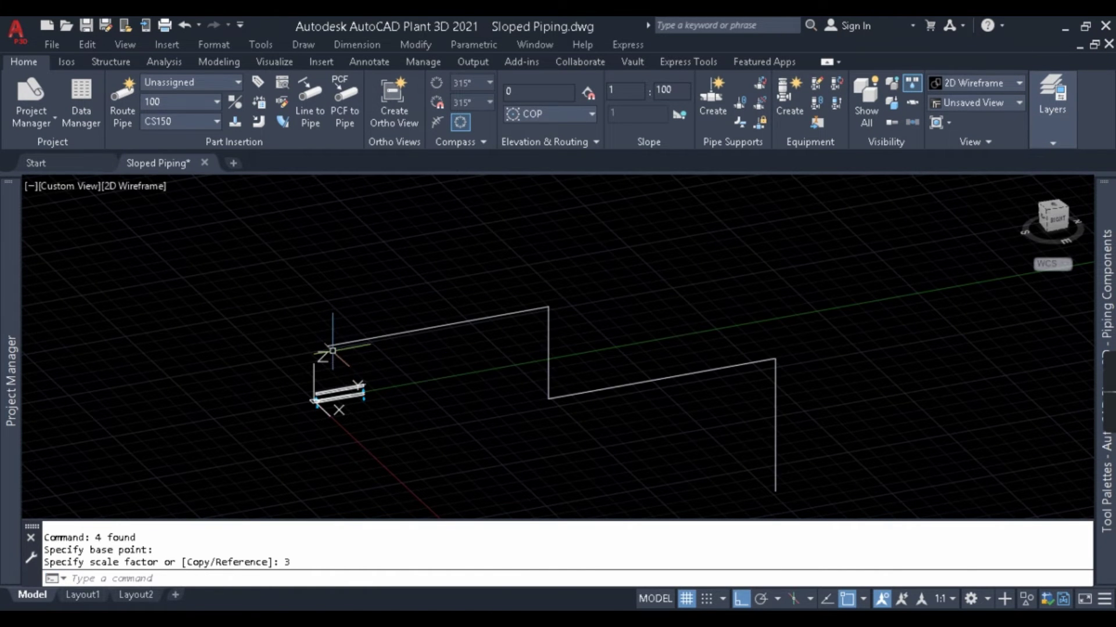
- Route a size 100 pipe without slope along the scaled path's upper horizontal line and down its first vertical drop
scroll(538, 316, down, 2)
click(123, 103)
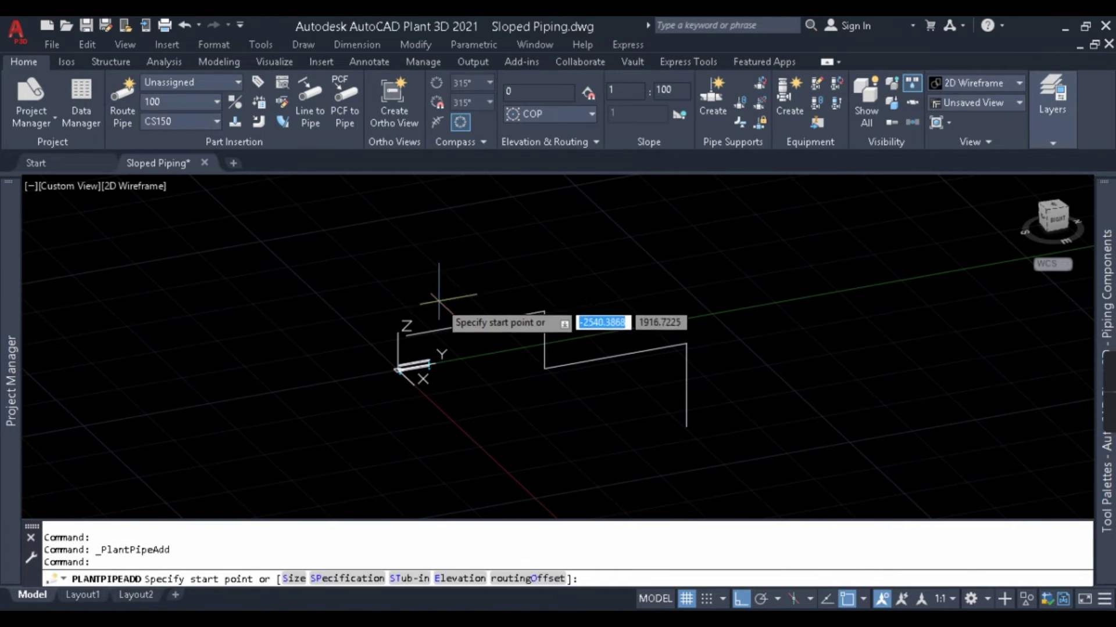
click(406, 333)
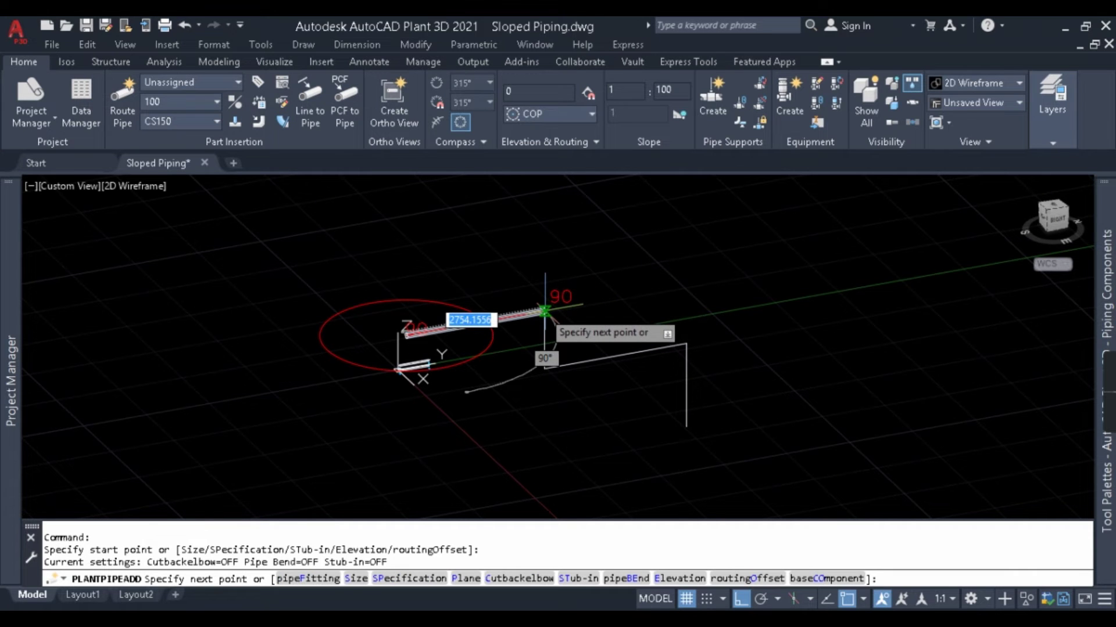
text(p)
key(Return)
click(545, 368)
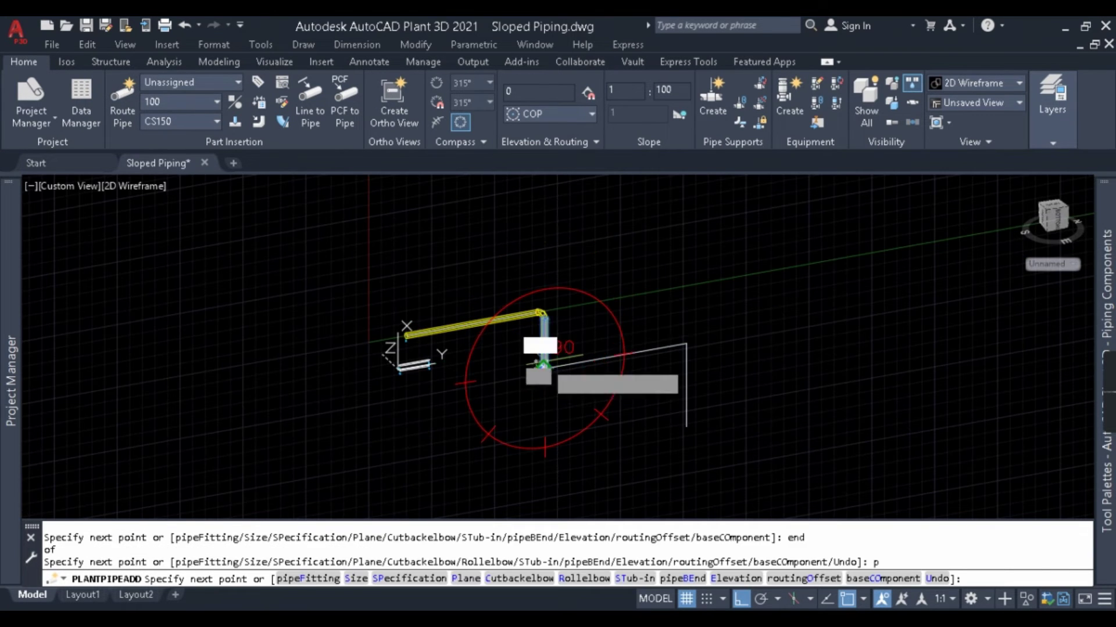
- Continue the level pipe to the endpoint of the lower horizontal line and down the last drop, and finish routing
text(end)
key(Return)
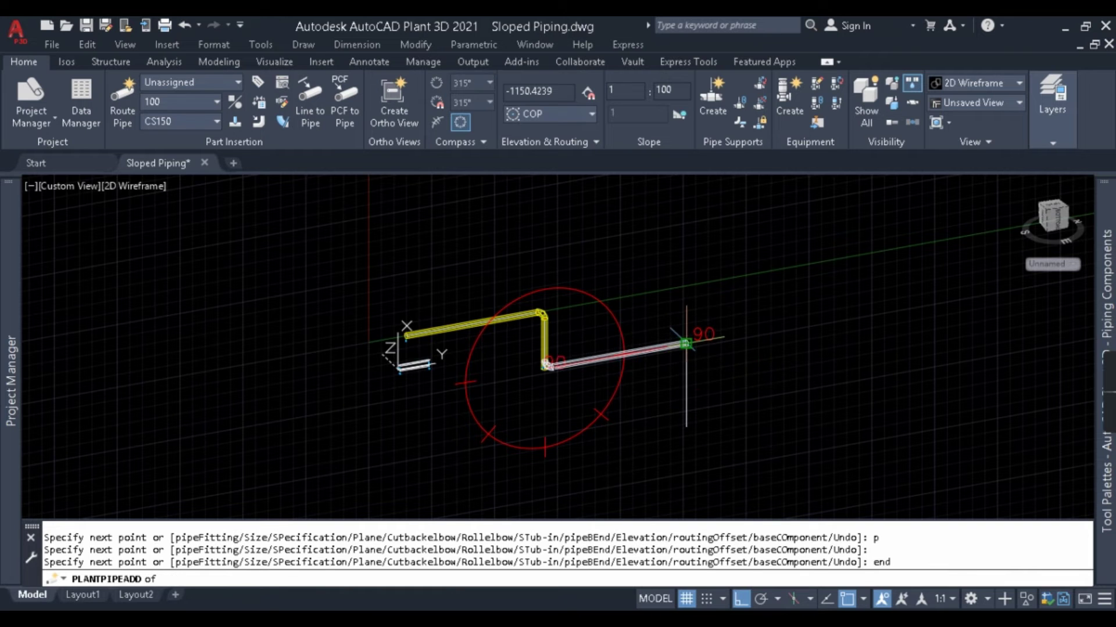
click(680, 414)
key(Escape)
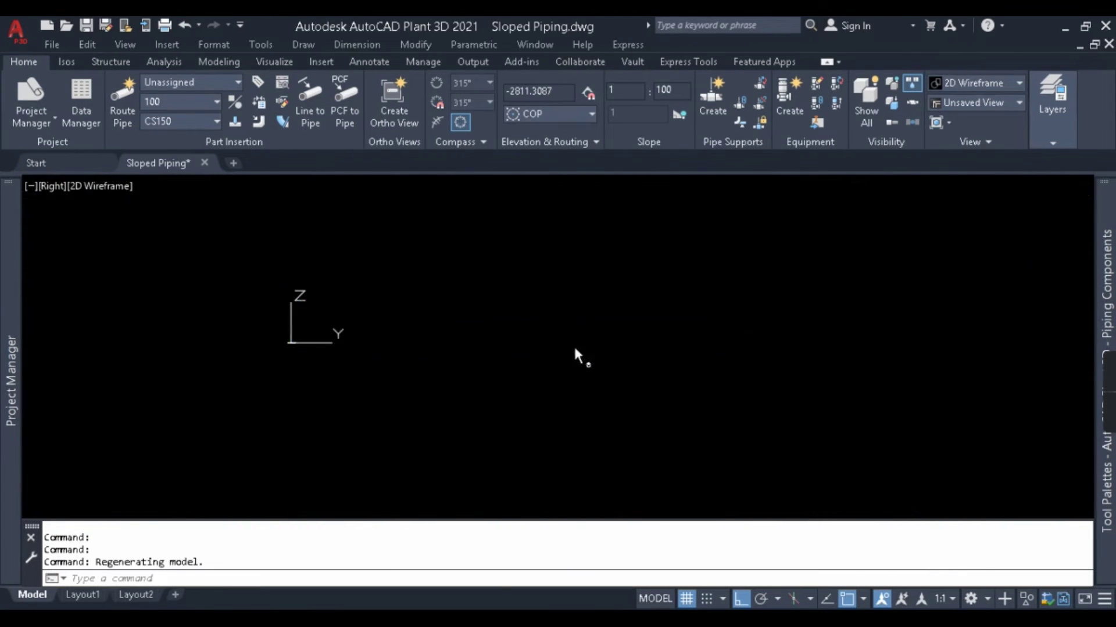
- Inspect the unsloped stepped pipe run from the right side and from several 3D angles
key(Escape)
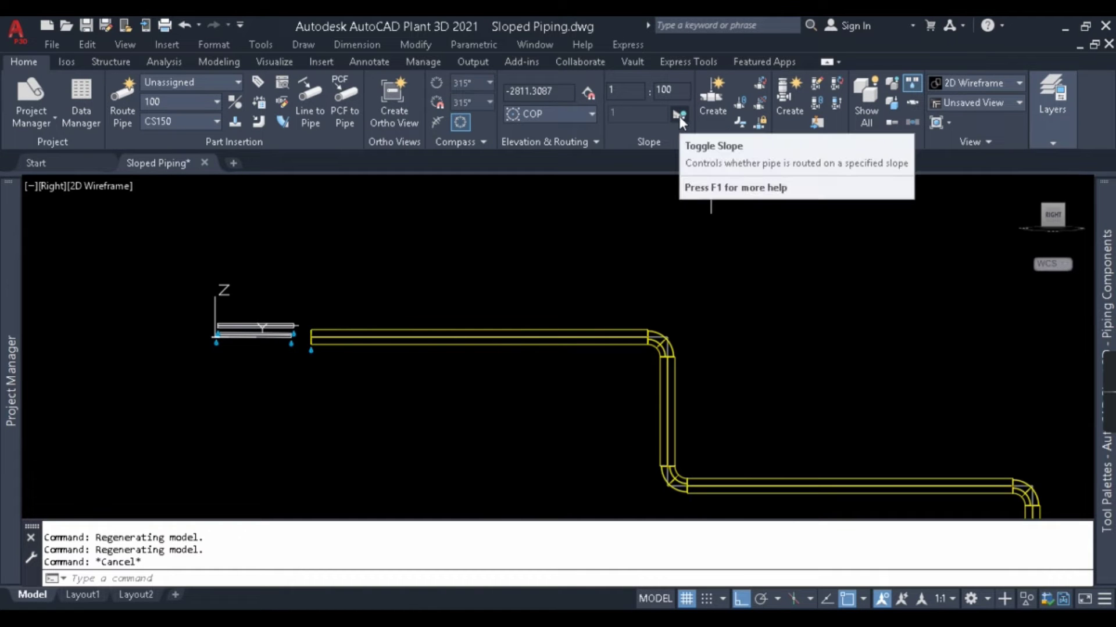
key(Escape)
shift+middle_drag(573, 299, 543, 366)
scroll(543, 366, up, 3)
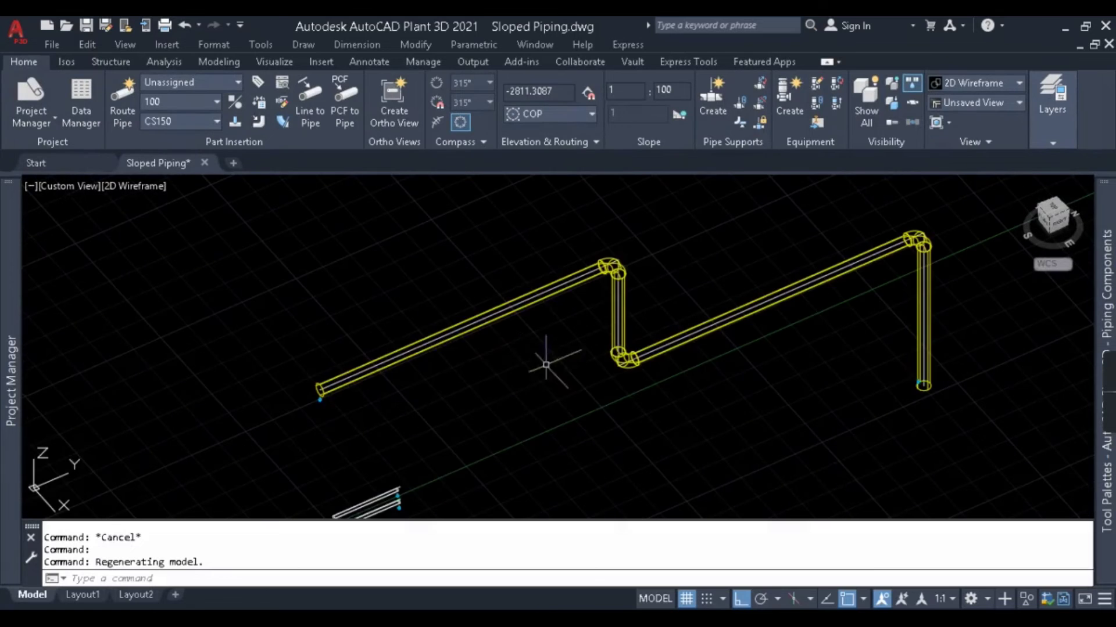
shift+middle_drag(555, 436, 463, 382)
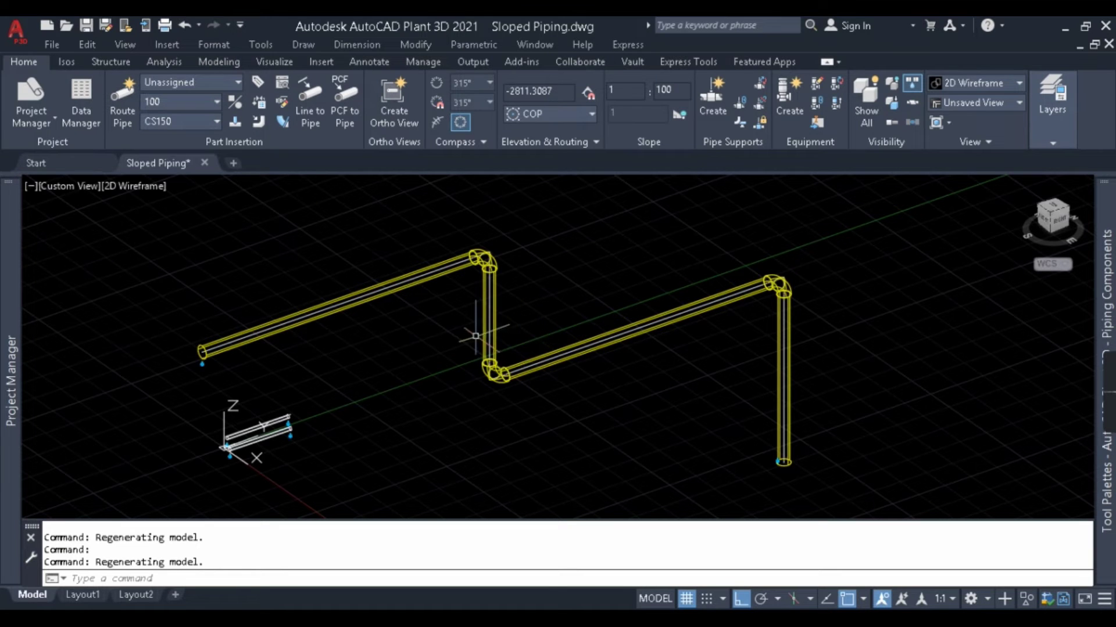
- Erase the whole stepped pipe run and undo the erasure
click(903, 383)
click(494, 264)
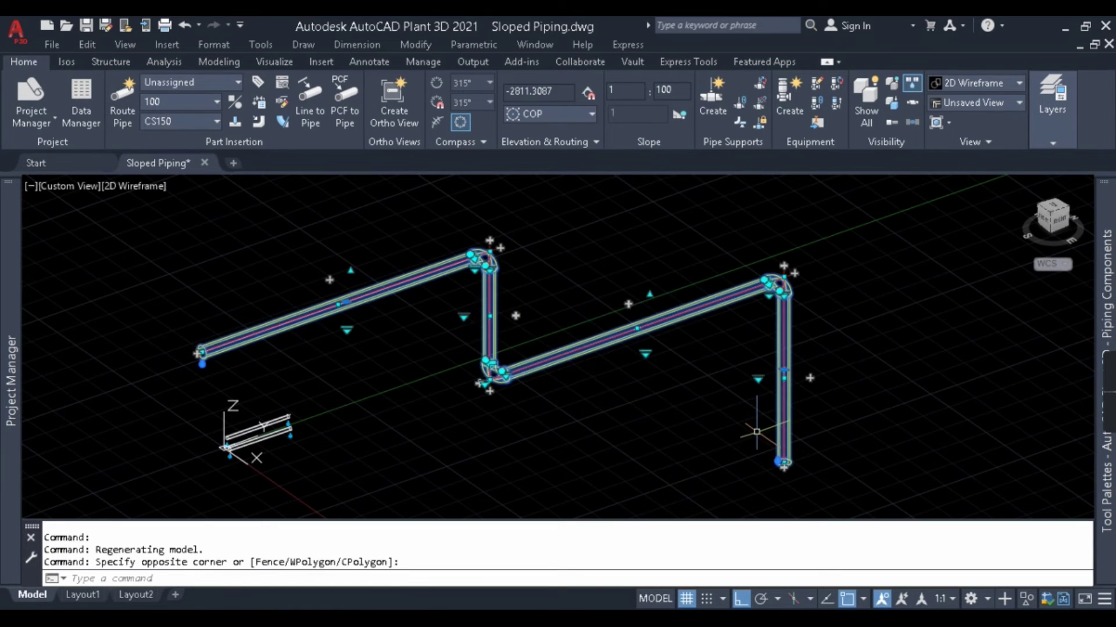
text(E)
key(Return)
text(U)
key(Return)
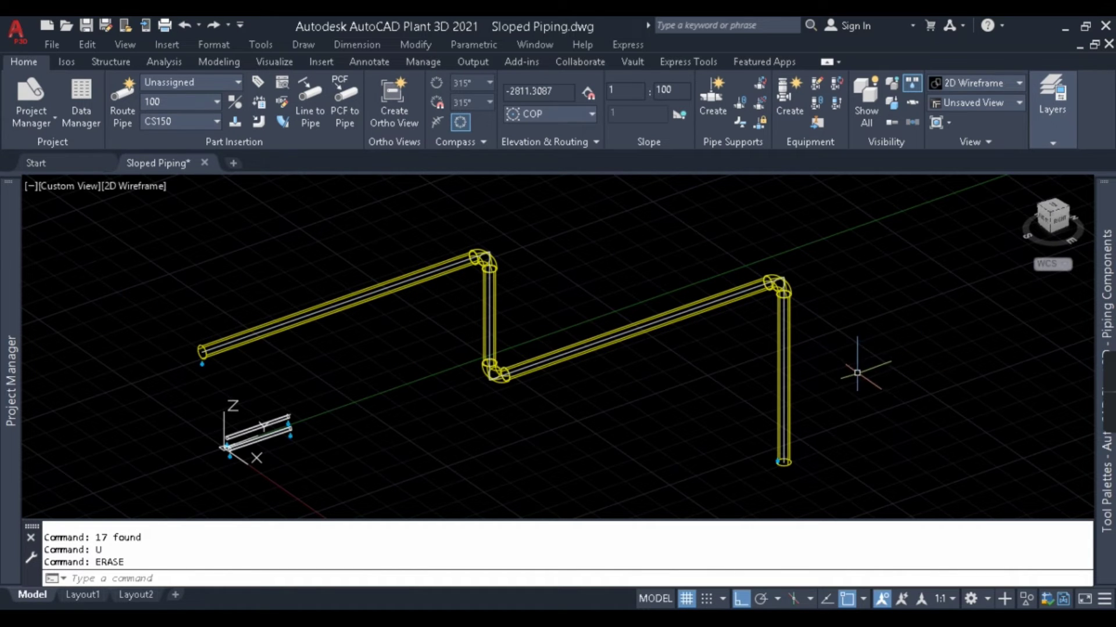
click(889, 391)
click(370, 210)
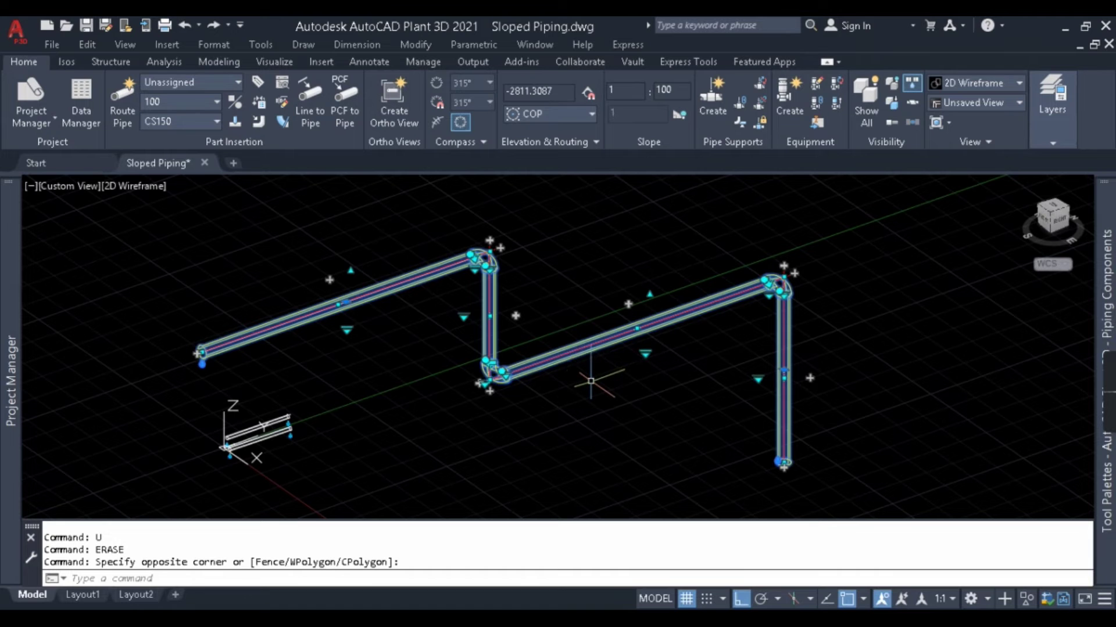
key(Escape)
middle_drag(366, 349, 456, 346)
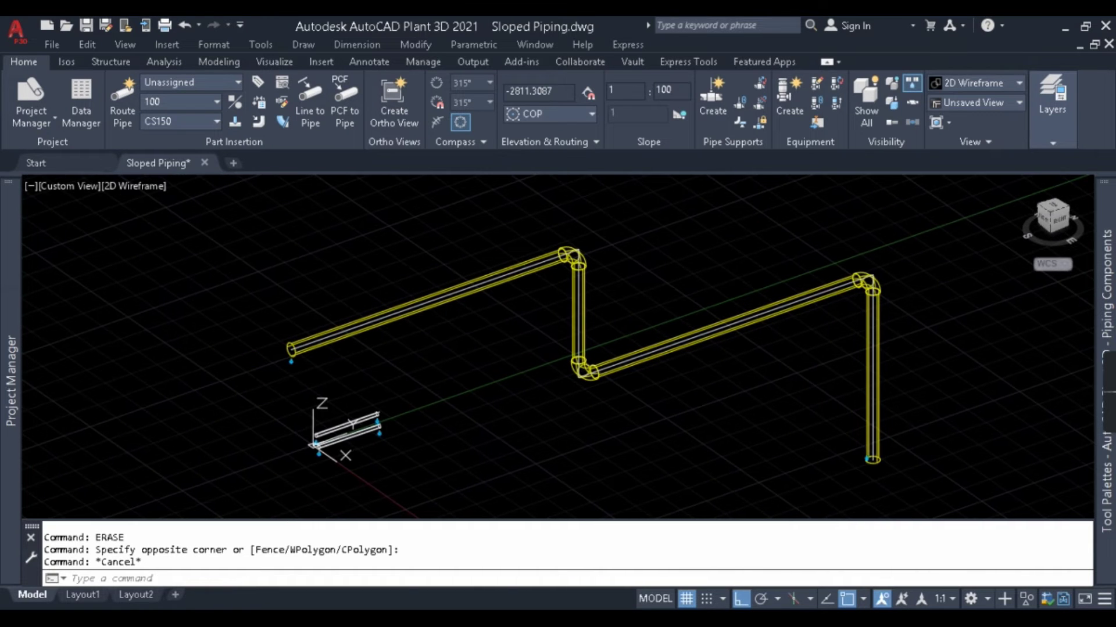
- Select the upper horizontal pipe, locate its Pipe Slope Editing command, and clear the selection
click(488, 286)
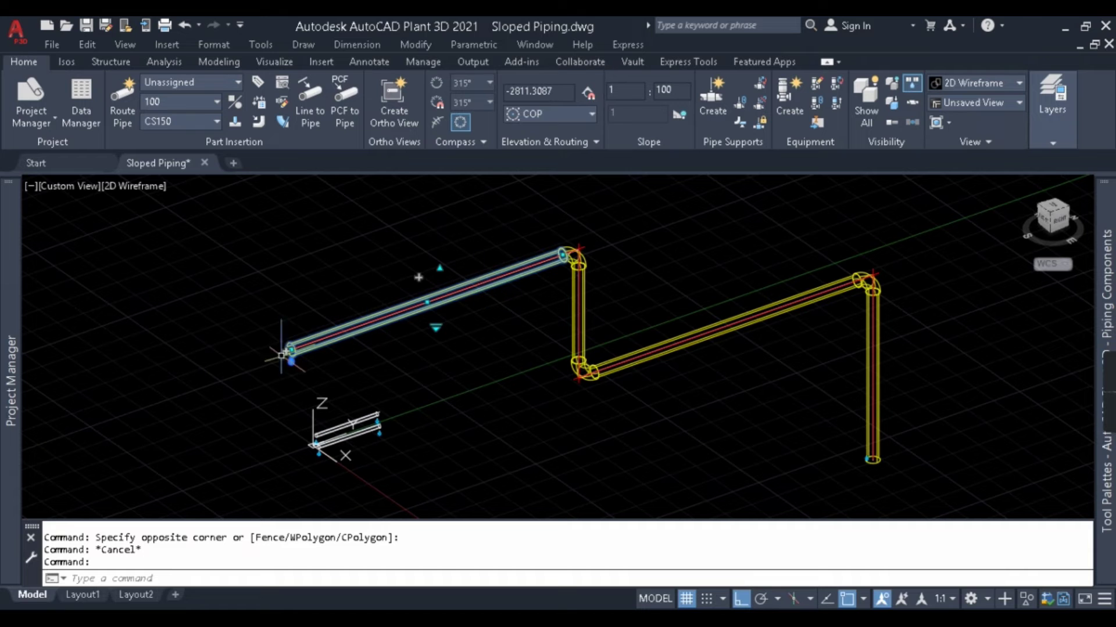
right_click(510, 282)
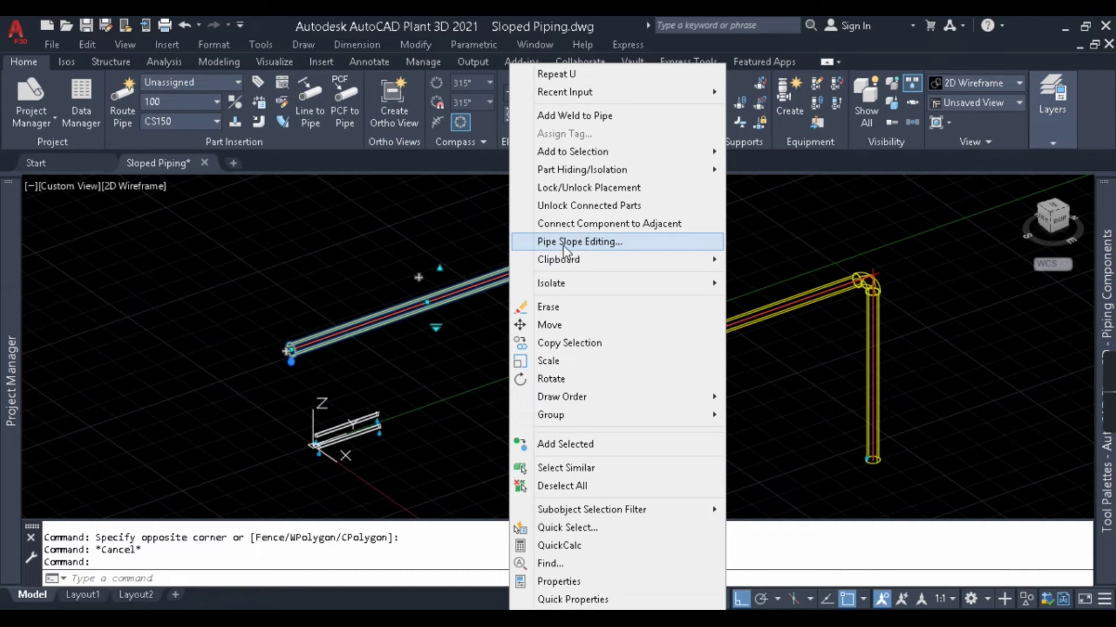
key(Escape)
key(Escape)
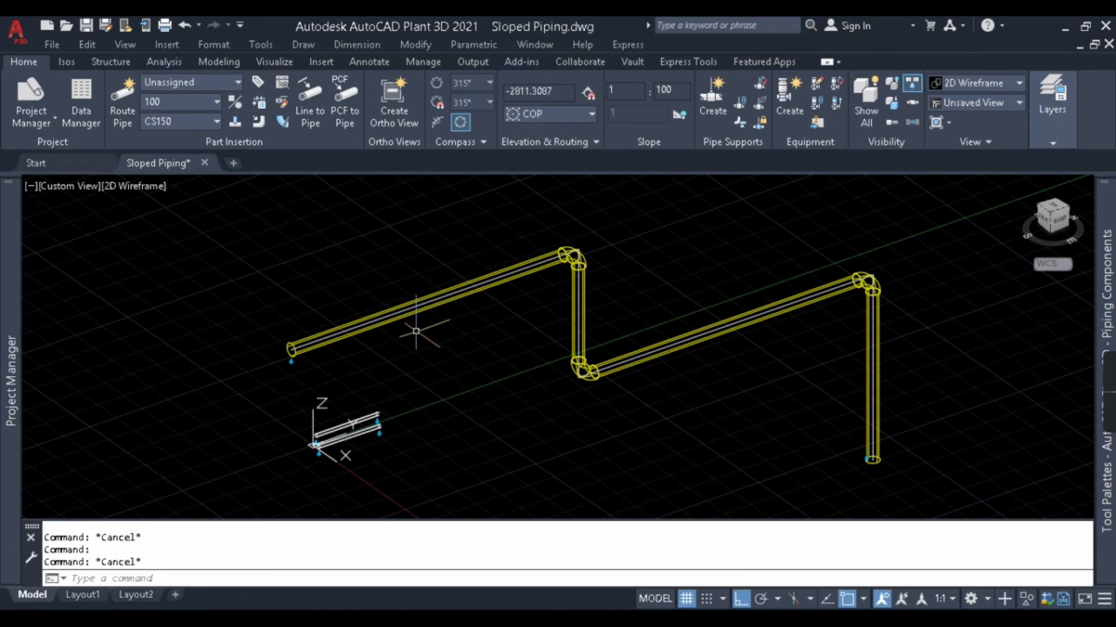
- Select both horizontal pipes together, check which editing commands are offered for them, and clear the selection
click(440, 306)
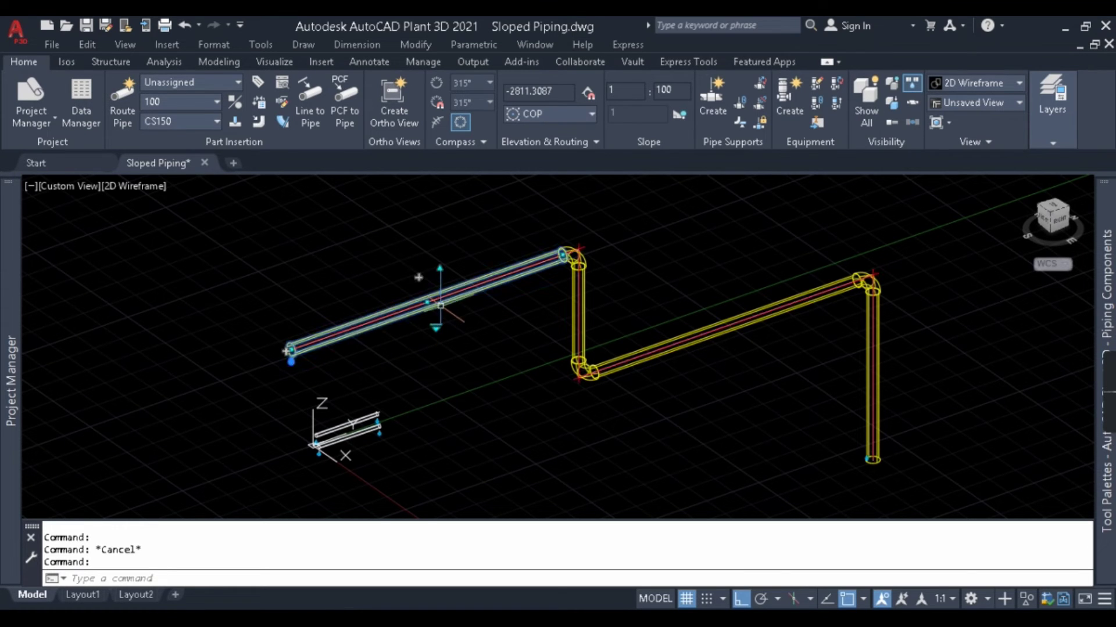
click(653, 350)
right_click(657, 366)
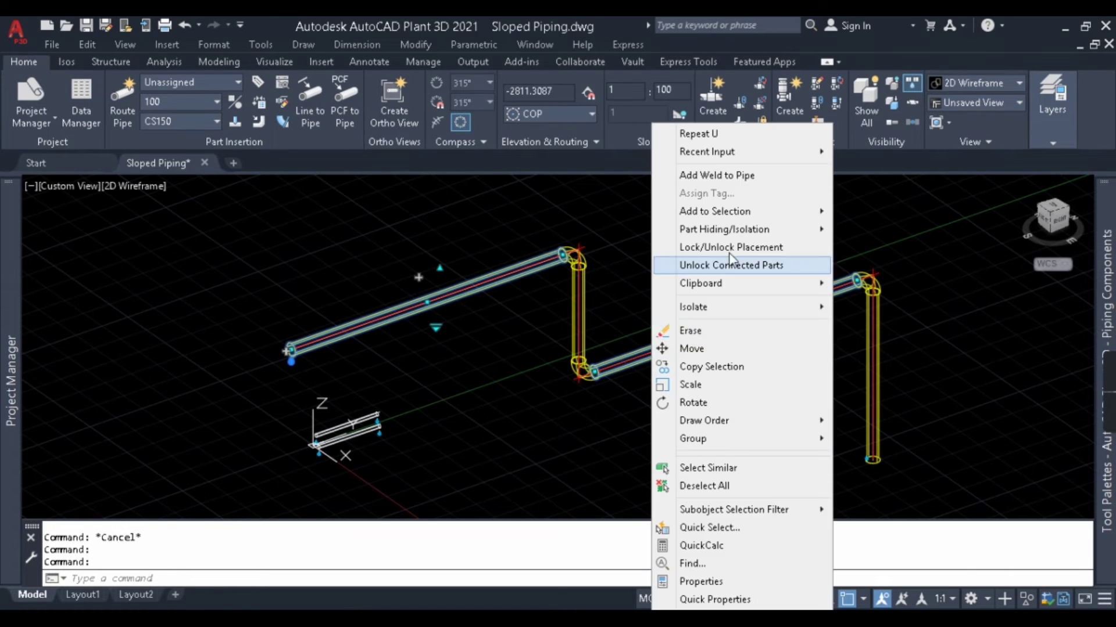
key(Escape)
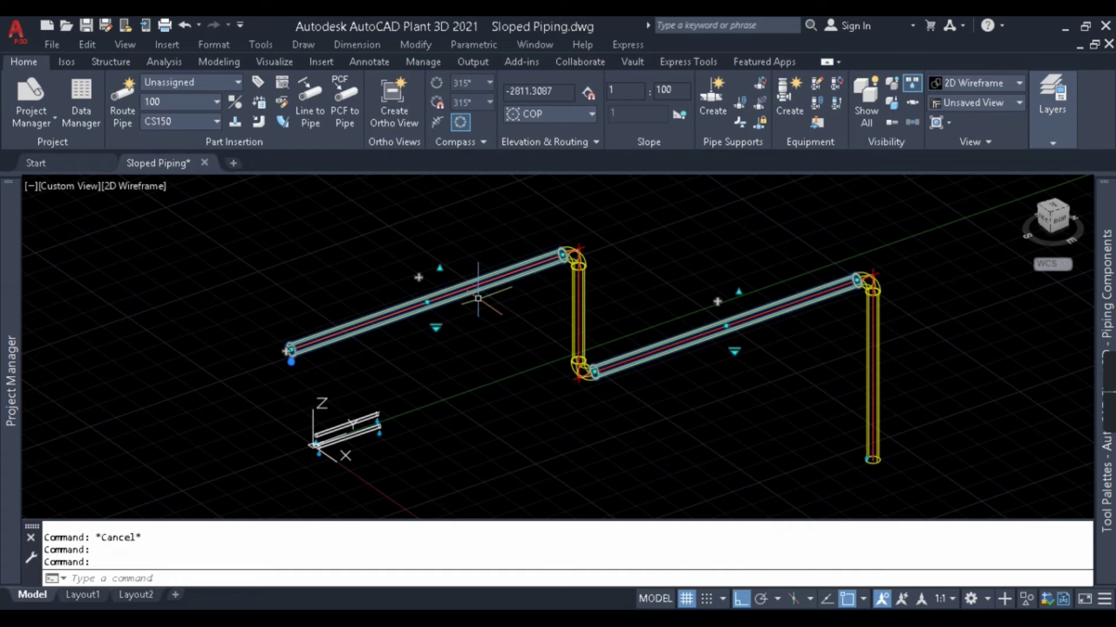
key(Escape)
key(Escape)
- Open Pipe Slope Editing for the upper horizontal pipe and set the slope's start point at the elbow end
click(487, 286)
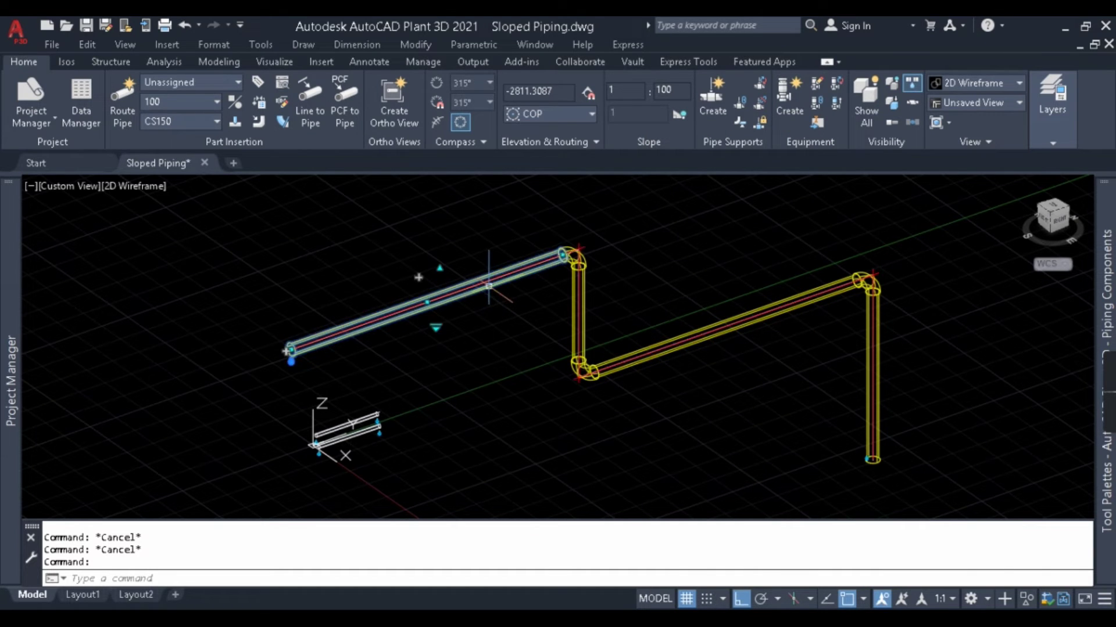
right_click(487, 286)
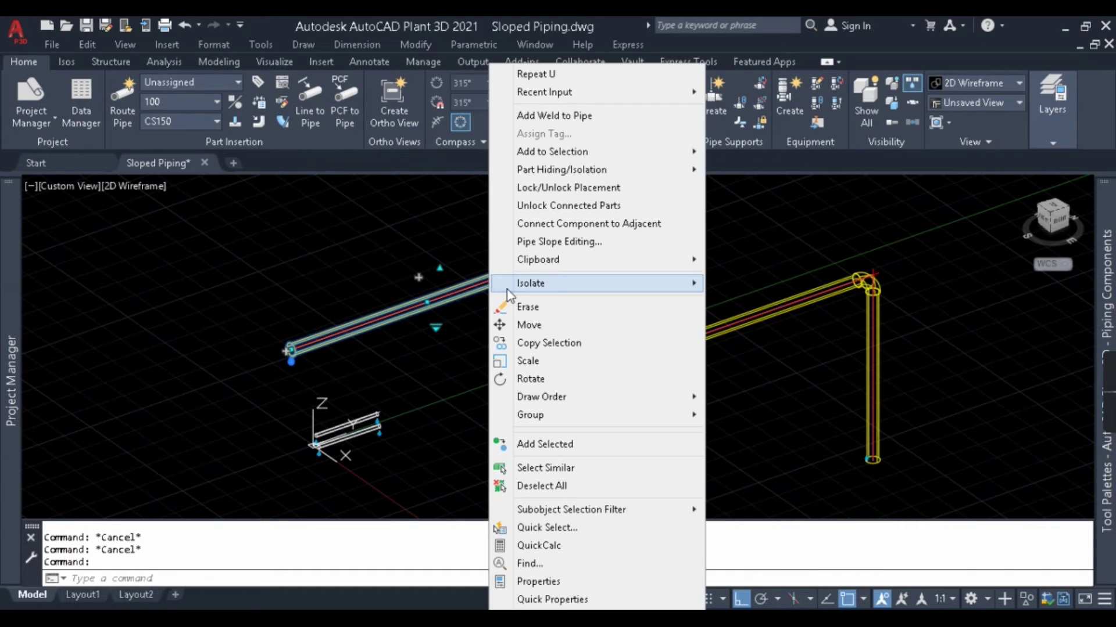
click(569, 242)
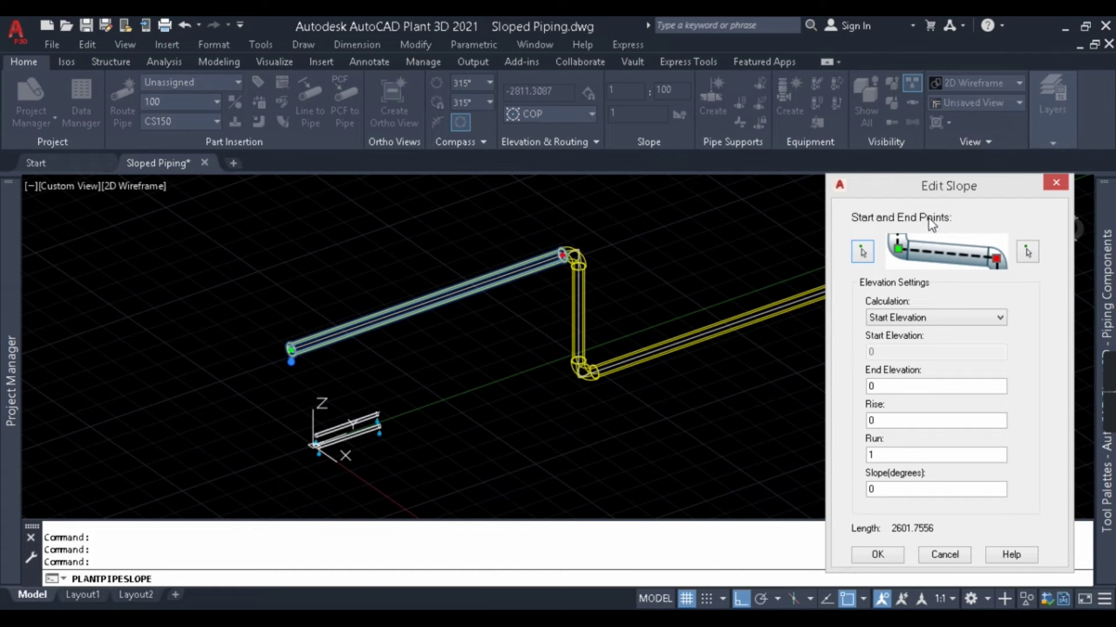
drag(904, 191, 784, 136)
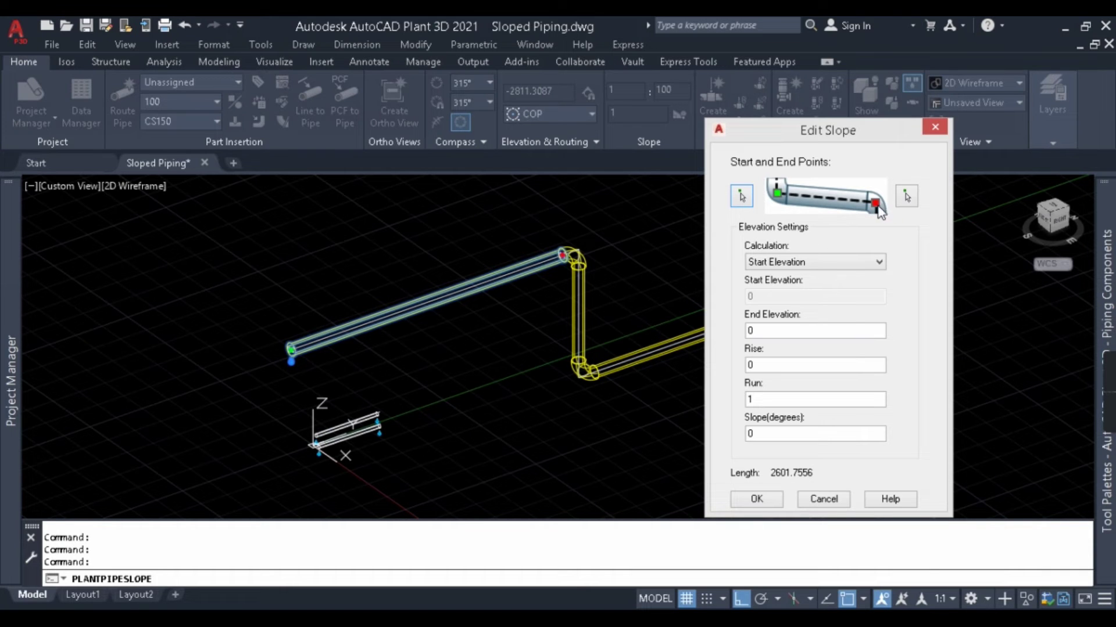
click(742, 196)
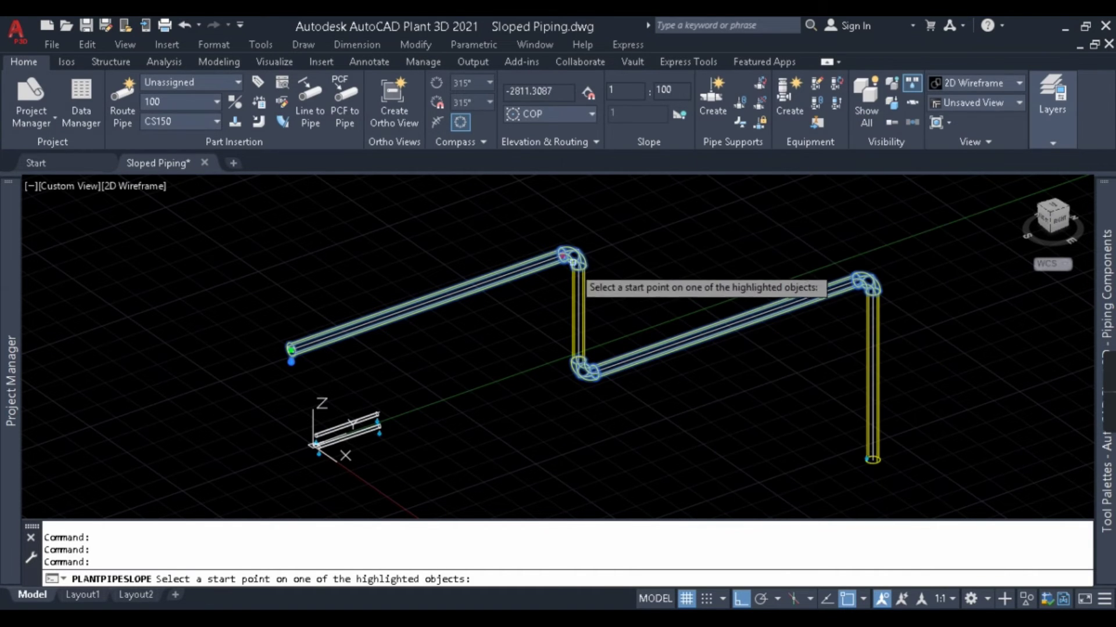
scroll(536, 259, up, 5)
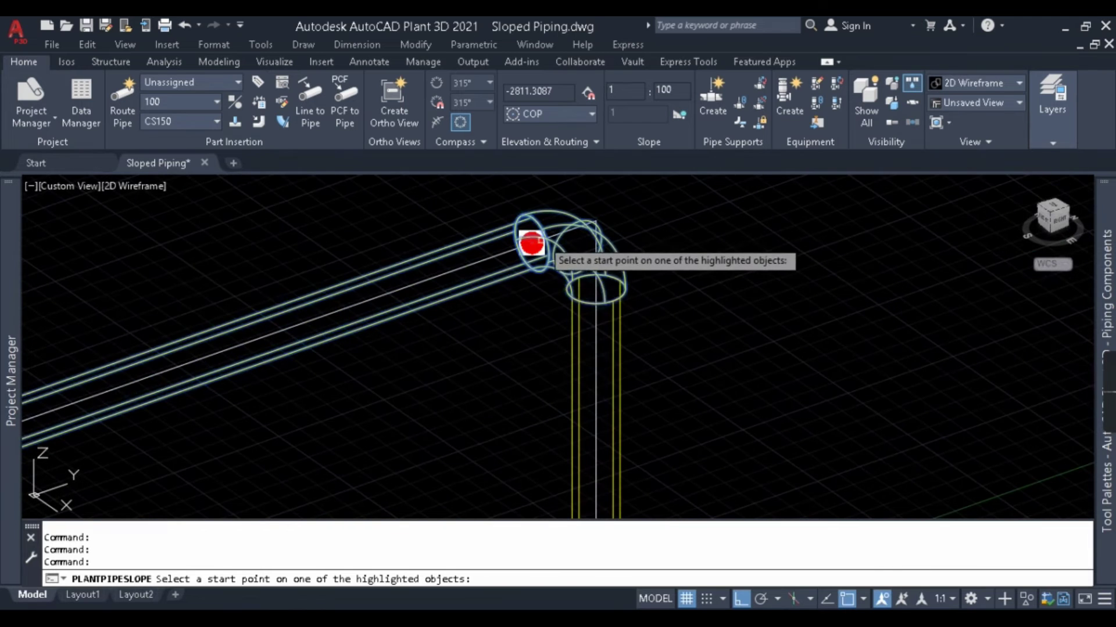
click(511, 275)
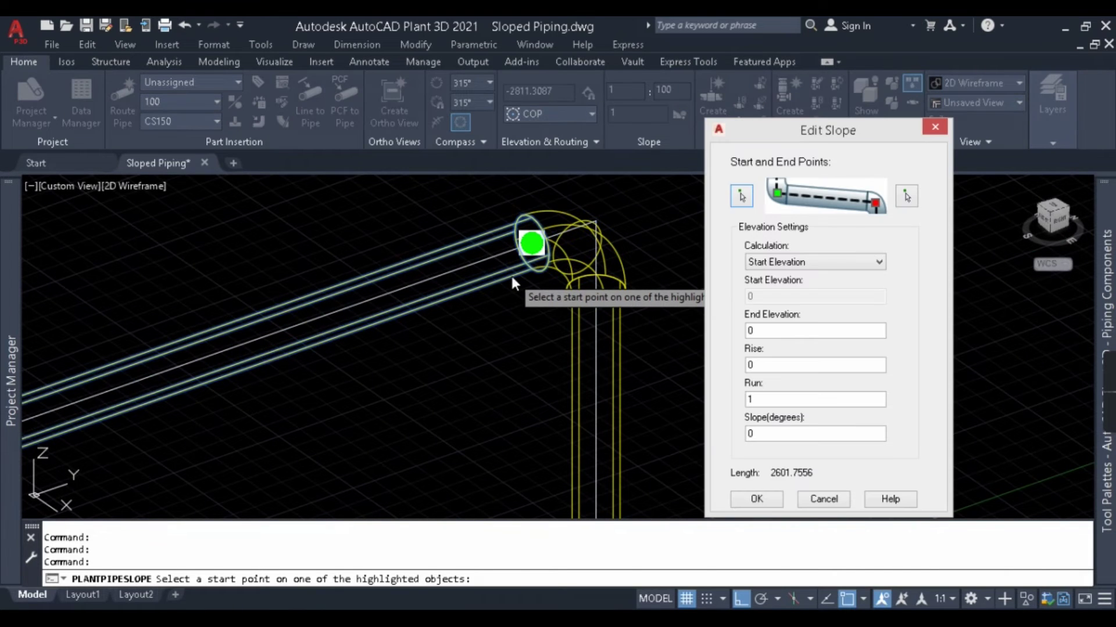
- Set the slope's end point at the open end of the upper horizontal pipe
click(906, 196)
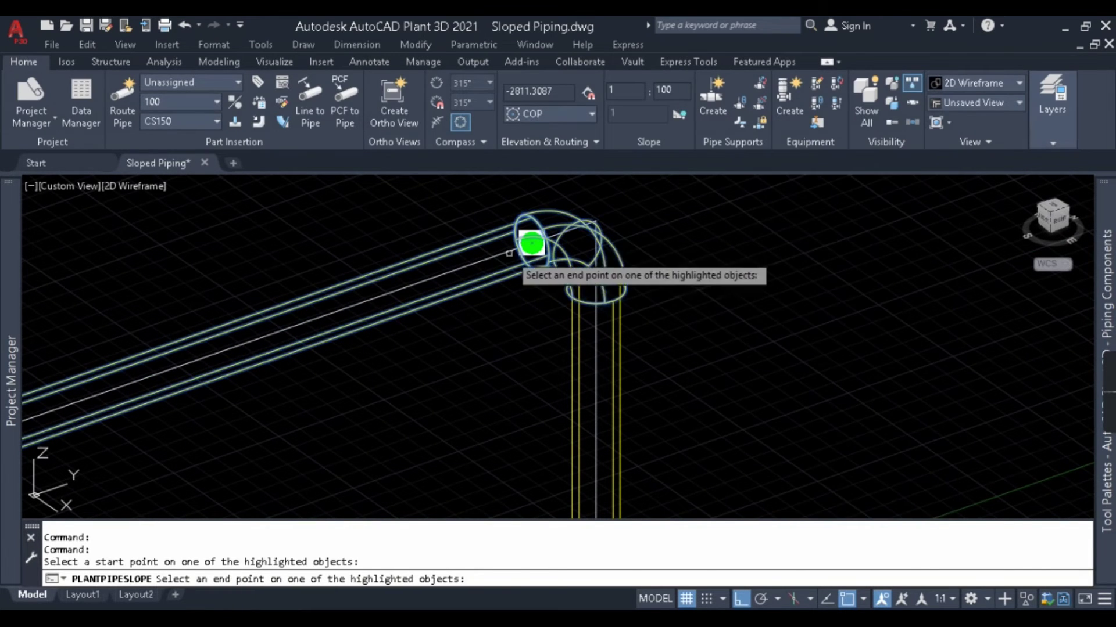
scroll(531, 262, down, 5)
scroll(405, 309, up, 3)
scroll(405, 309, up, 2)
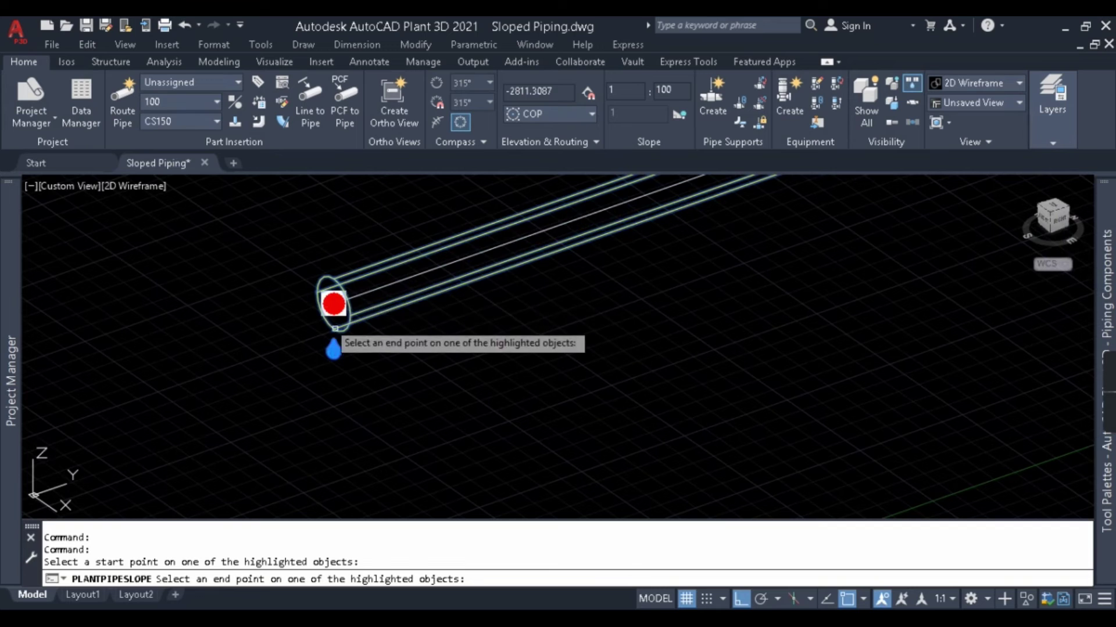
click(359, 315)
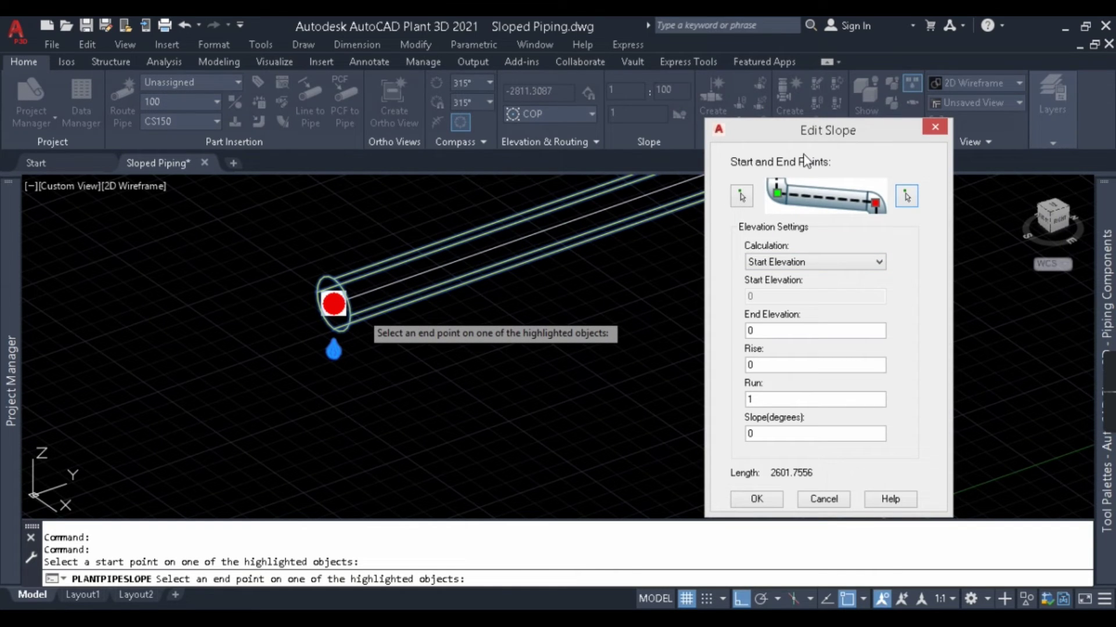
- Reassign the slope's start point to the open end of the upper horizontal pipe
click(746, 197)
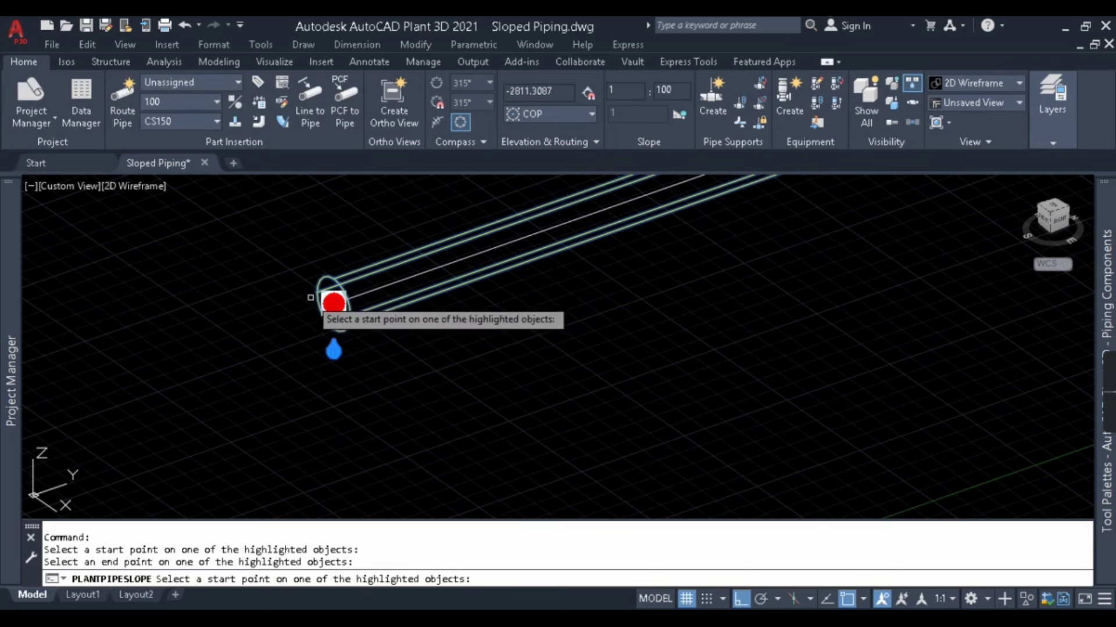
click(367, 309)
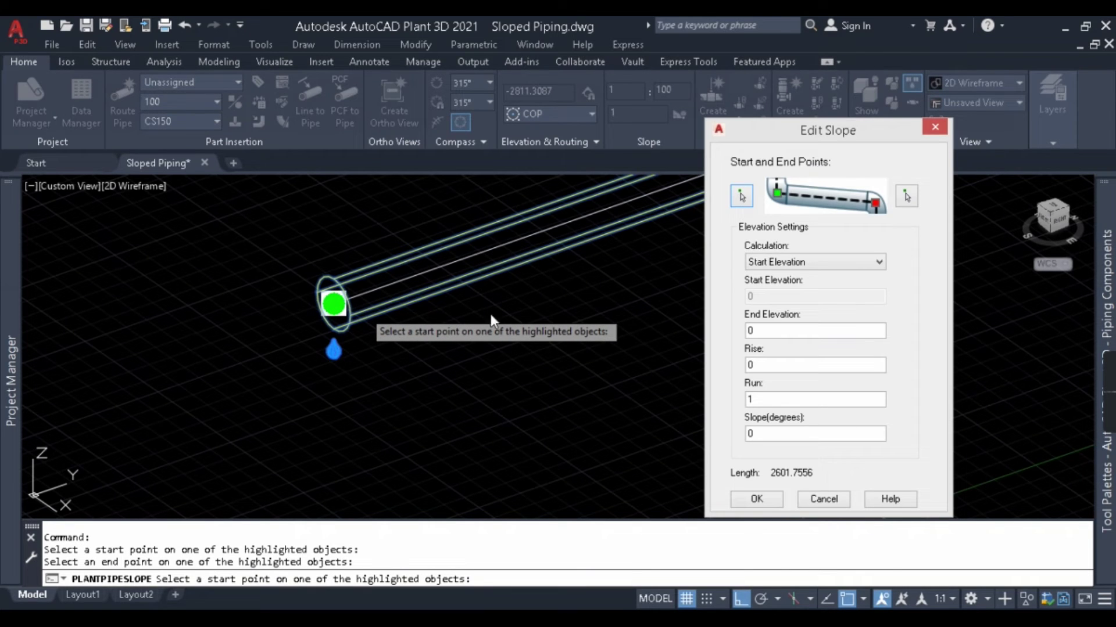
drag(781, 138, 816, 138)
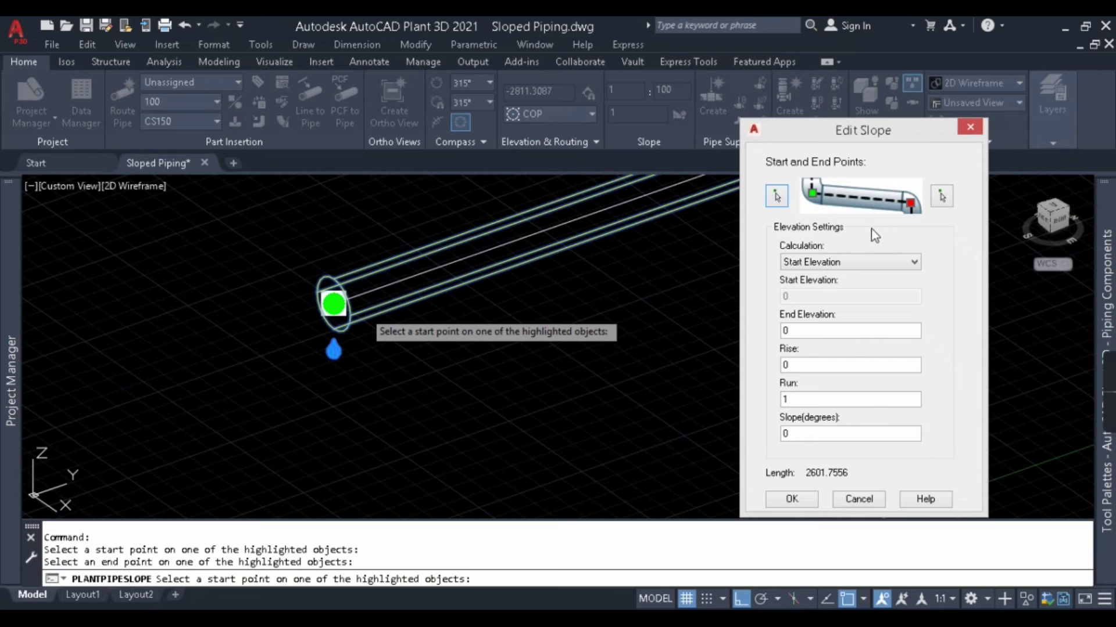
- Apply a slope with rise 1 and run 100 to the upper pipe using the Start Elevation calculation, and undo it
click(905, 263)
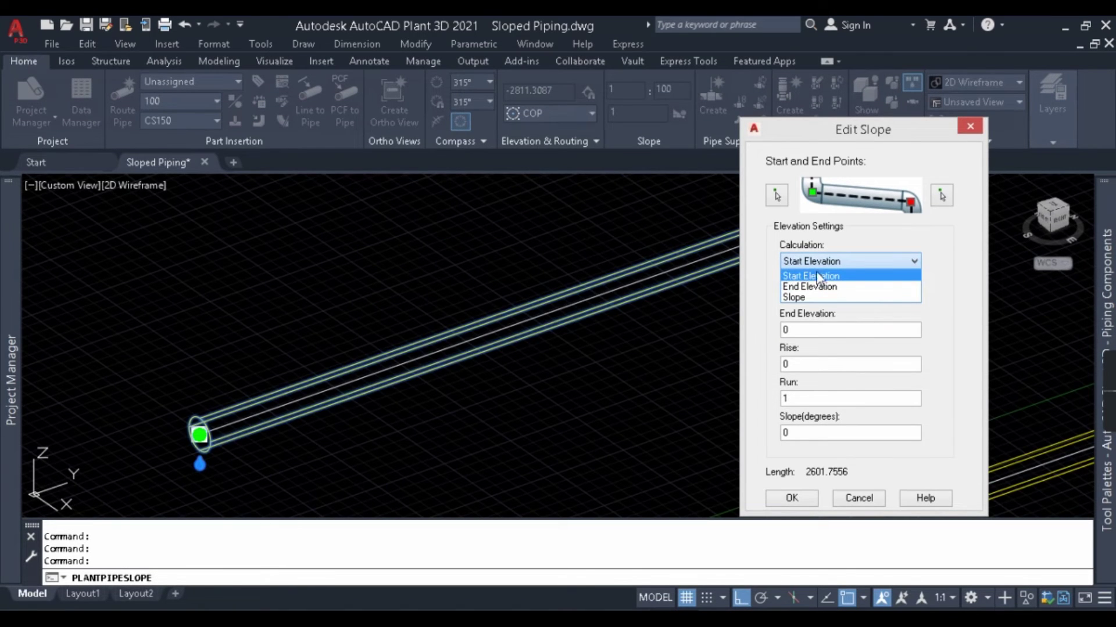
click(835, 255)
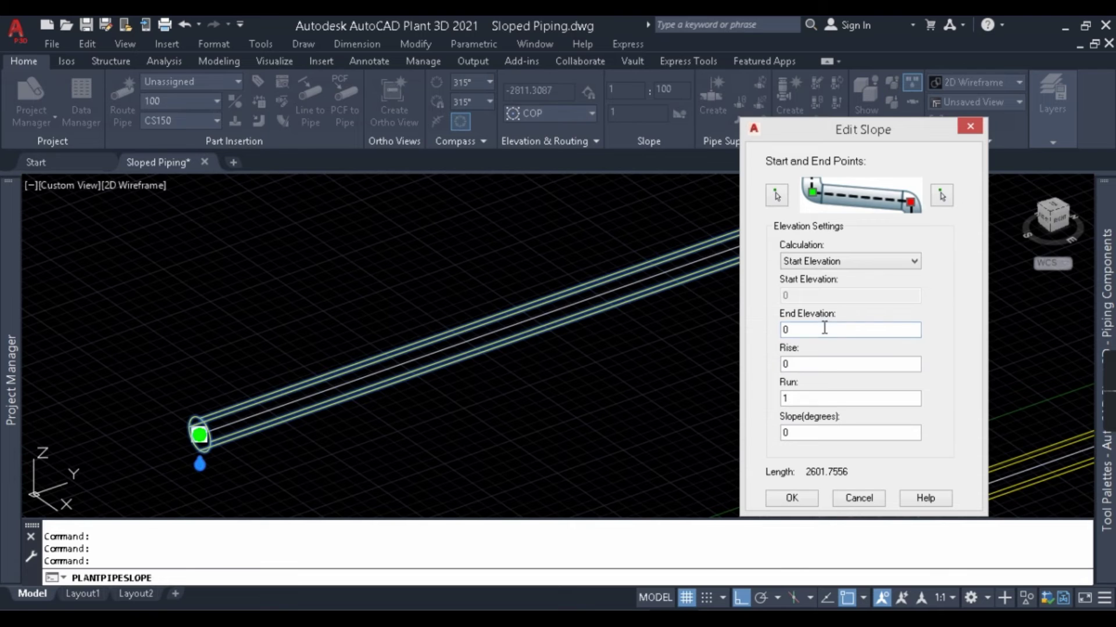
click(833, 364)
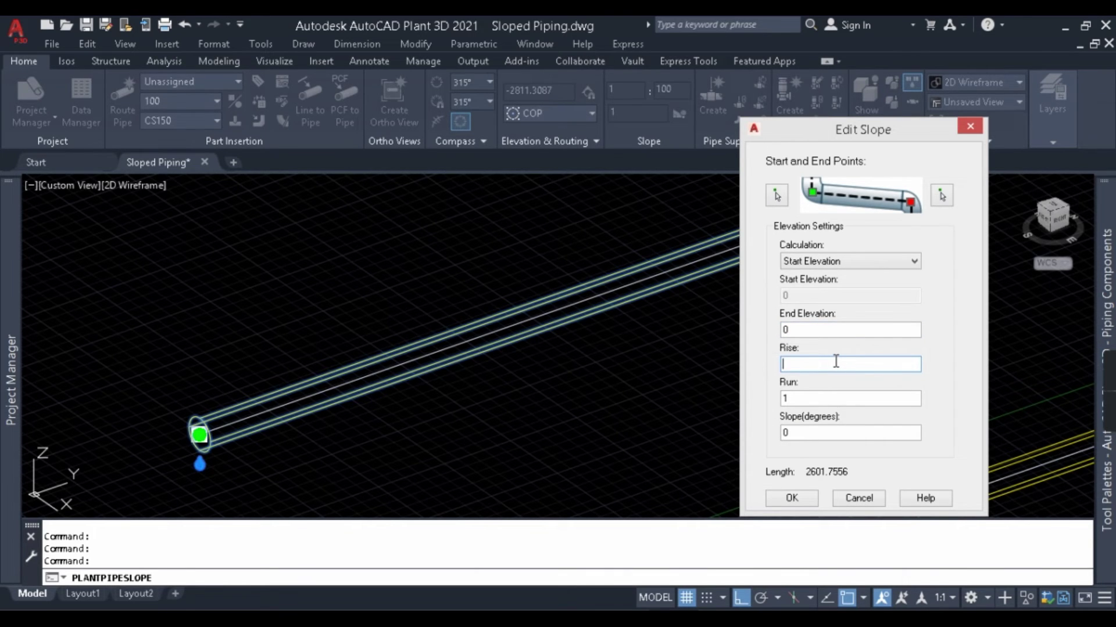
click(829, 398)
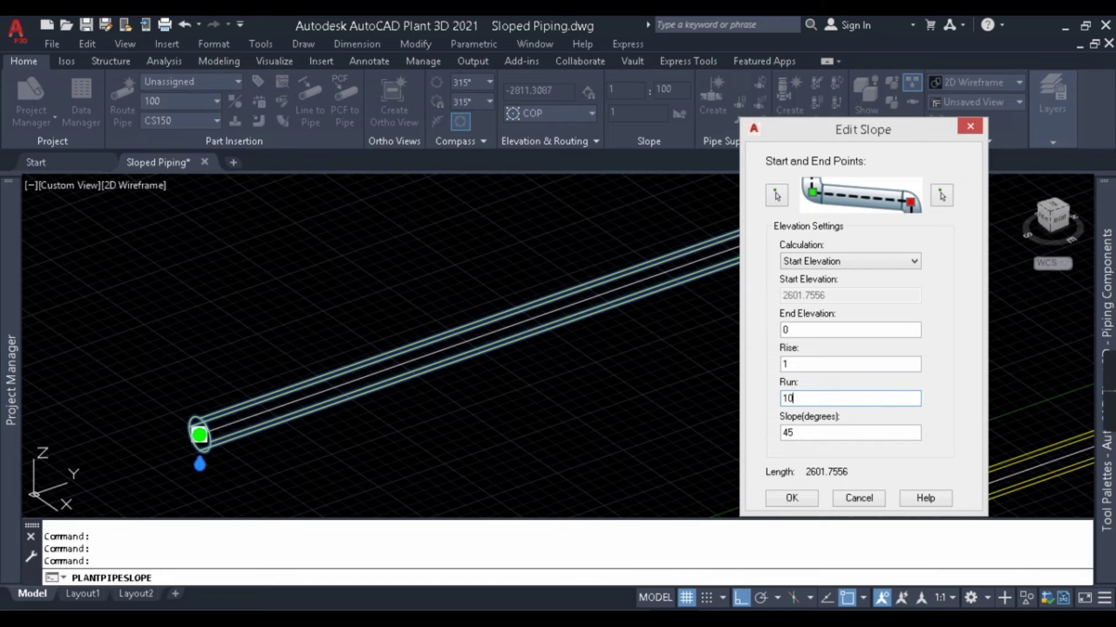
click(819, 431)
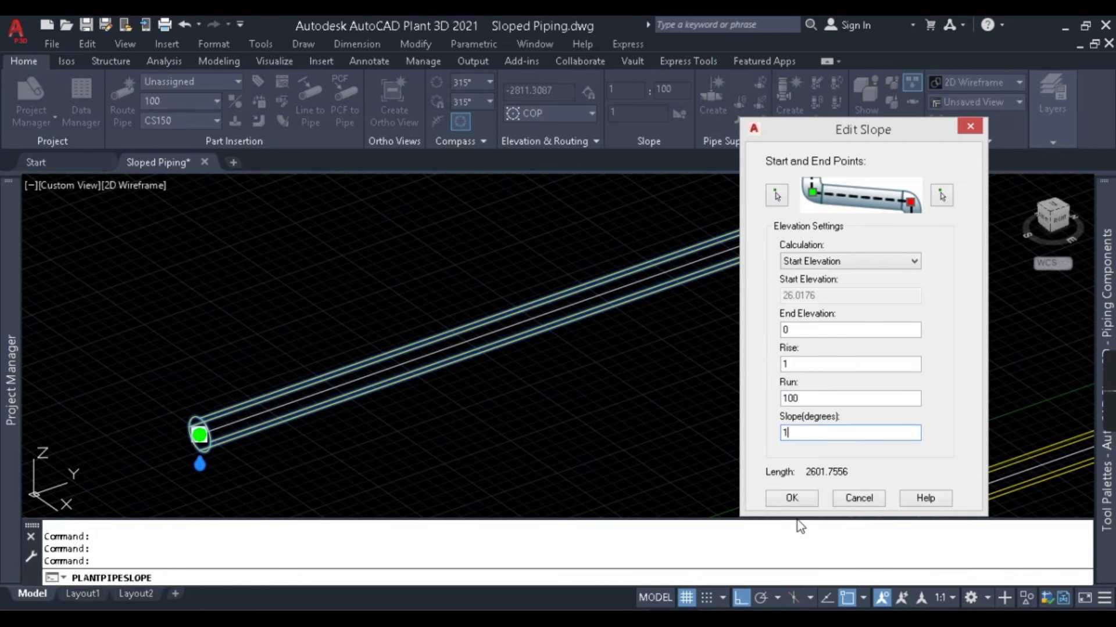
click(790, 498)
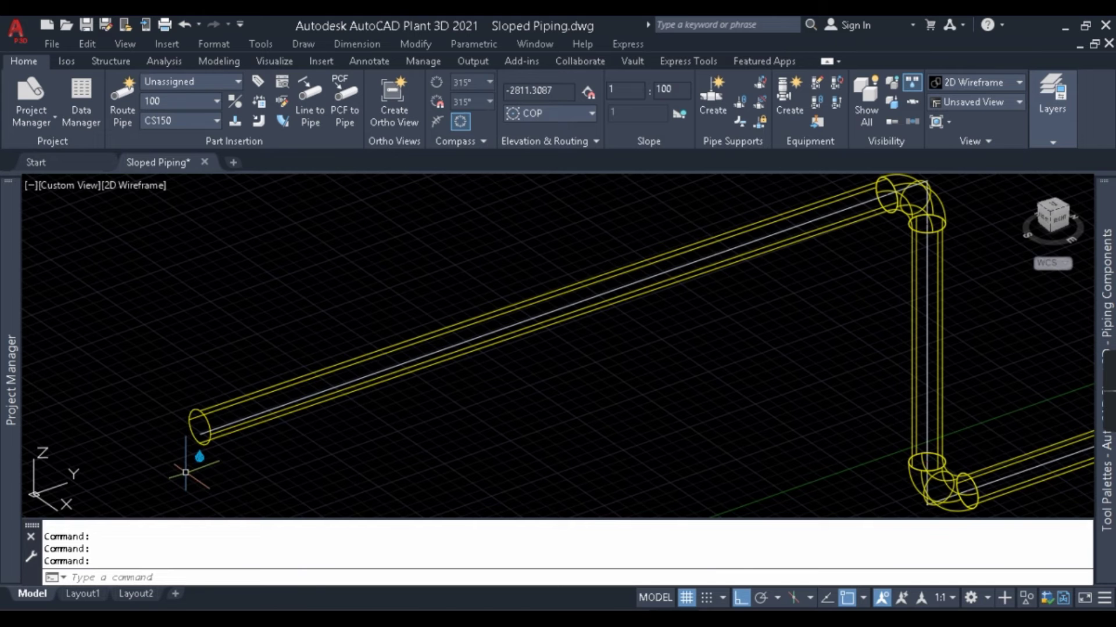
scroll(223, 351, down, 2)
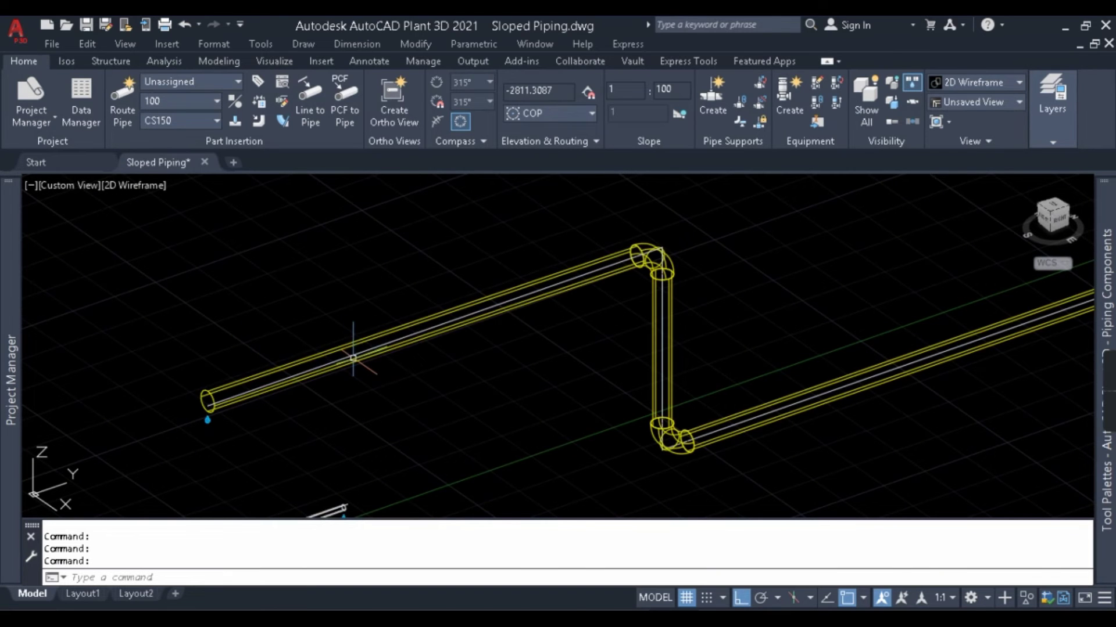
key(ctrl+z)
key(ctrl+z)
- Reopen Pipe Slope Editing for the upper horizontal pipe and set the calculation to End Elevation
click(580, 315)
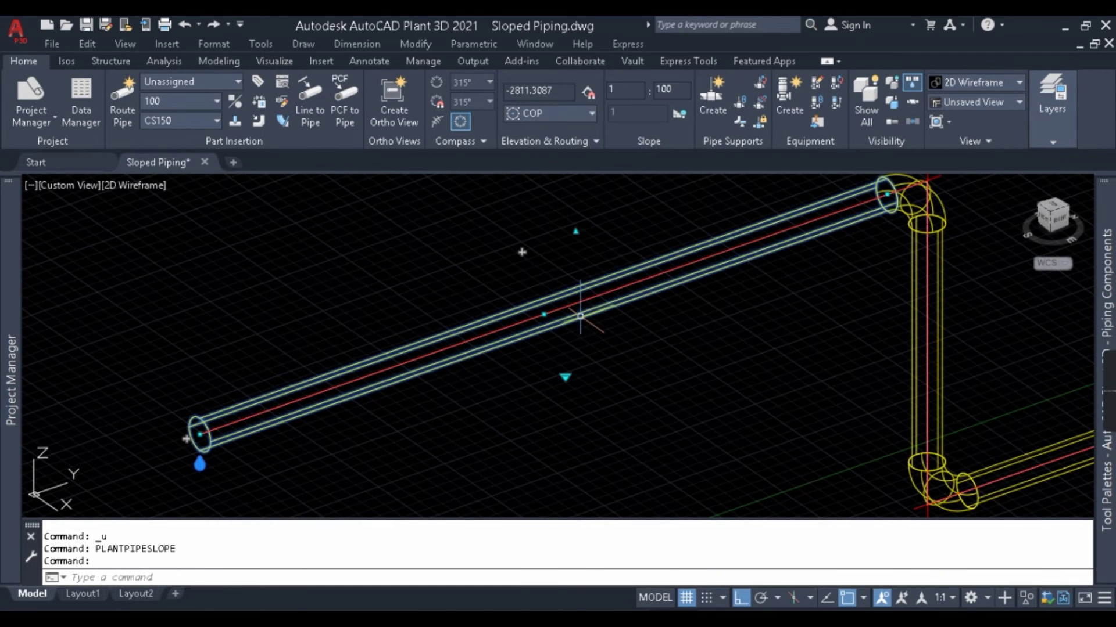
right_click(580, 315)
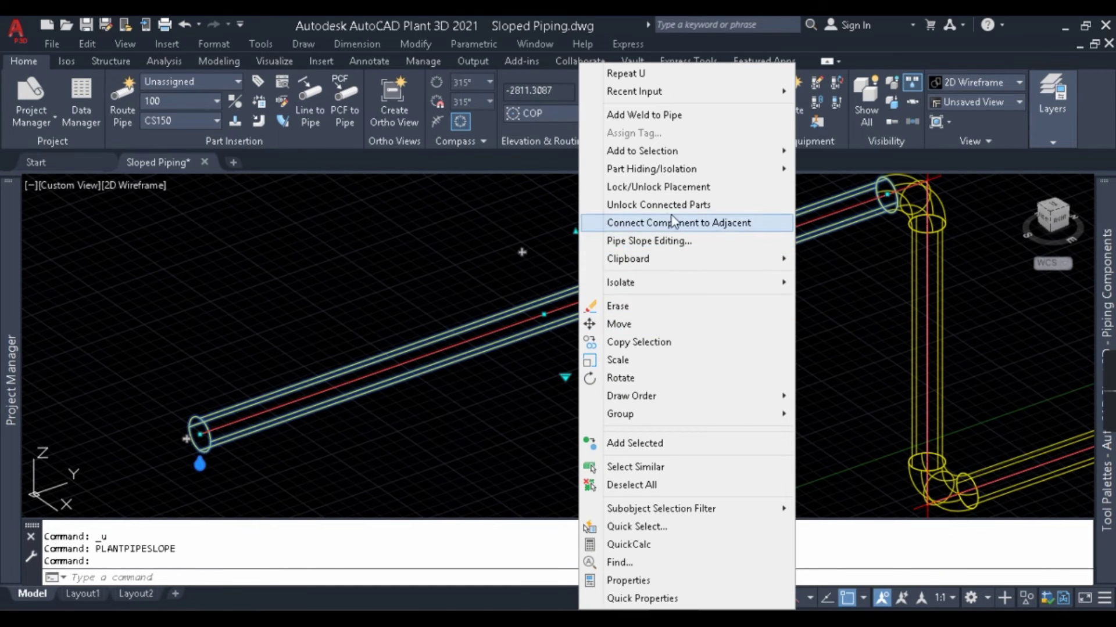
click(679, 241)
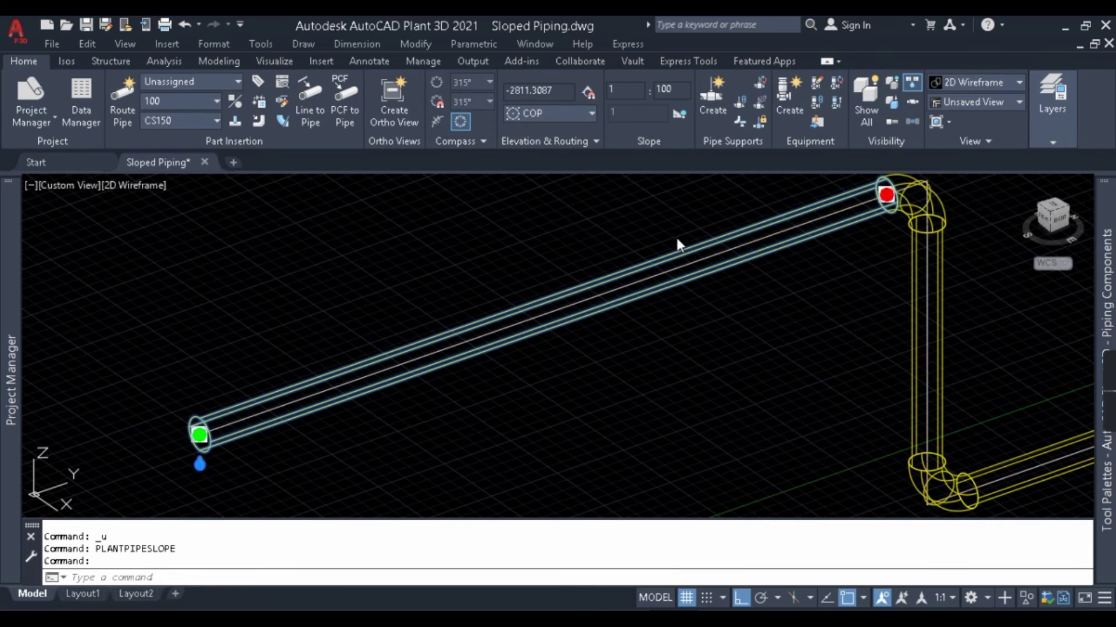
drag(906, 136, 523, 101)
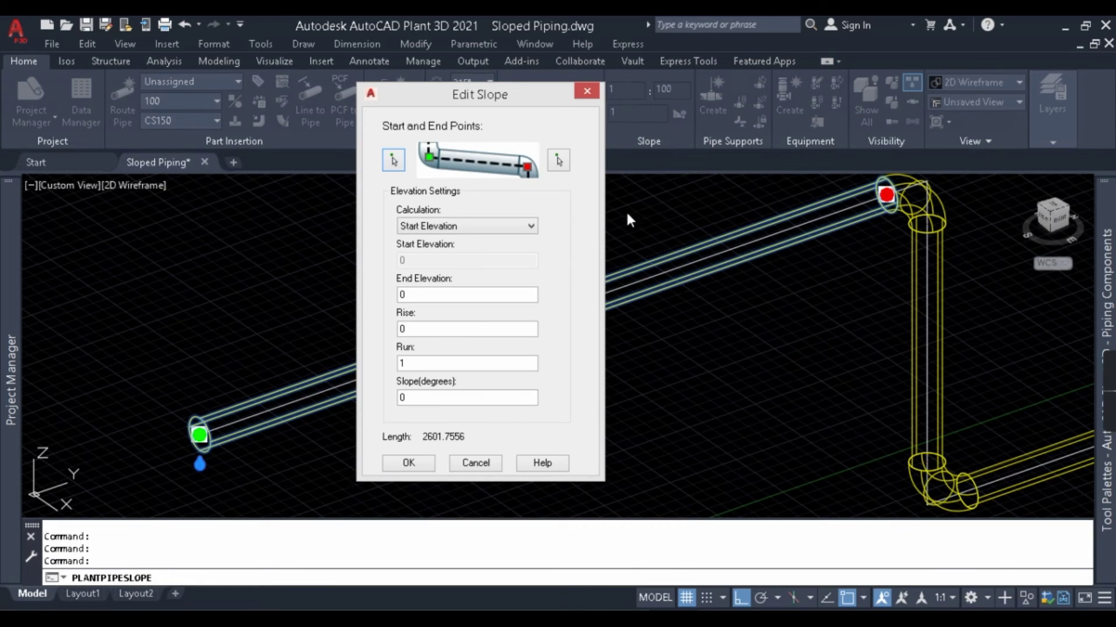
click(458, 228)
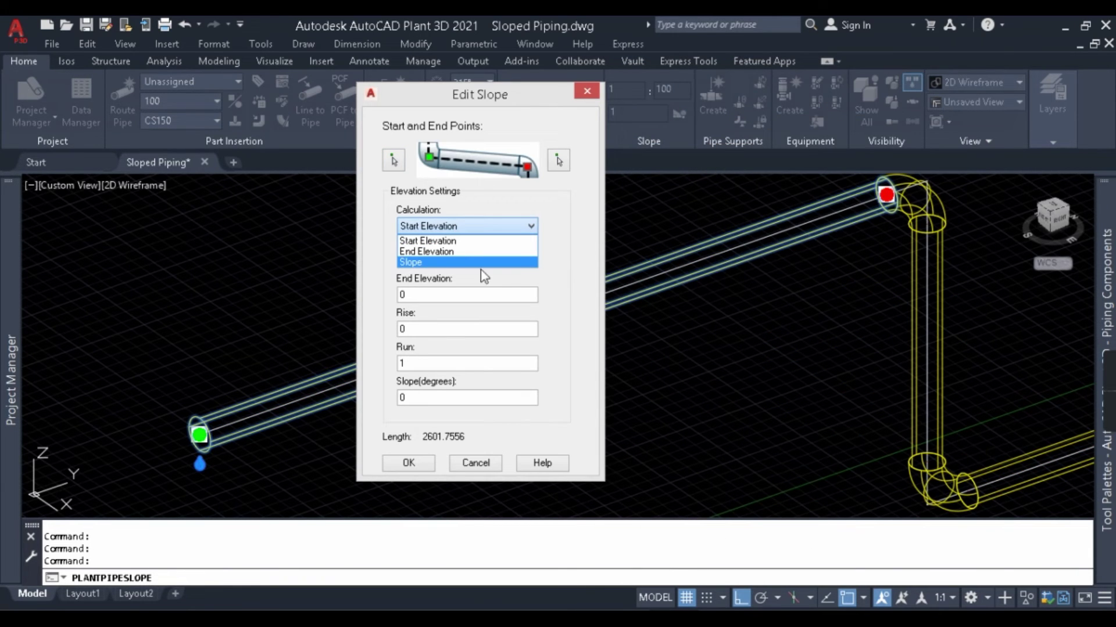
click(451, 251)
- Set the slope's rise to 1 and run to 100, and apply it even though it exceeds the project's slope angles
drag(427, 329, 349, 326)
text(1)
click(432, 364)
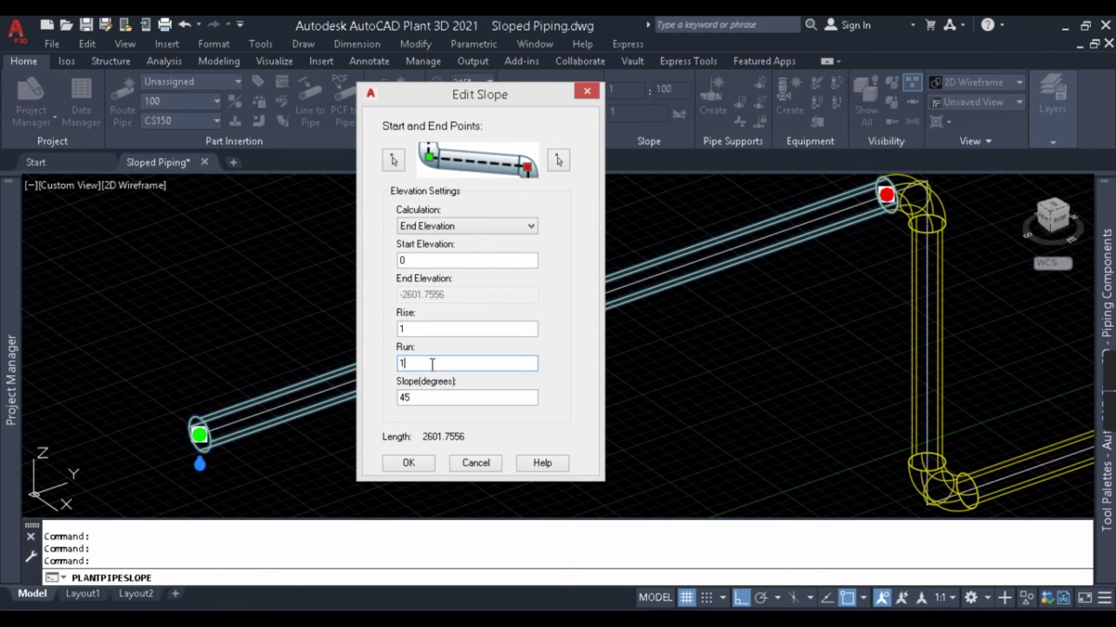
click(453, 331)
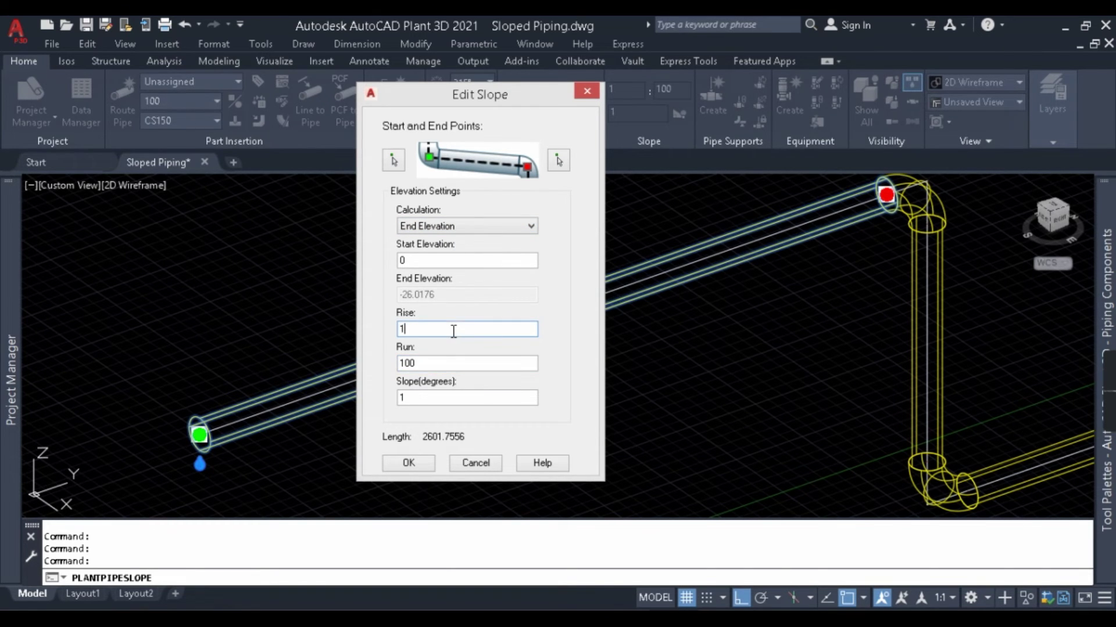
click(408, 462)
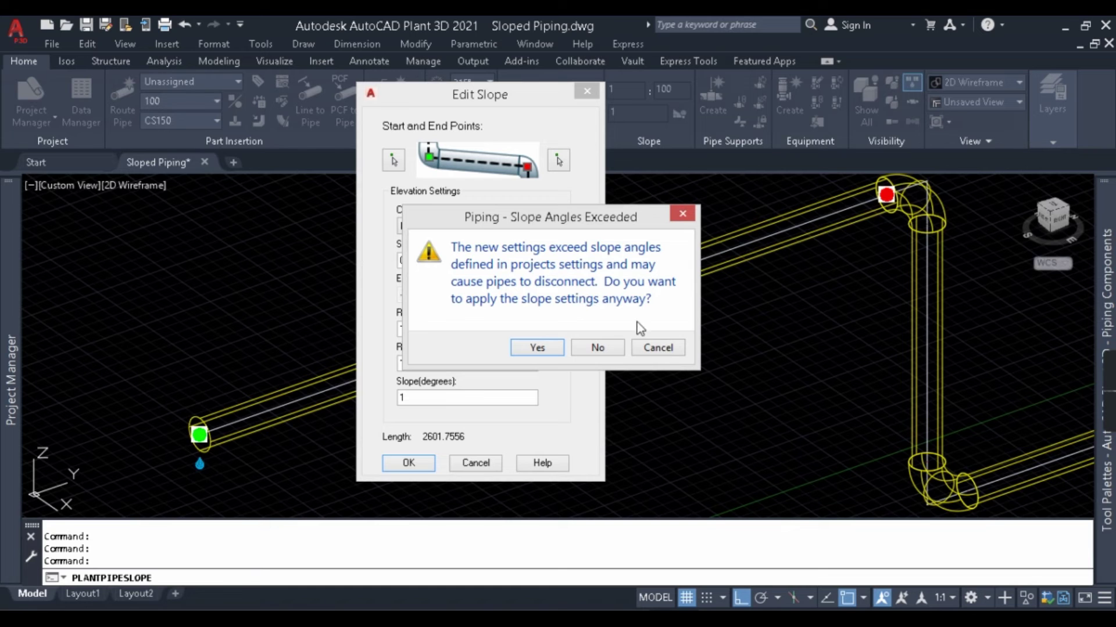
click(537, 348)
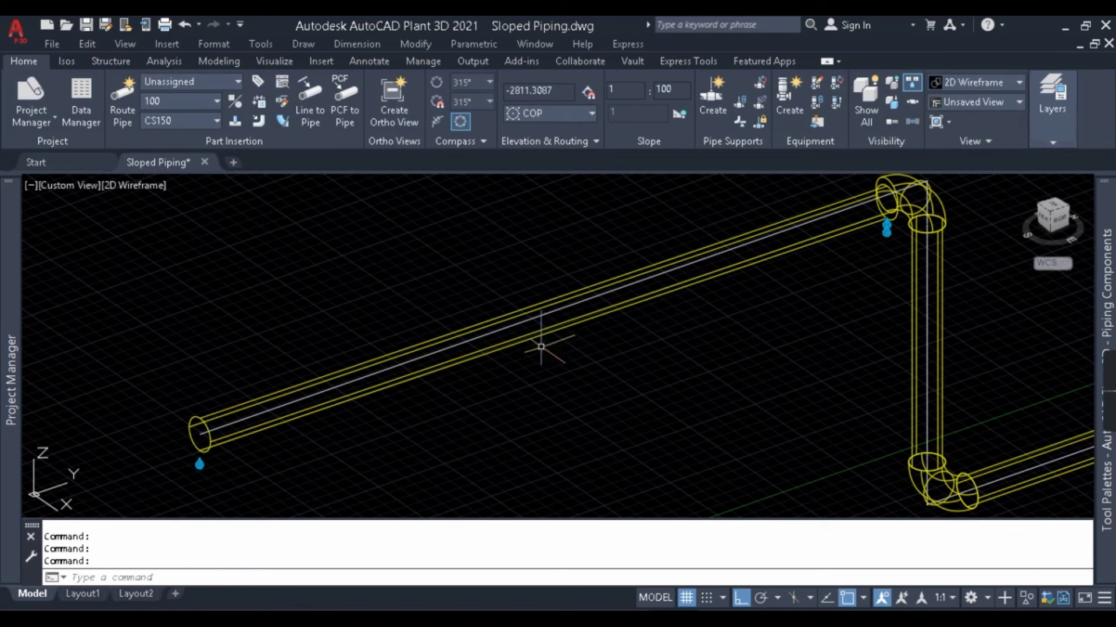
- Inspect the sloped upper pipe and its connection to the elbow, selecting the pipe to check it and clearing the selection
click(884, 218)
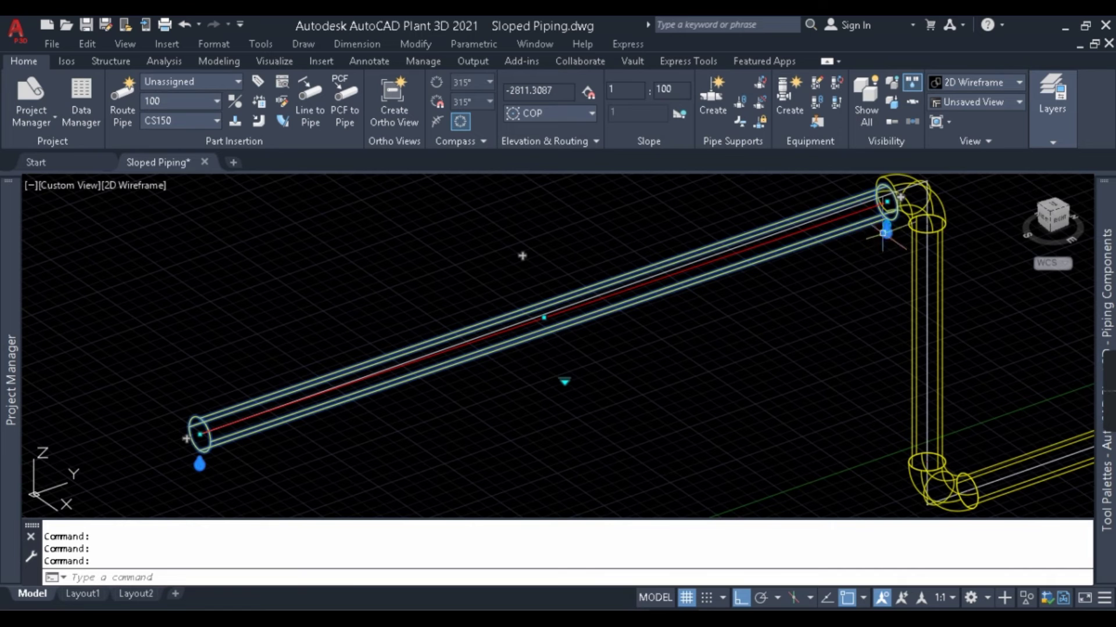
key(Escape)
middle_drag(877, 243, 798, 269)
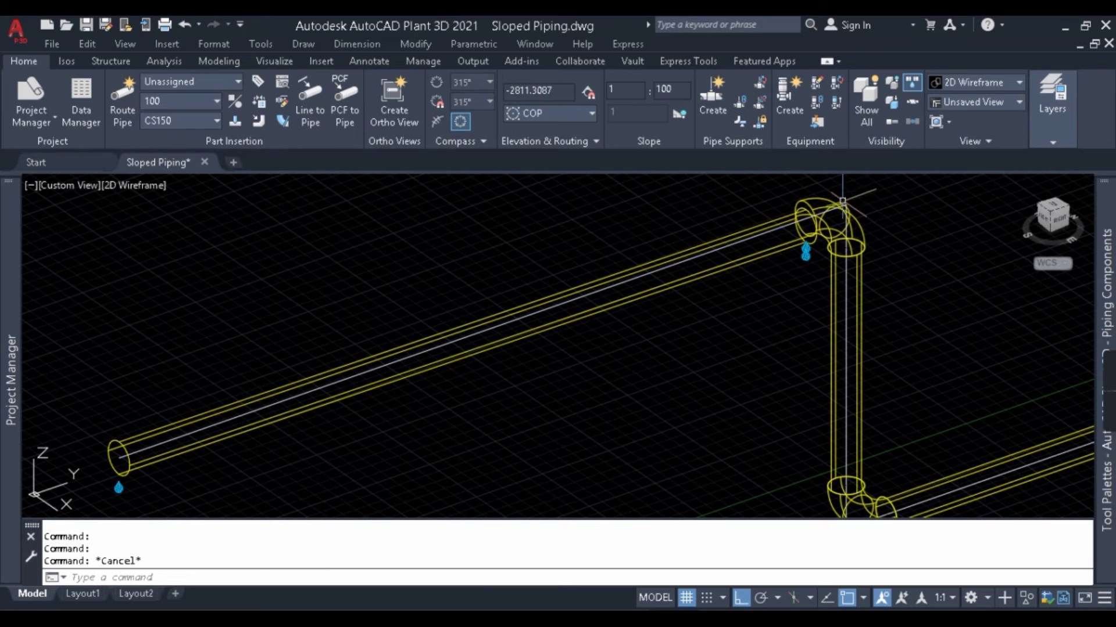
click(744, 263)
key(Escape)
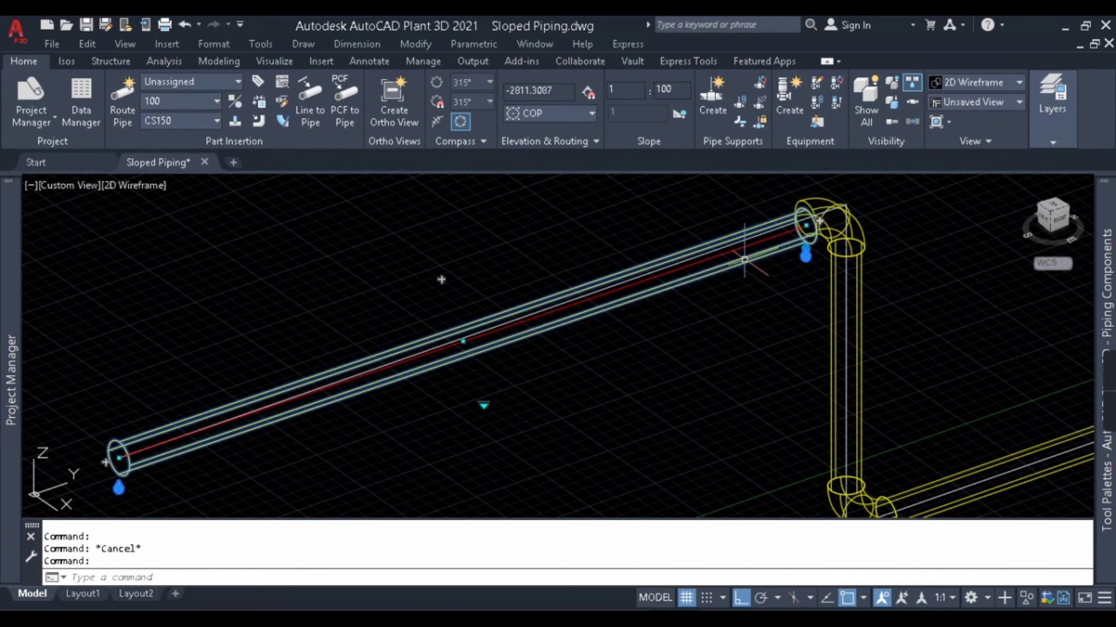
- Reopen Pipe Slope Editing for the upper pipe, cancel it, and undo the pipe's last slope change
right_click(744, 263)
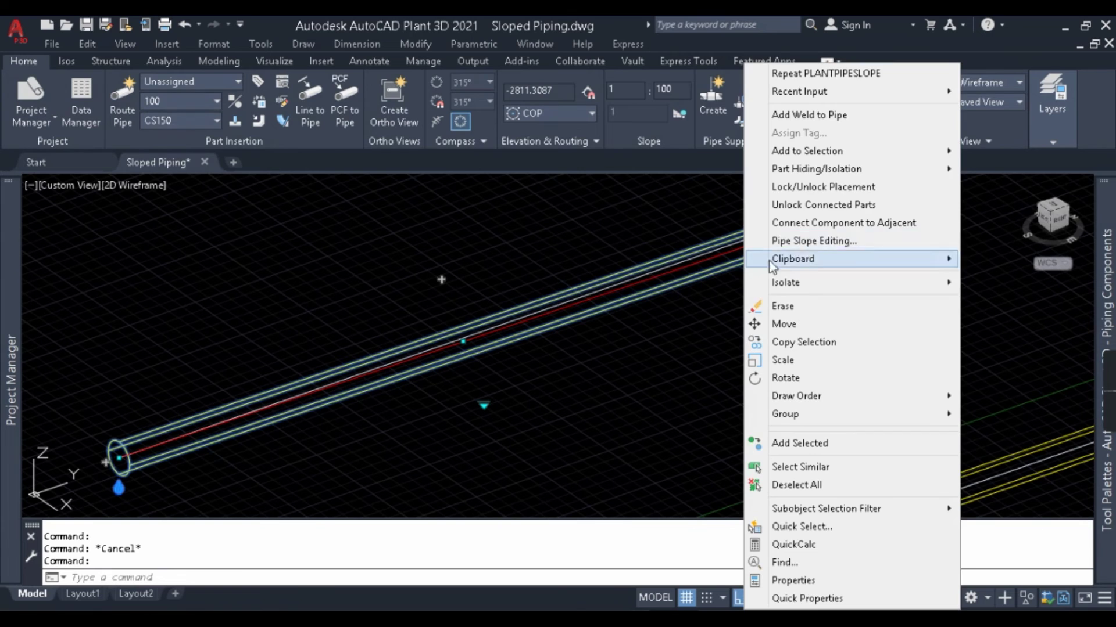
click(814, 242)
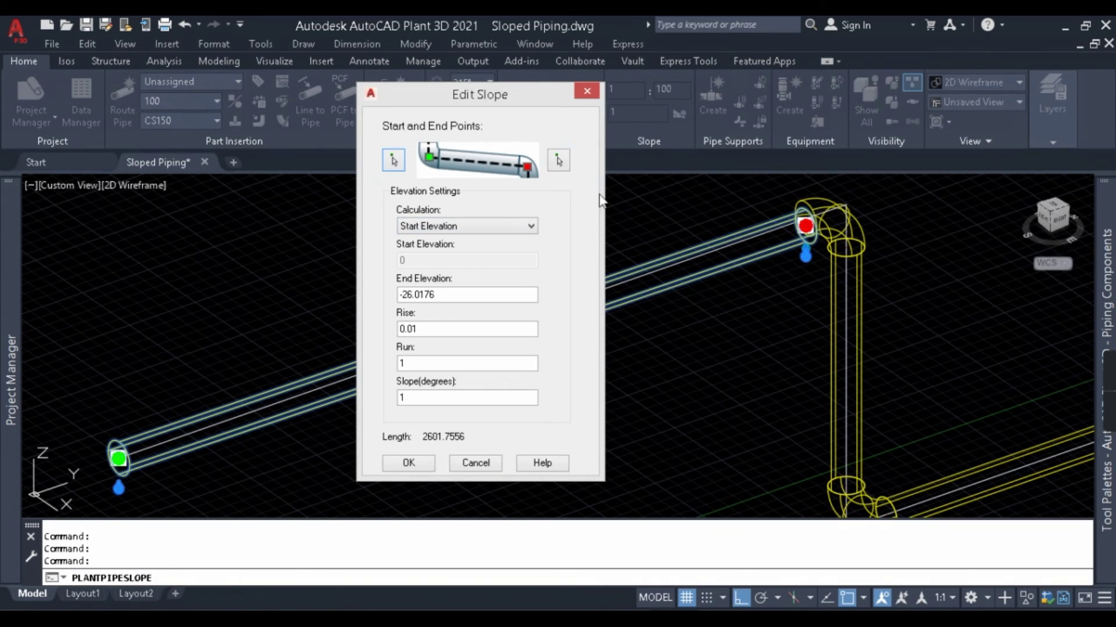
key(Escape)
key(ctrl+z)
middle_drag(722, 311, 732, 305)
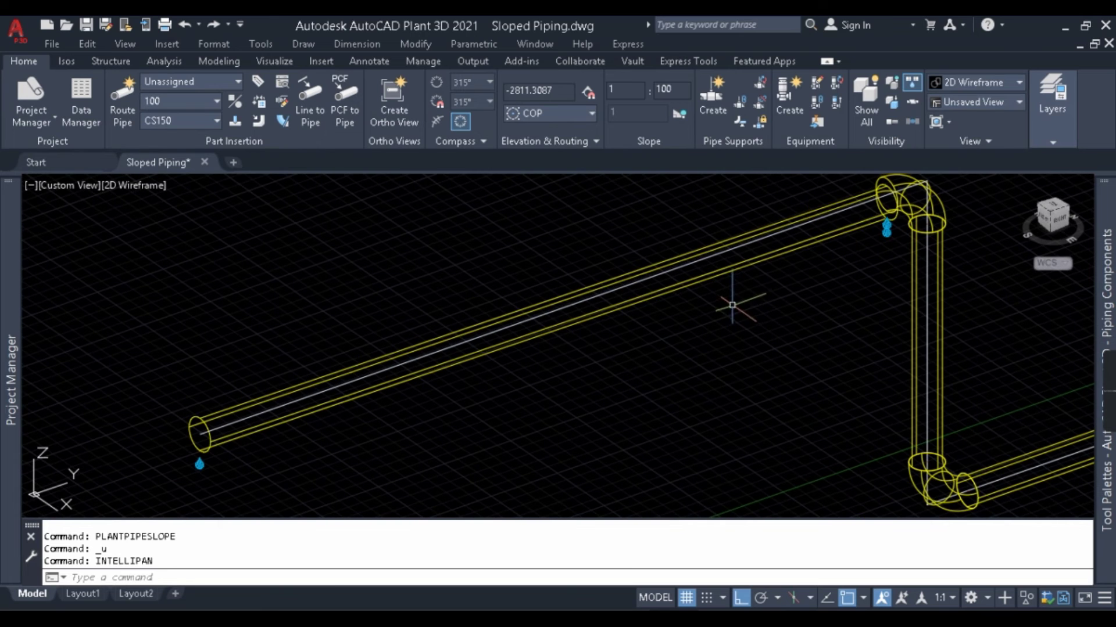
- Open Pipe Slope Editing for the level upper pipe and switch the calculation to Slope to examine its start and end elevation settings
click(749, 249)
right_click(760, 256)
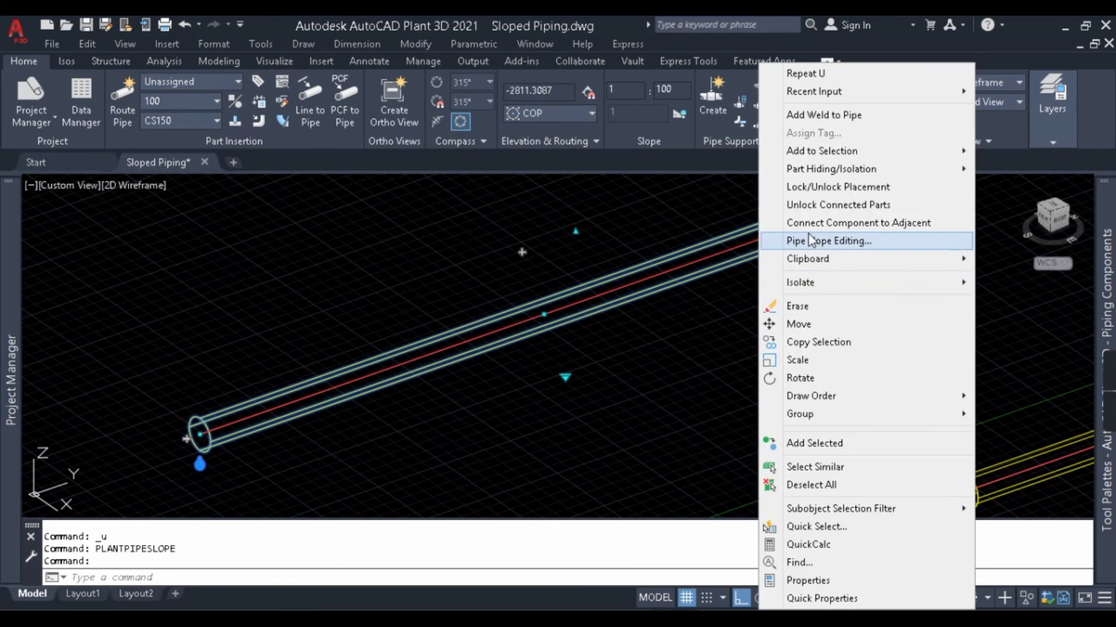
click(823, 243)
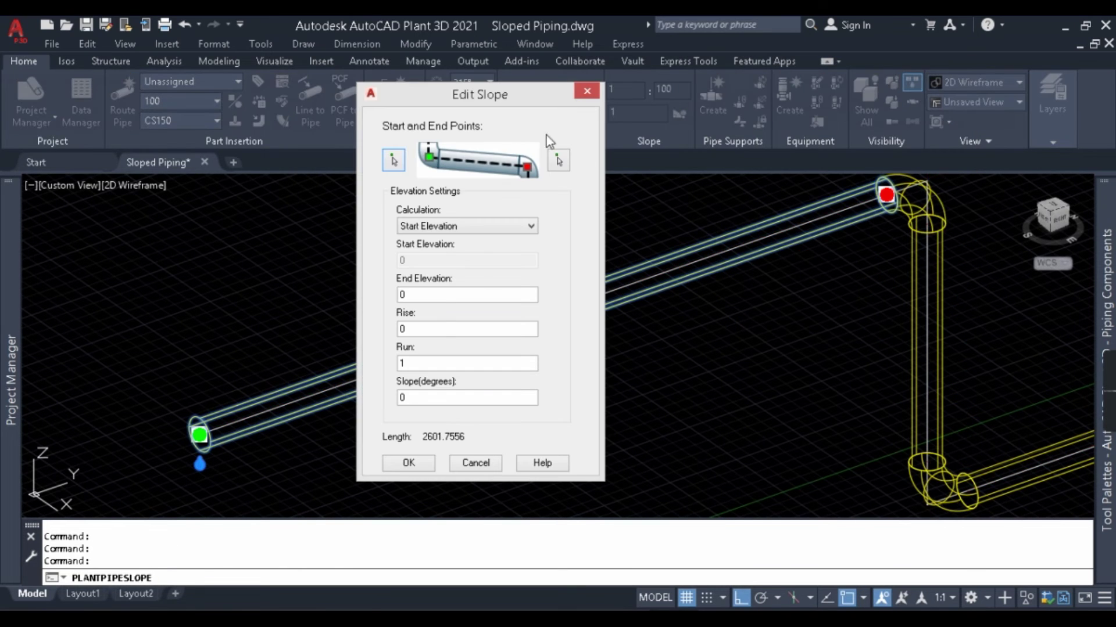
drag(504, 99, 678, 94)
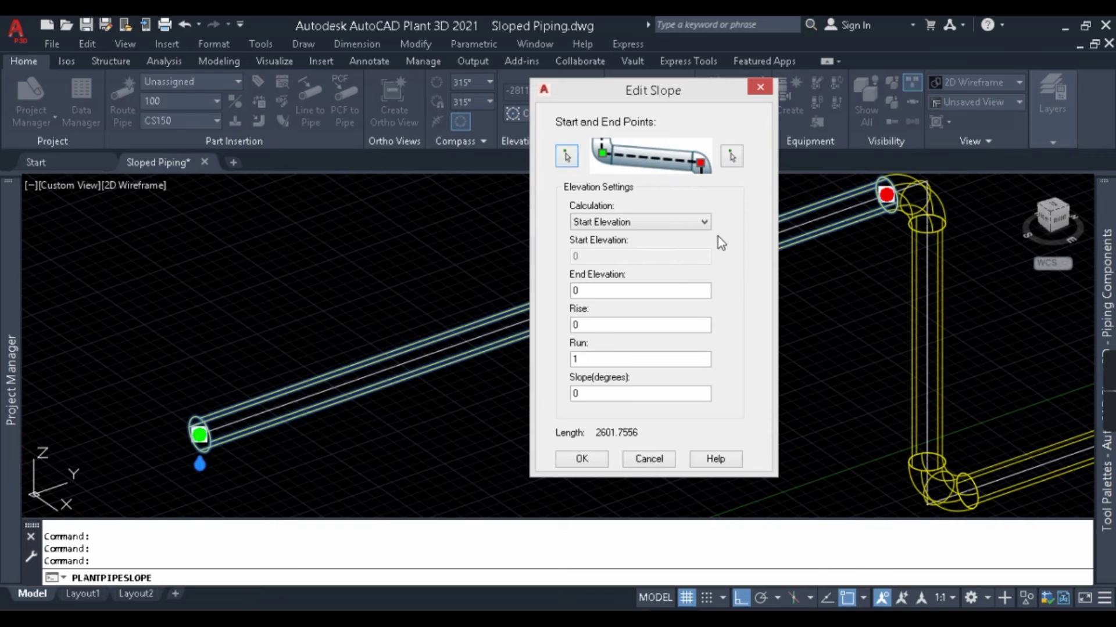
click(641, 227)
click(610, 259)
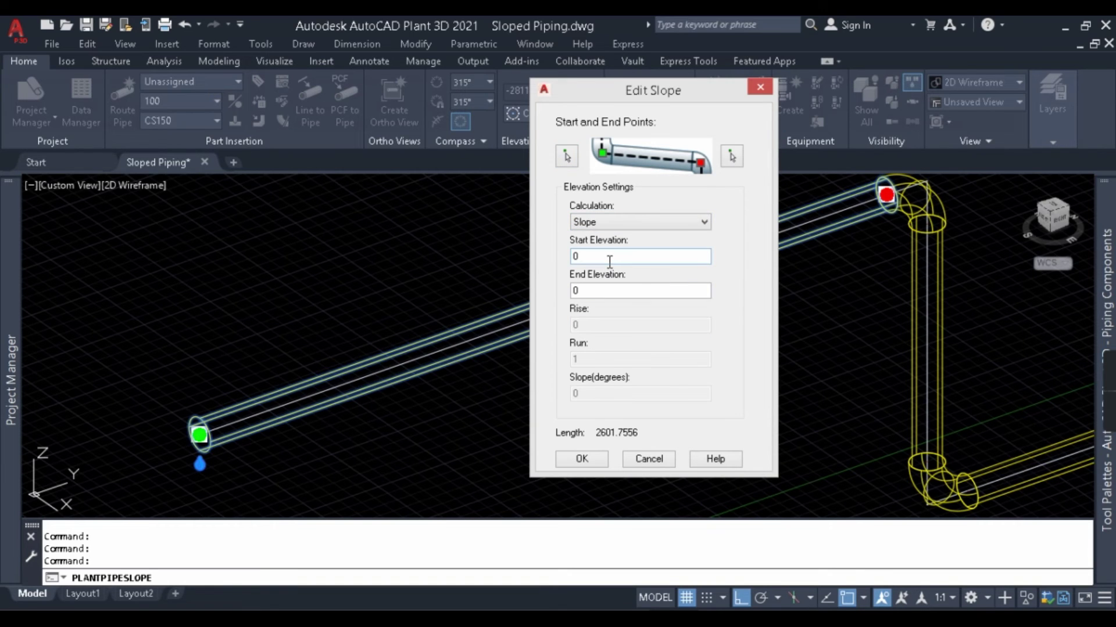
click(616, 260)
drag(597, 292, 569, 291)
- Set the calculation back to Start Elevation and apply a slope with rise 1 and run 100 to the upper pipe
click(630, 221)
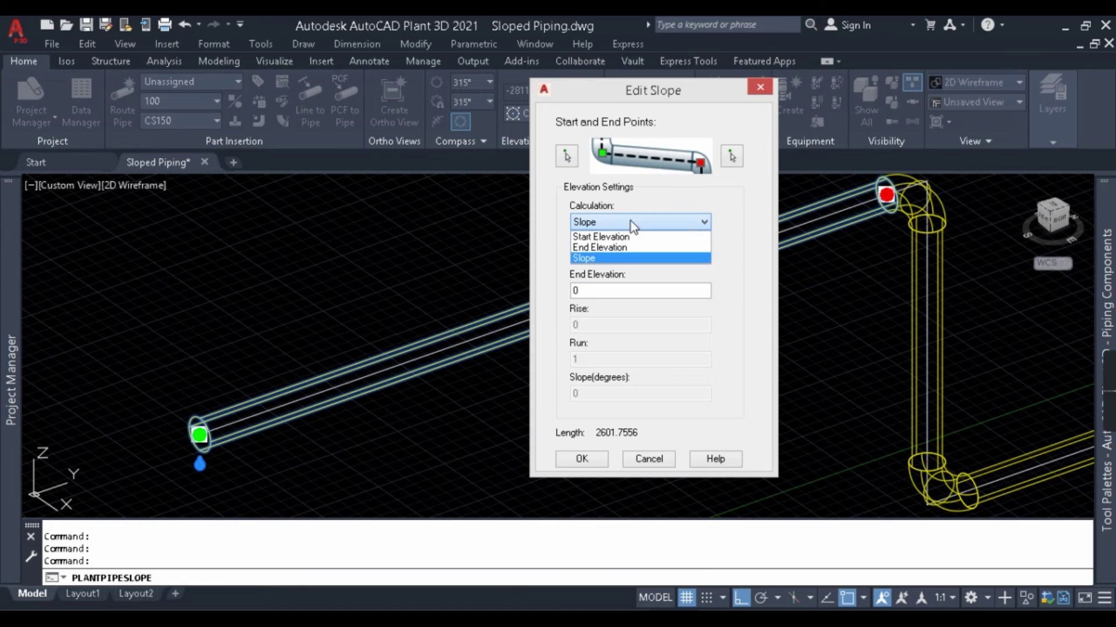
click(586, 237)
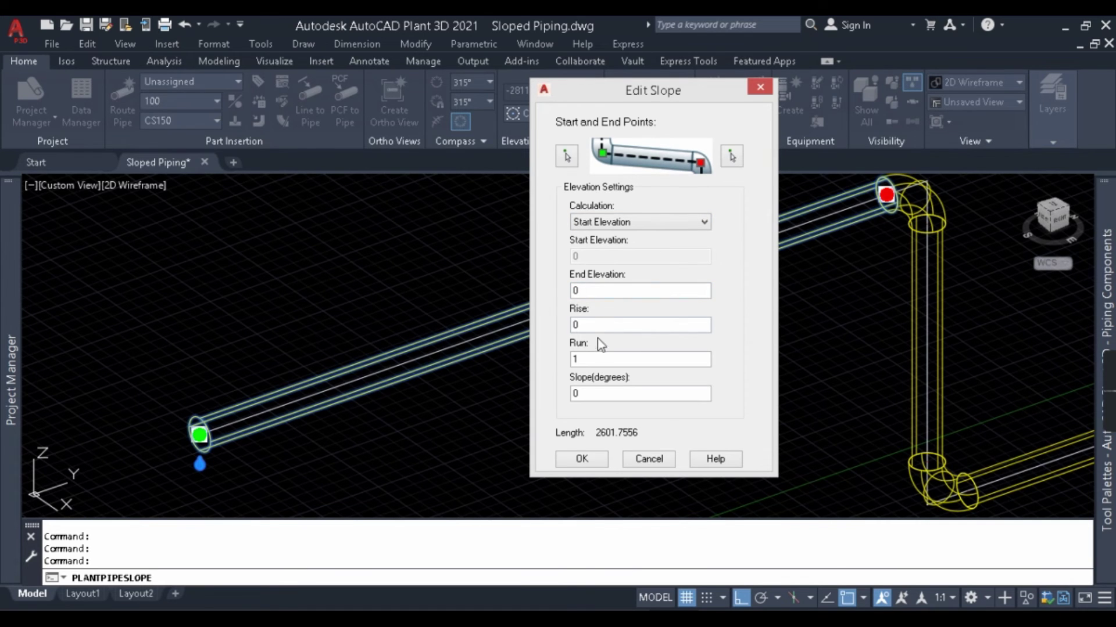
text(1)
click(601, 360)
click(640, 324)
click(581, 459)
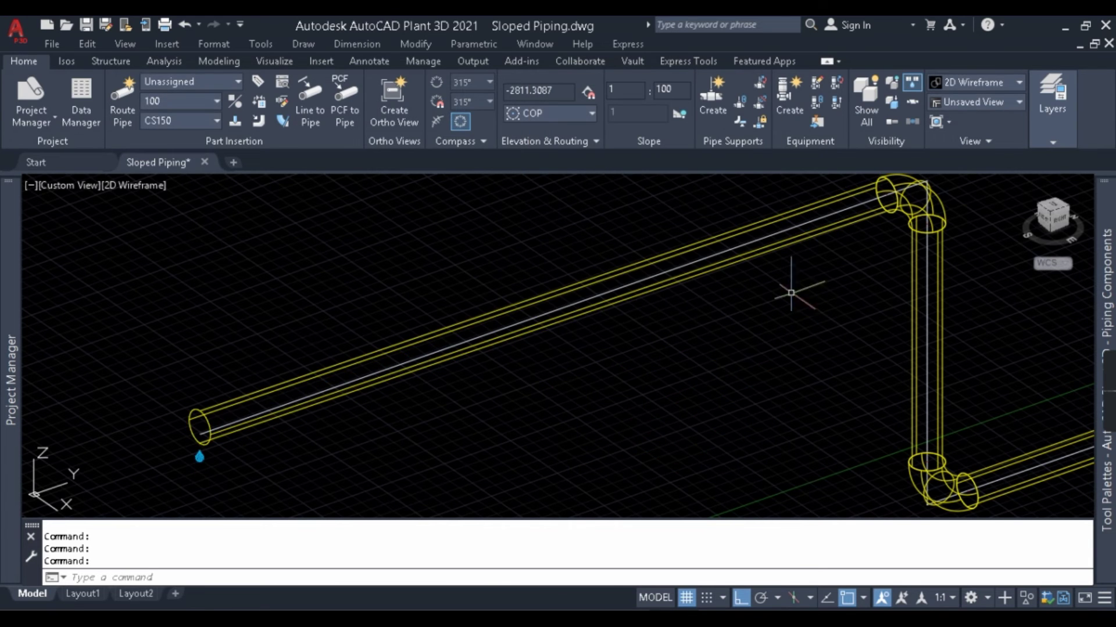
- Inspect the upper pipe's slope and its elbow connection from the Right view, and return to an angled 3D view
scroll(606, 317, down, 2)
click(637, 284)
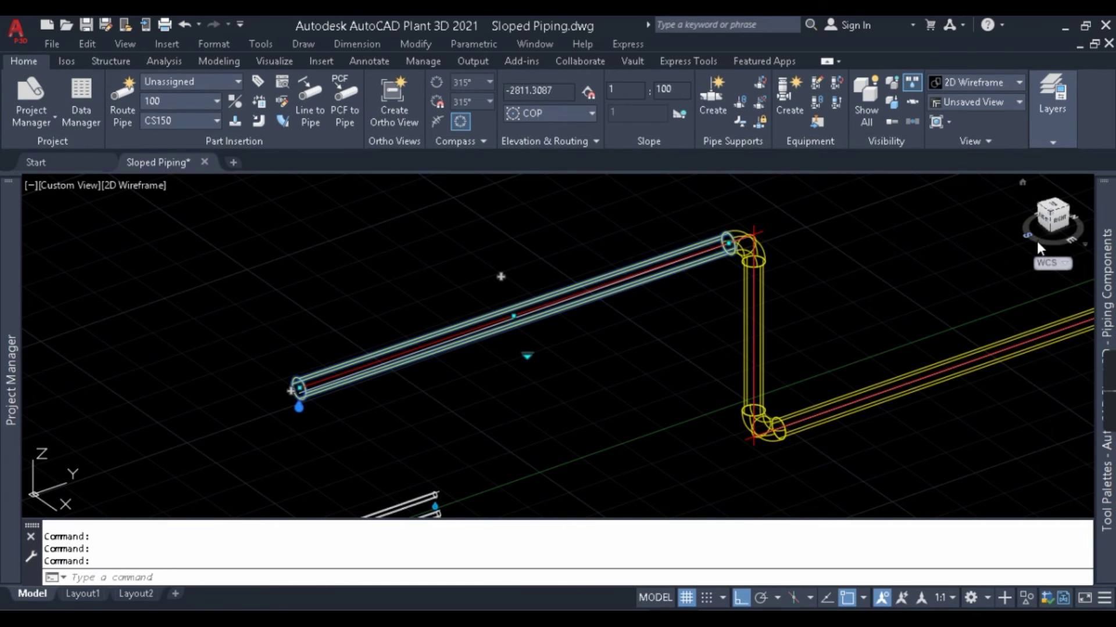
click(1055, 230)
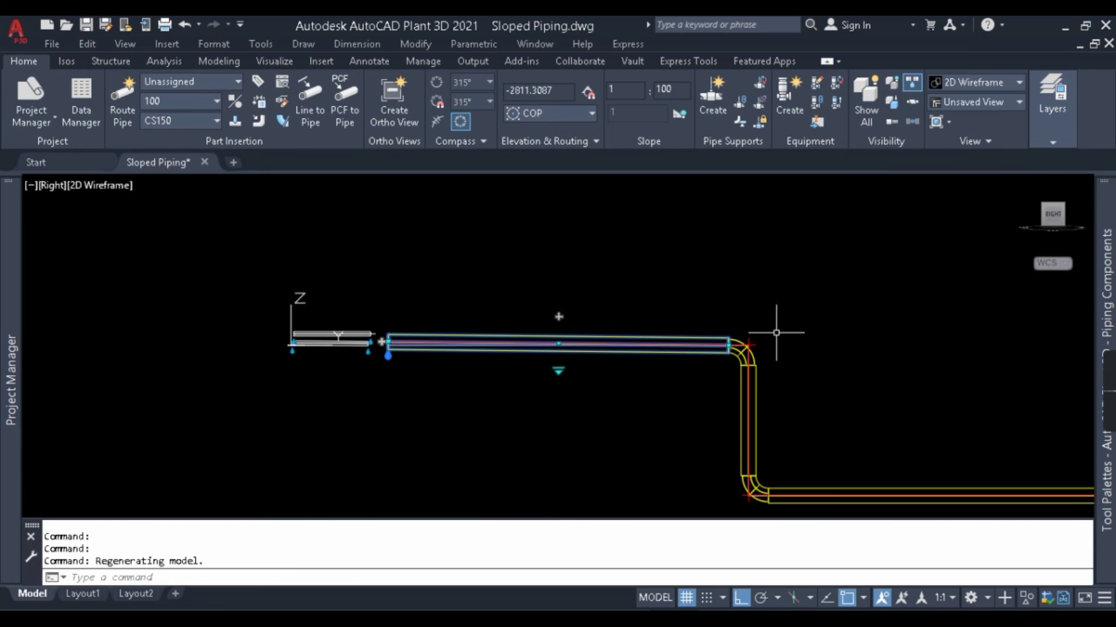
scroll(243, 299, up, 3)
scroll(236, 295, down, 1)
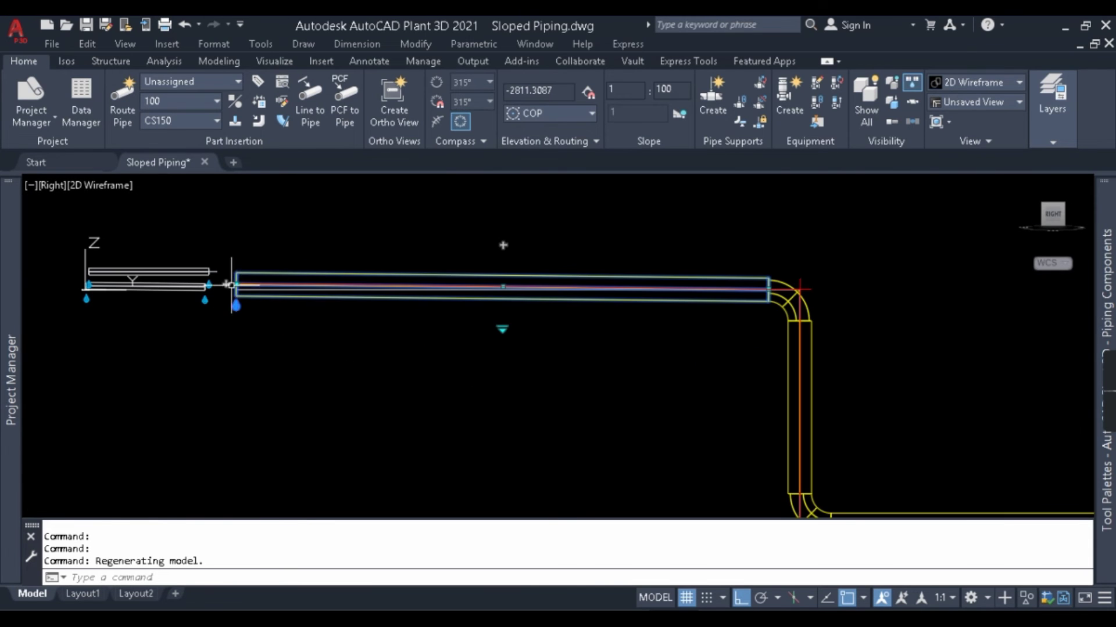
scroll(498, 267, down, 5)
key(Escape)
shift+middle_drag(588, 319, 653, 298)
shift+middle_drag(642, 381, 633, 372)
scroll(542, 331, up, 4)
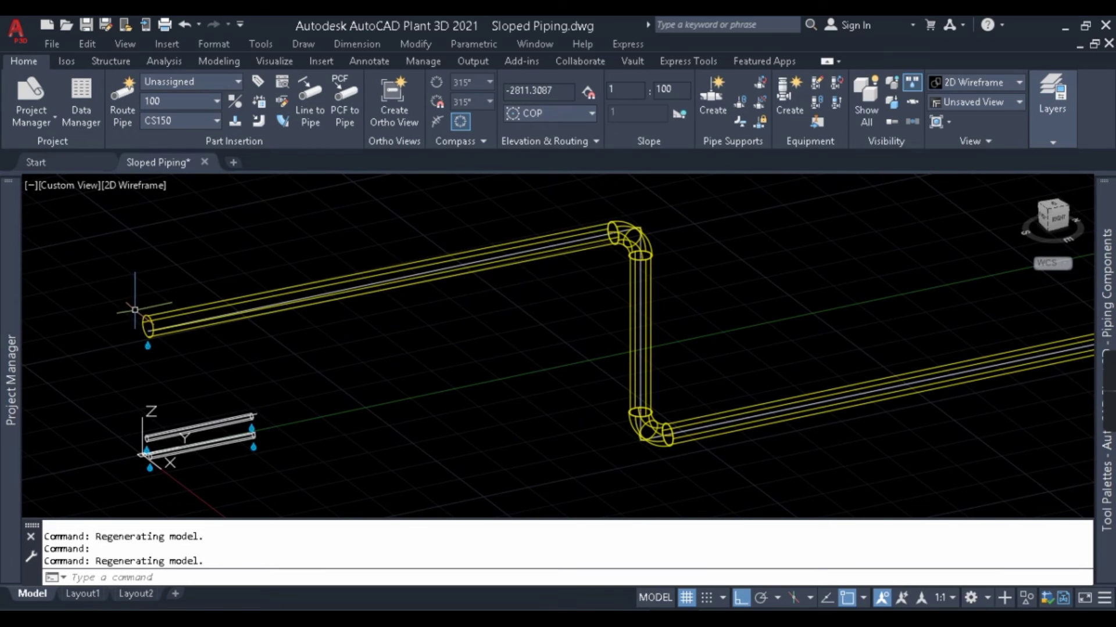
- Open Pipe Slope Editing for the lower horizontal pipe and place the dialog clear of both pipe ends
mouse_move(593, 319)
middle_down()
mouse_move(373, 257)
mouse_move(340, 276)
middle_up()
scroll(415, 346, down, 2)
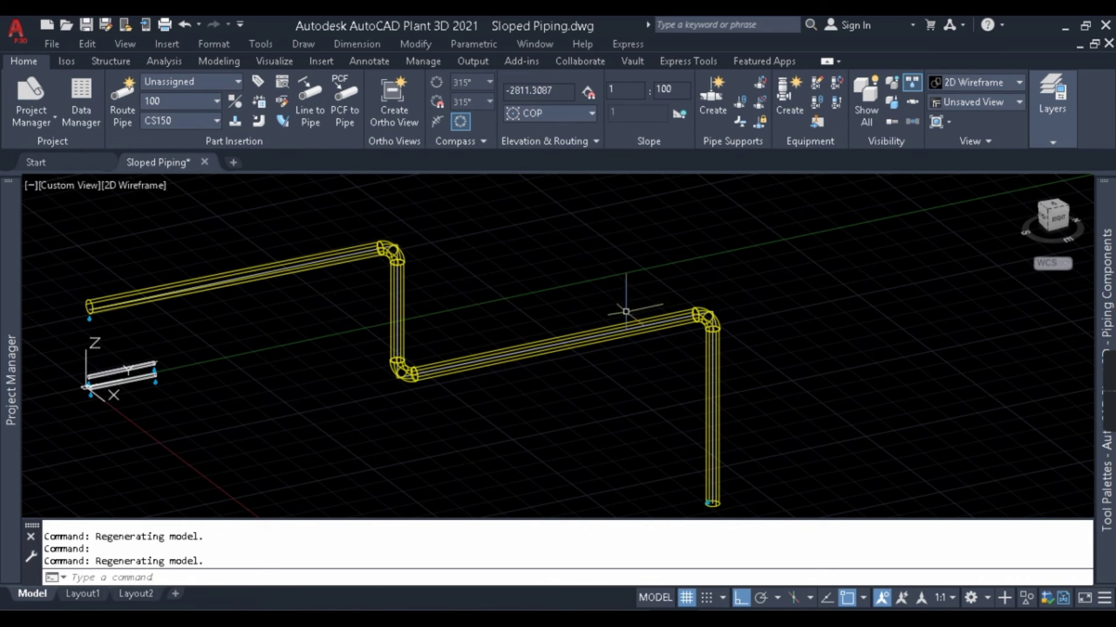
scroll(598, 325, up, 3)
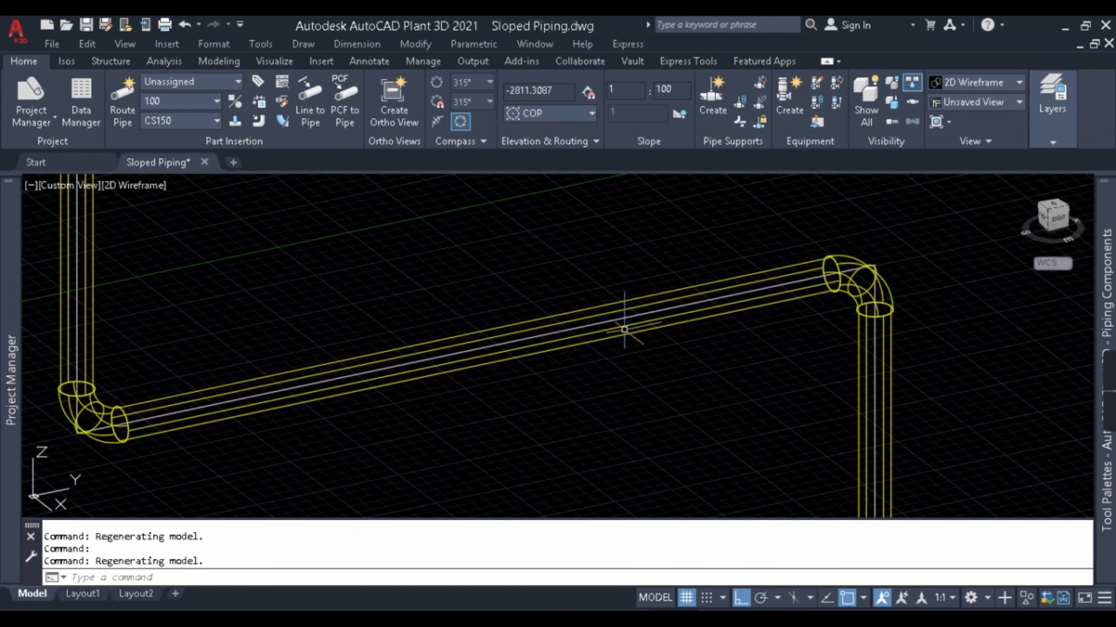
scroll(610, 342, down, 3)
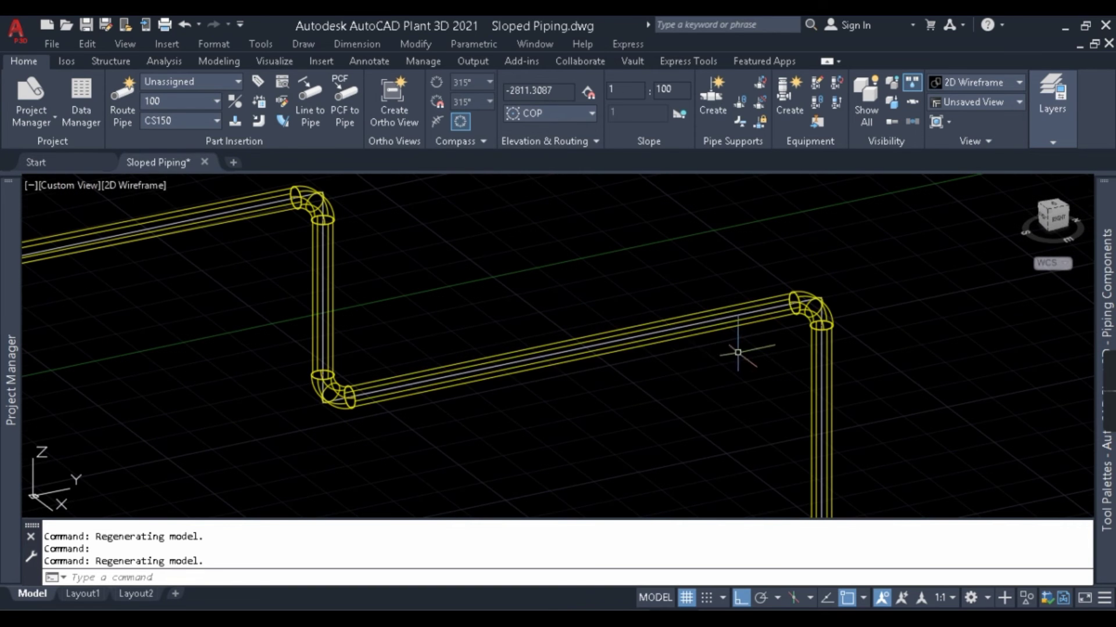
click(674, 328)
right_click(668, 320)
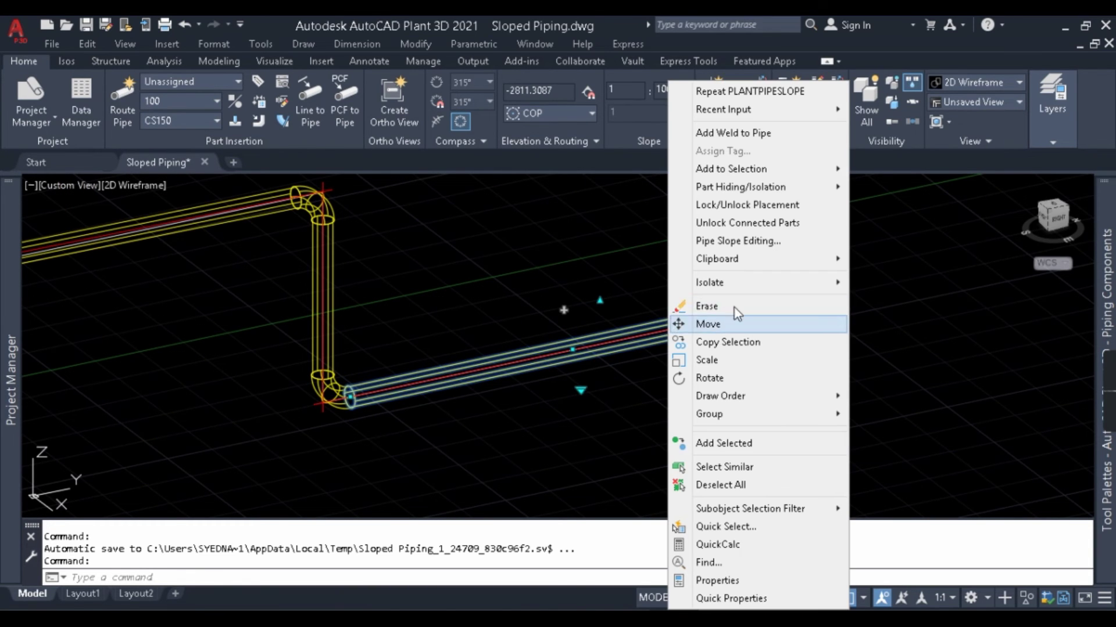
click(766, 241)
drag(573, 96, 767, 97)
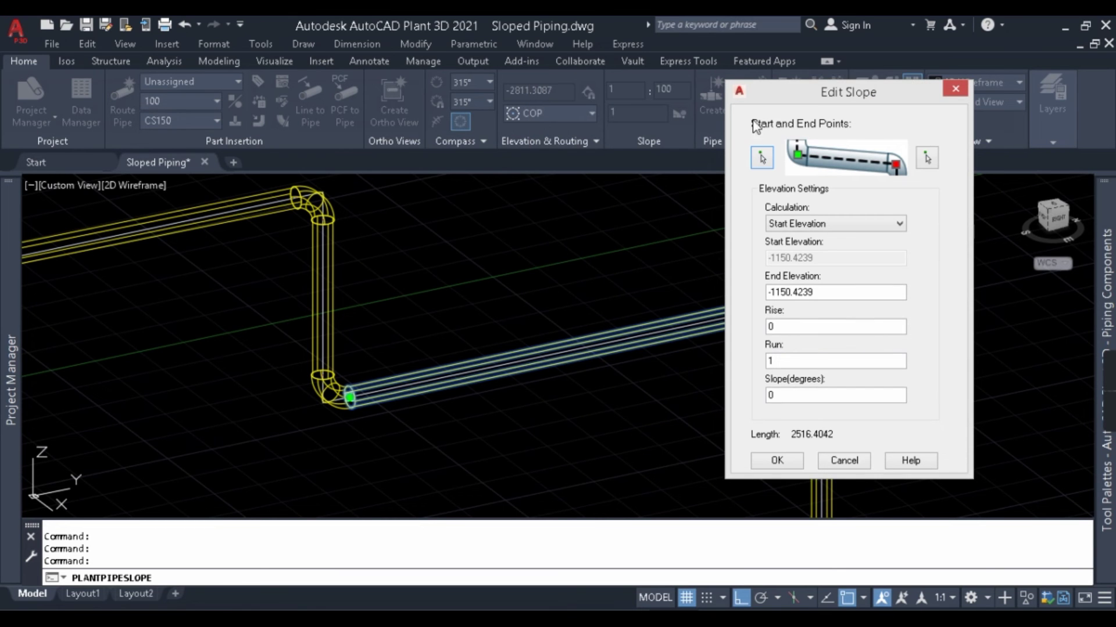
drag(918, 92, 1065, 122)
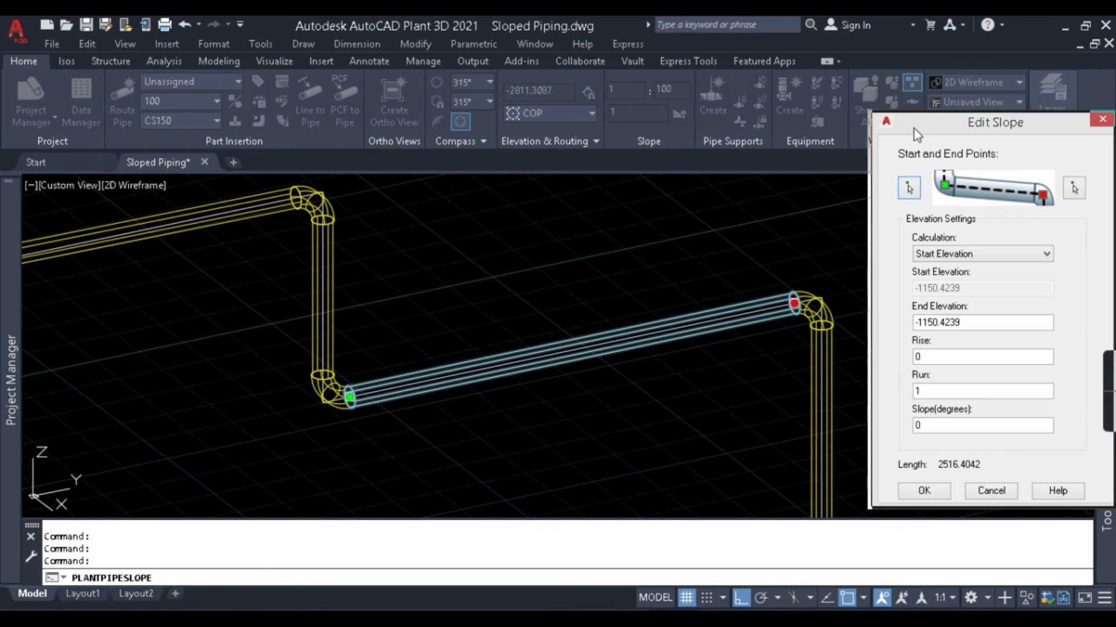
drag(917, 127, 898, 130)
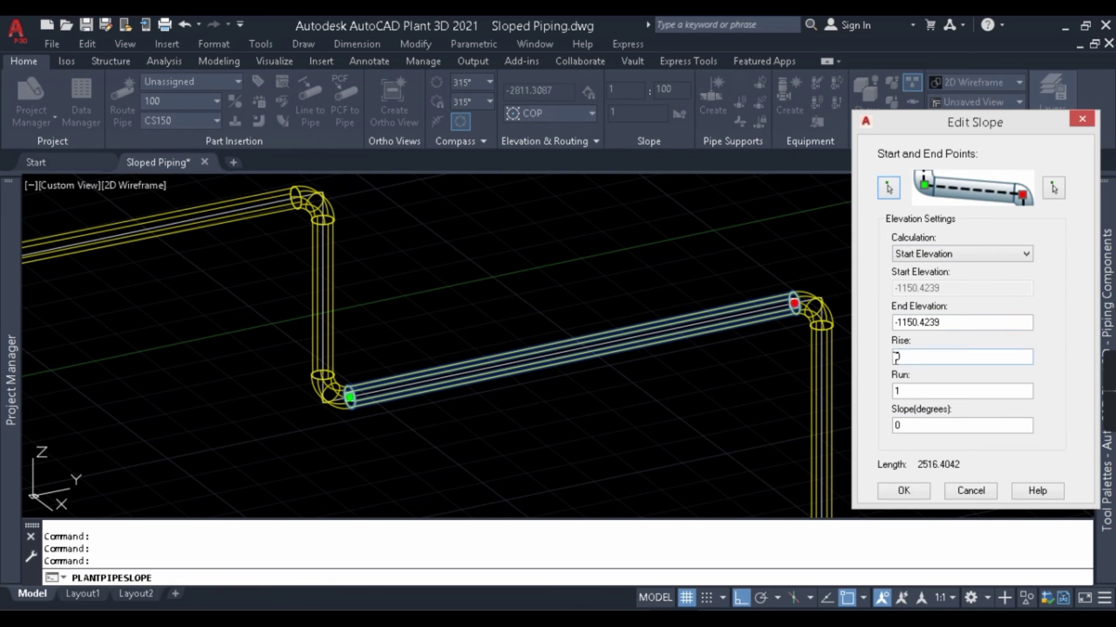
- Apply a slope with rise 1 and run 100 to the lower horizontal pipe despite the exceeded slope angles, and undo it
click(929, 362)
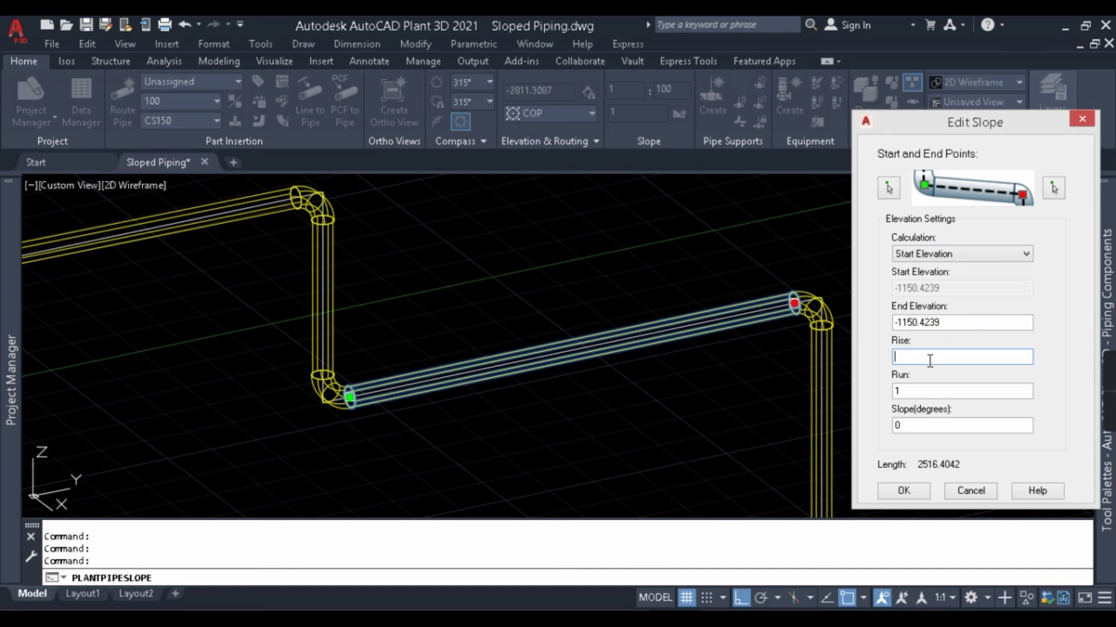
click(910, 393)
click(895, 358)
text(1)
click(917, 494)
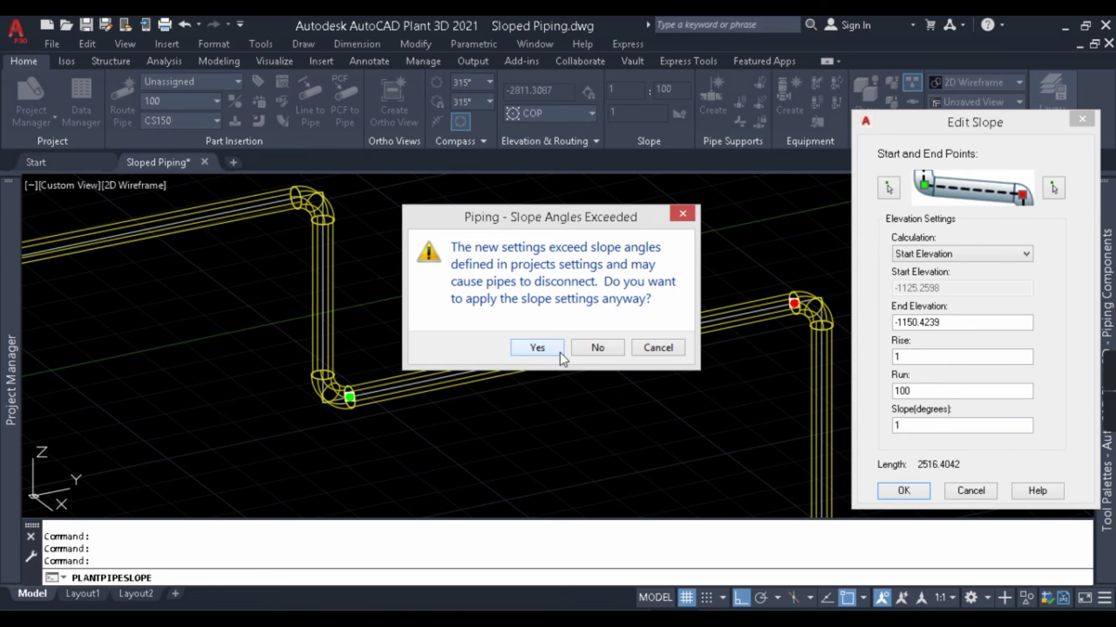
click(533, 347)
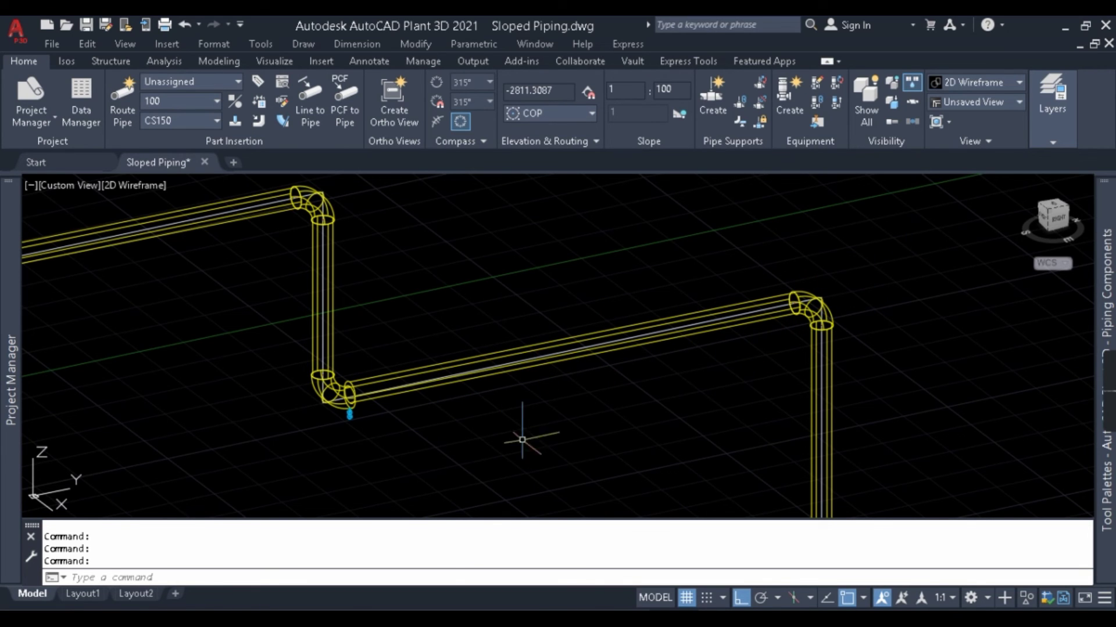
key(ctrl+z)
- Reopen Pipe Slope Editing for the lower horizontal pipe and move the dialog closer to the pipe
click(558, 360)
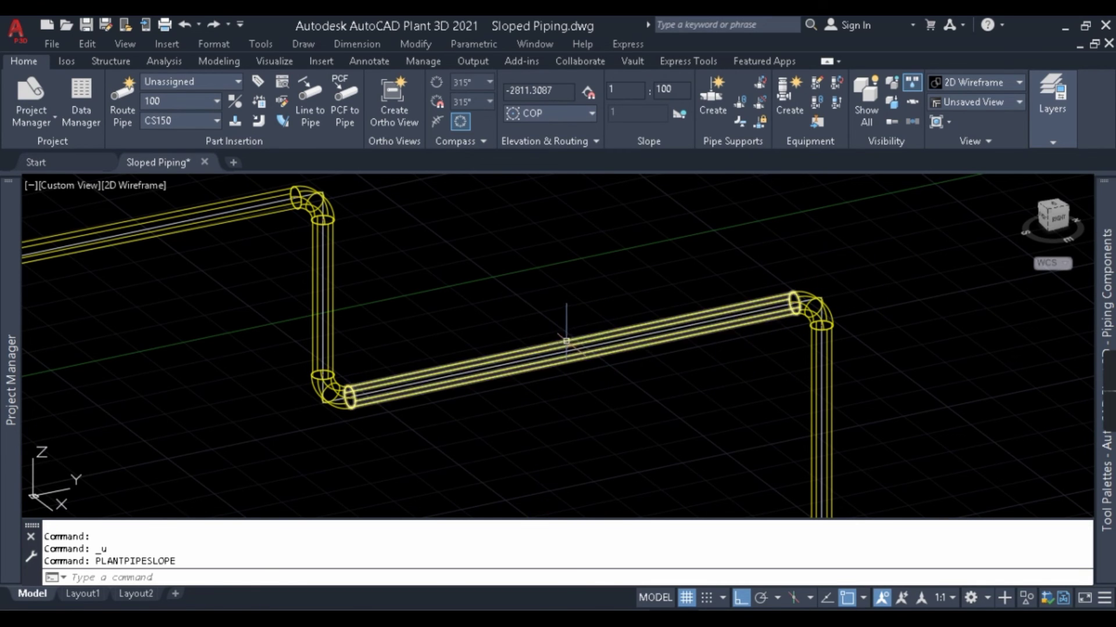
right_click(558, 361)
click(628, 241)
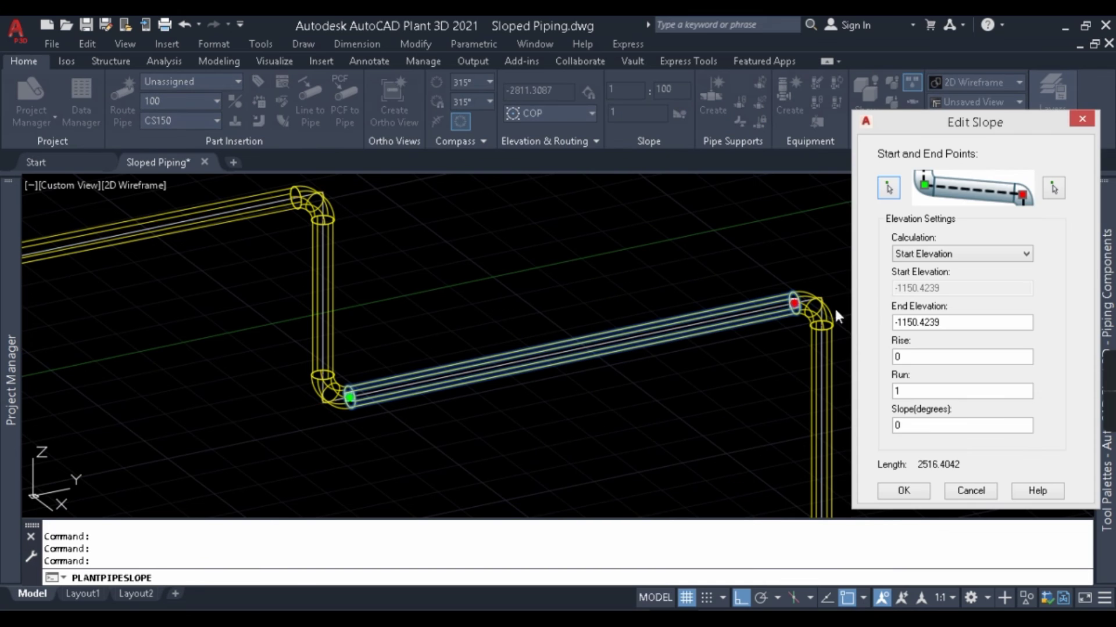
drag(926, 137, 889, 132)
- Set the rise to -1 and the run to 100, and apply the slope even though it exceeds the project's slope angles
click(881, 352)
text(-1)
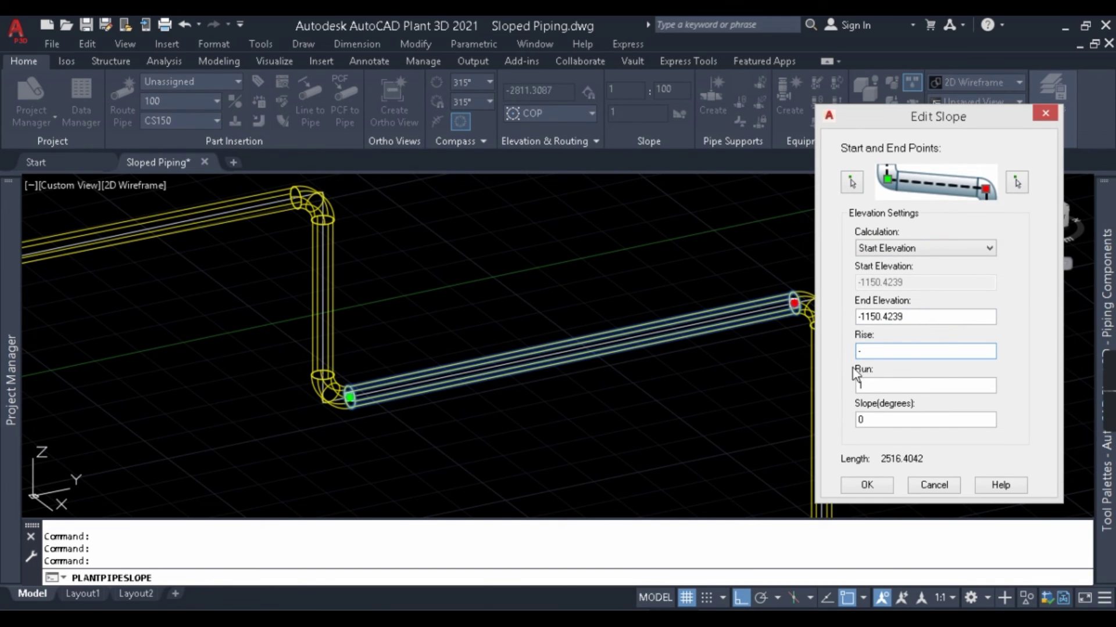
click(856, 385)
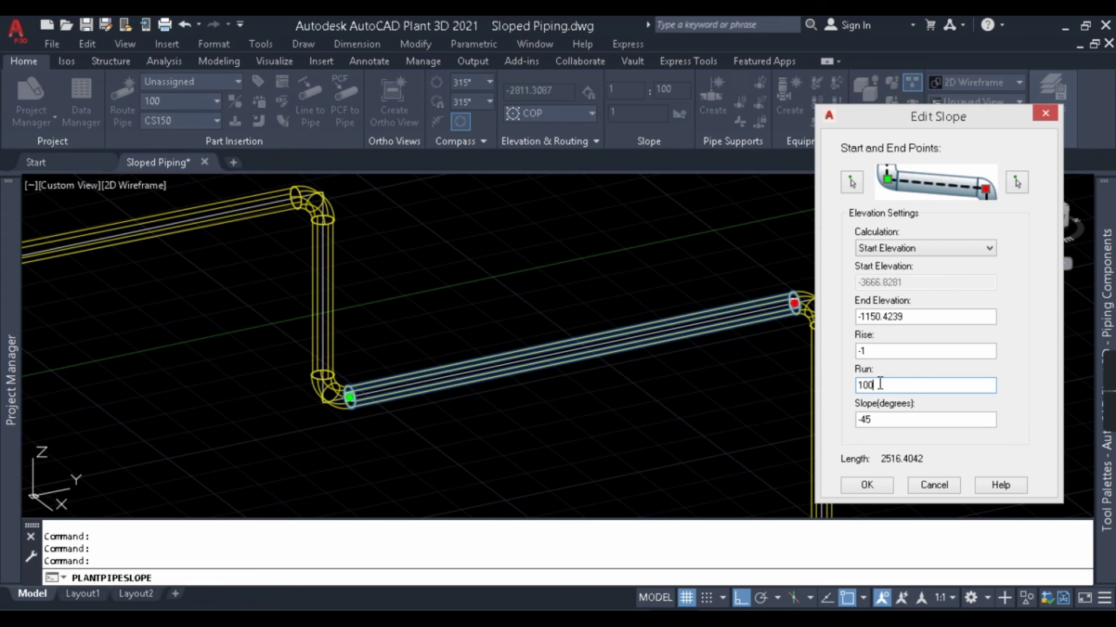
click(907, 352)
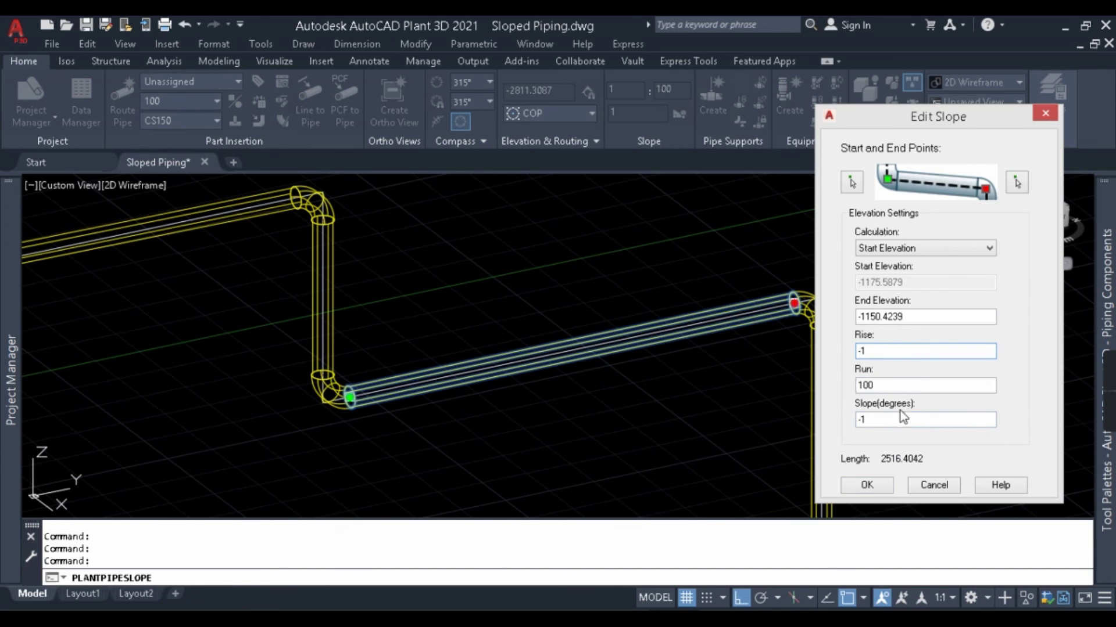
click(875, 484)
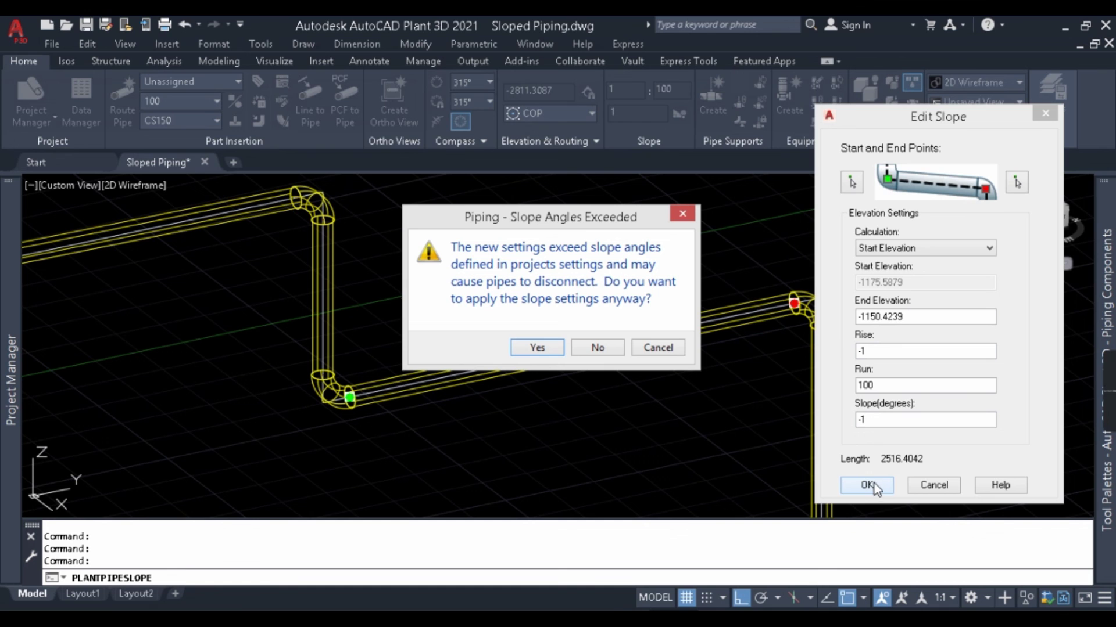
click(538, 348)
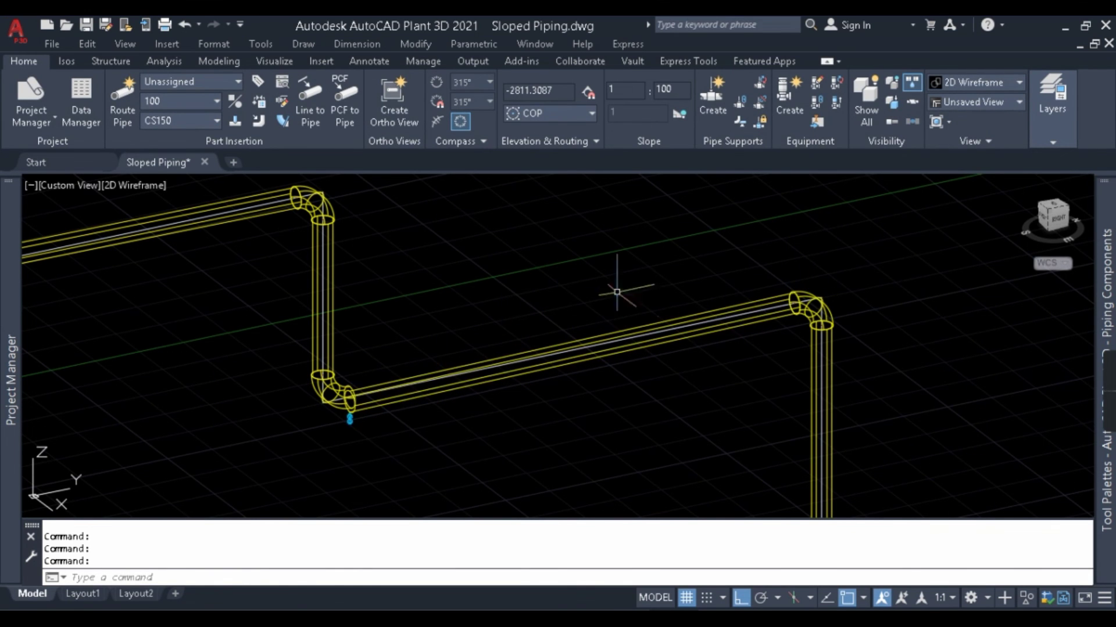
- Move the elbow at the foot of the first vertical pipe onto the sloped pipe's open end using the node snap
scroll(637, 358, down, 2)
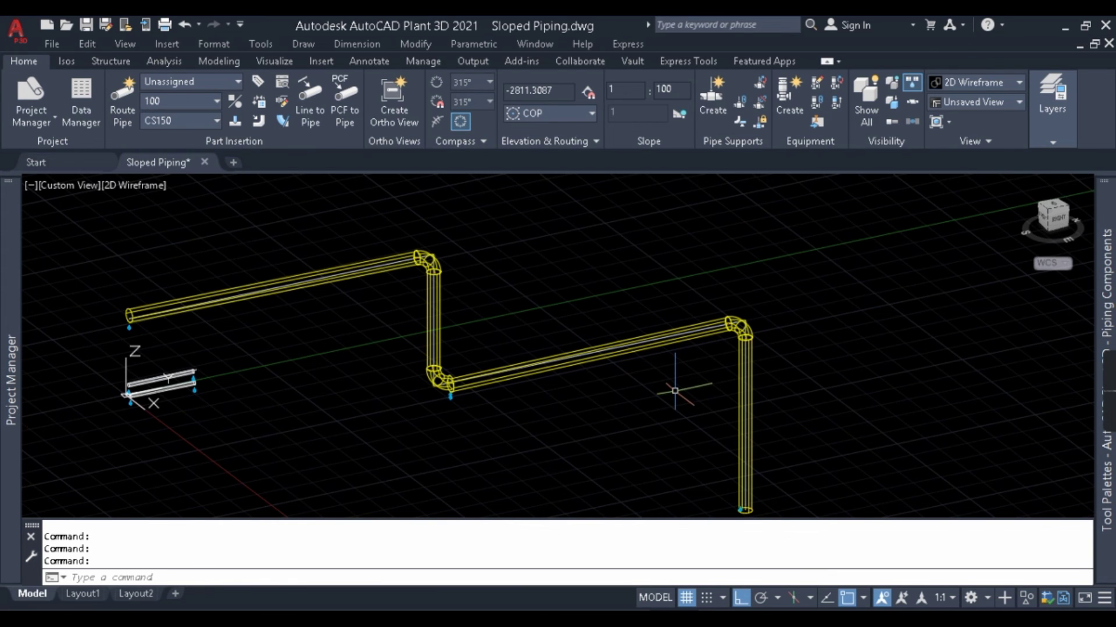
key(ctrl+z)
scroll(342, 419, up, 3)
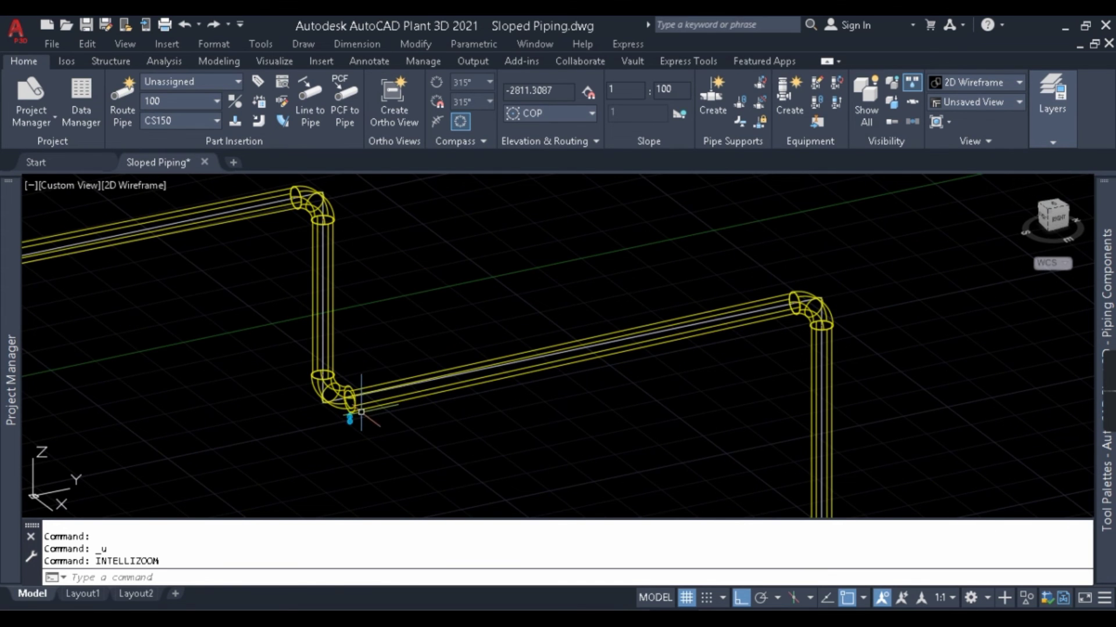
click(313, 384)
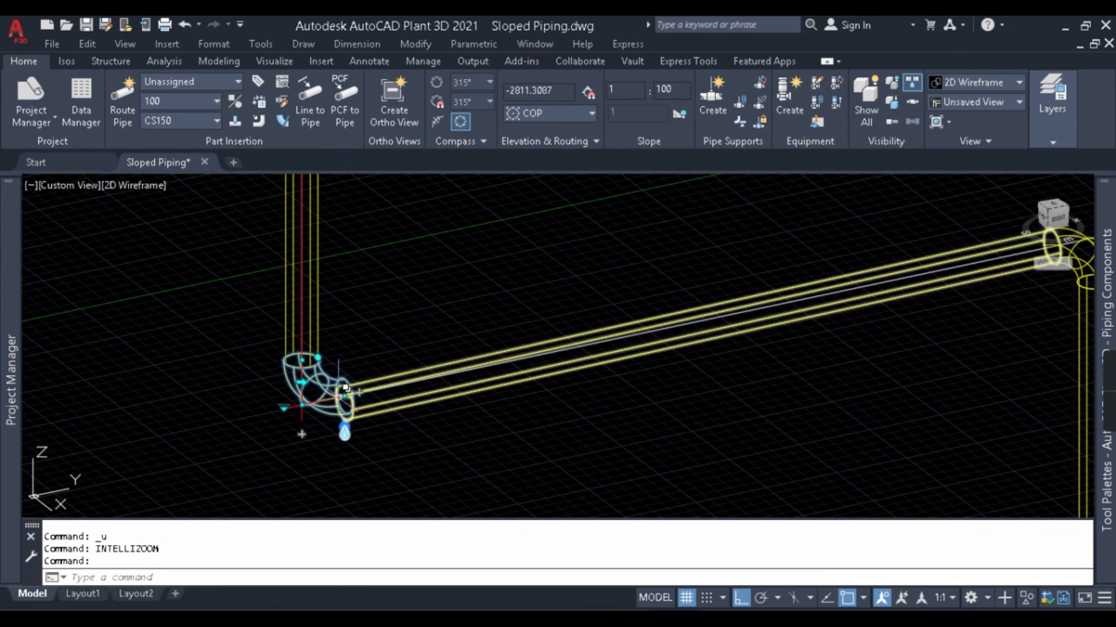
click(301, 405)
text(nod)
key(Return)
scroll(344, 415, down, 3)
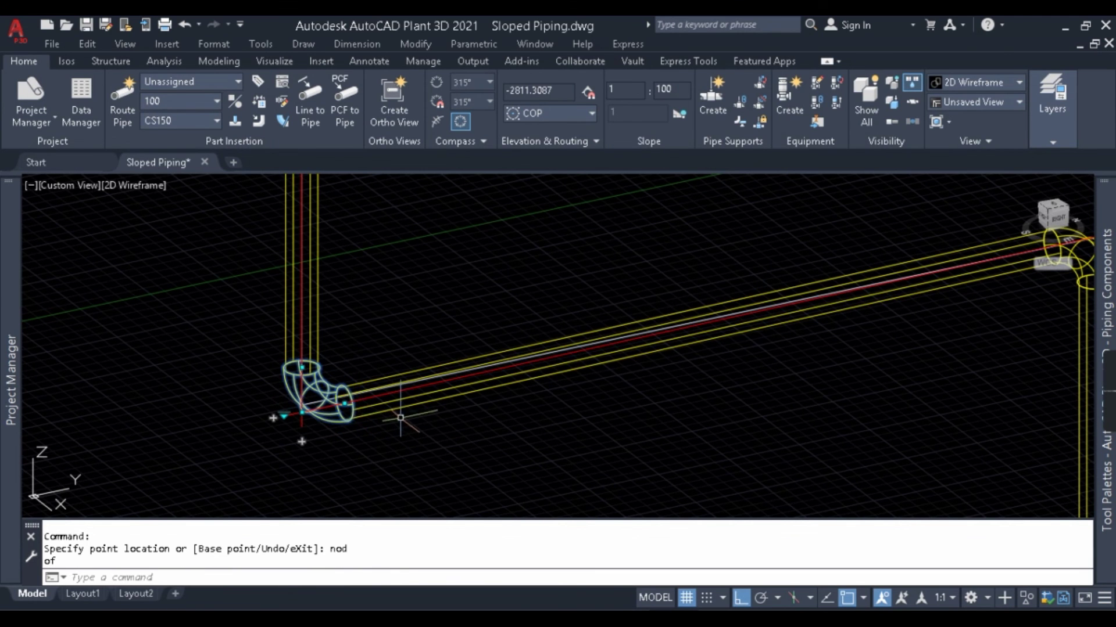
- Select the elbow at the foot of the first vertical pipe and the adjoining sloped pipe to check their connection
scroll(439, 409, down, 3)
key(Escape)
scroll(438, 408, up, 6)
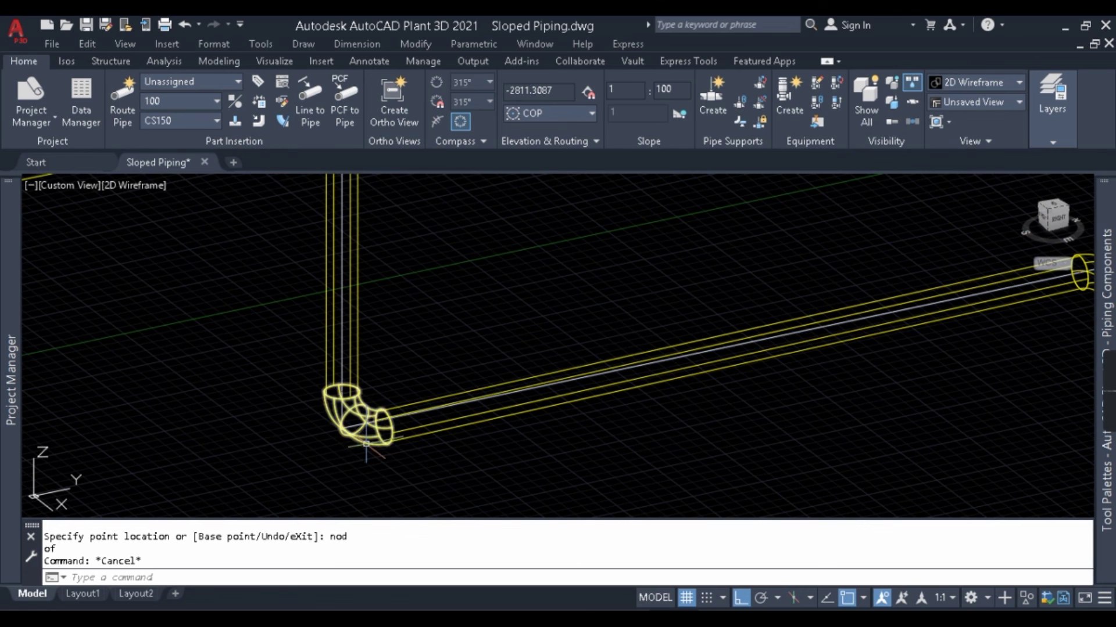
click(363, 412)
scroll(370, 434, down, 2)
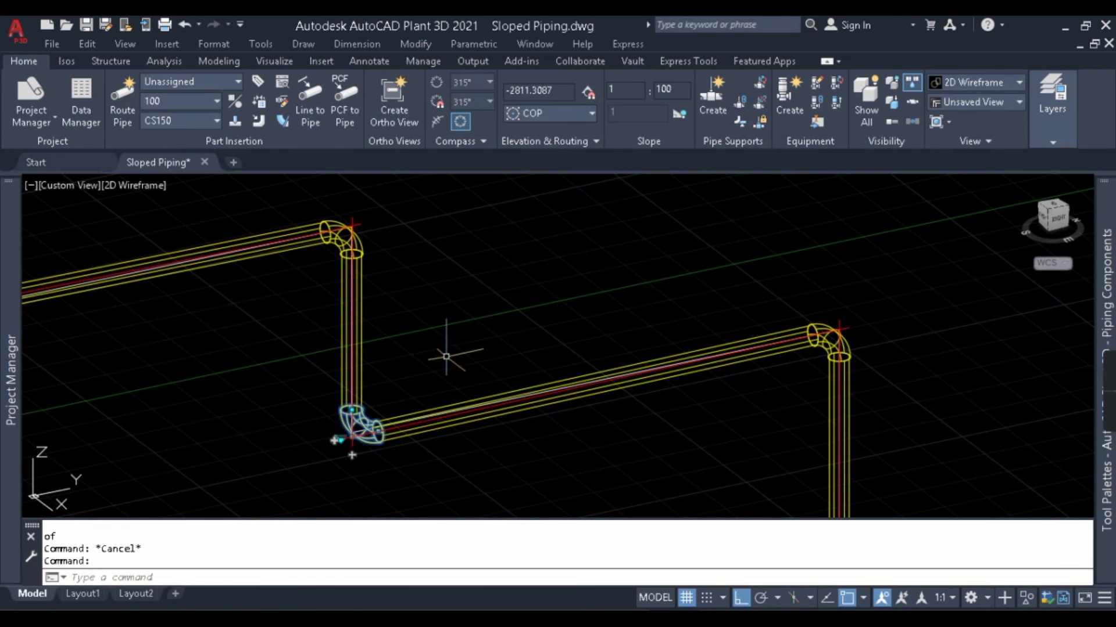
scroll(446, 355, down, 2)
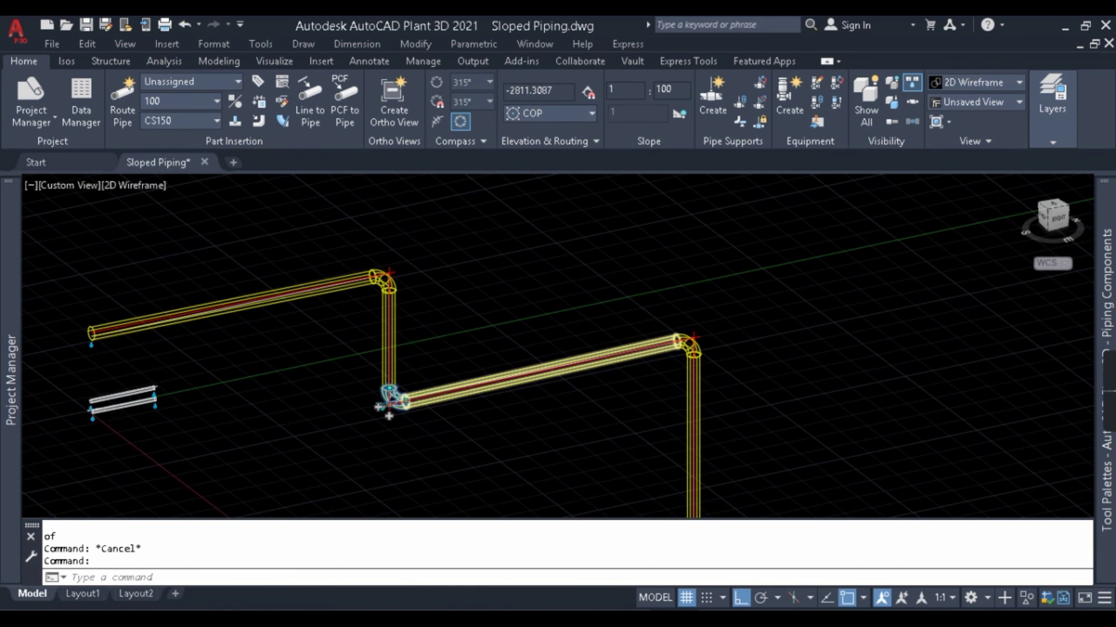
scroll(401, 401, up, 2)
key(Escape)
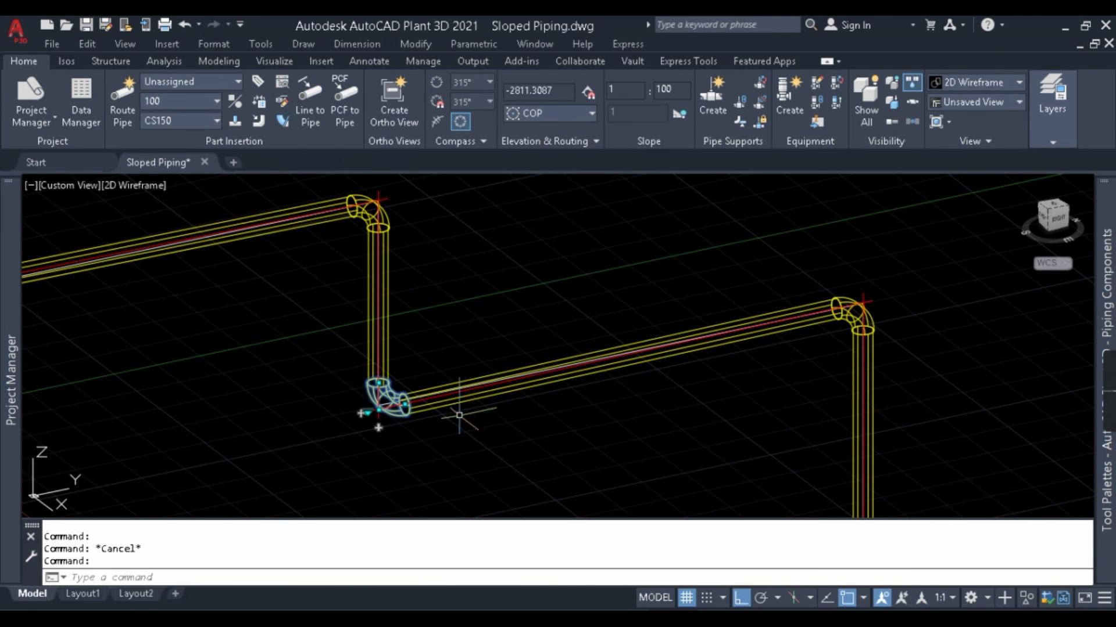
scroll(502, 377, down, 2)
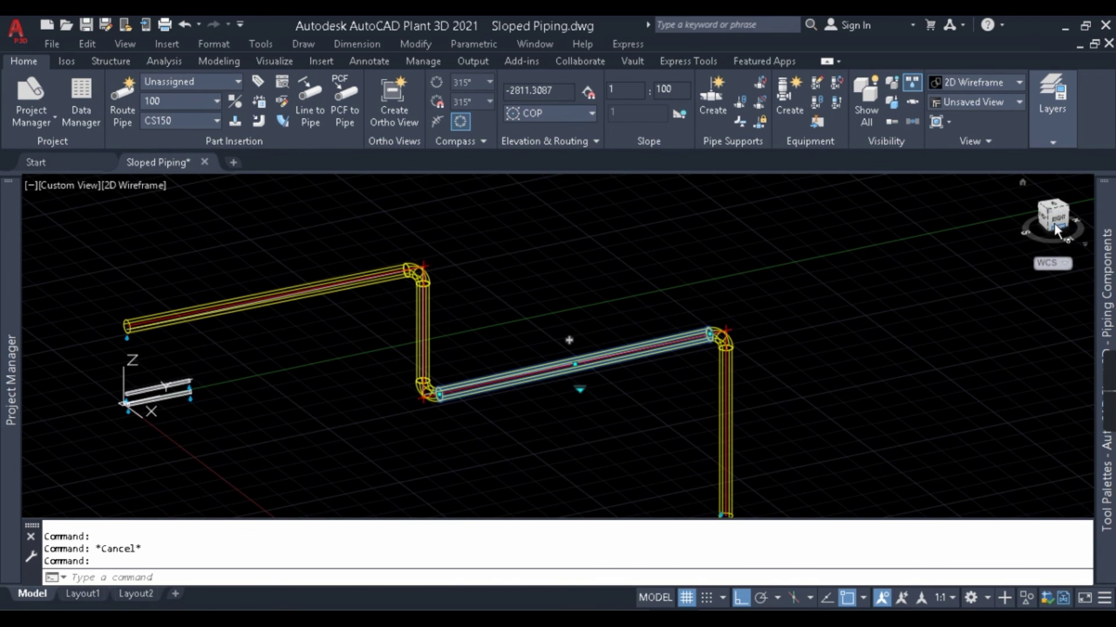
- Examine the slopes and elbow joints of the whole pipe run in the Right view and from a 3D angle
click(1058, 217)
key(Escape)
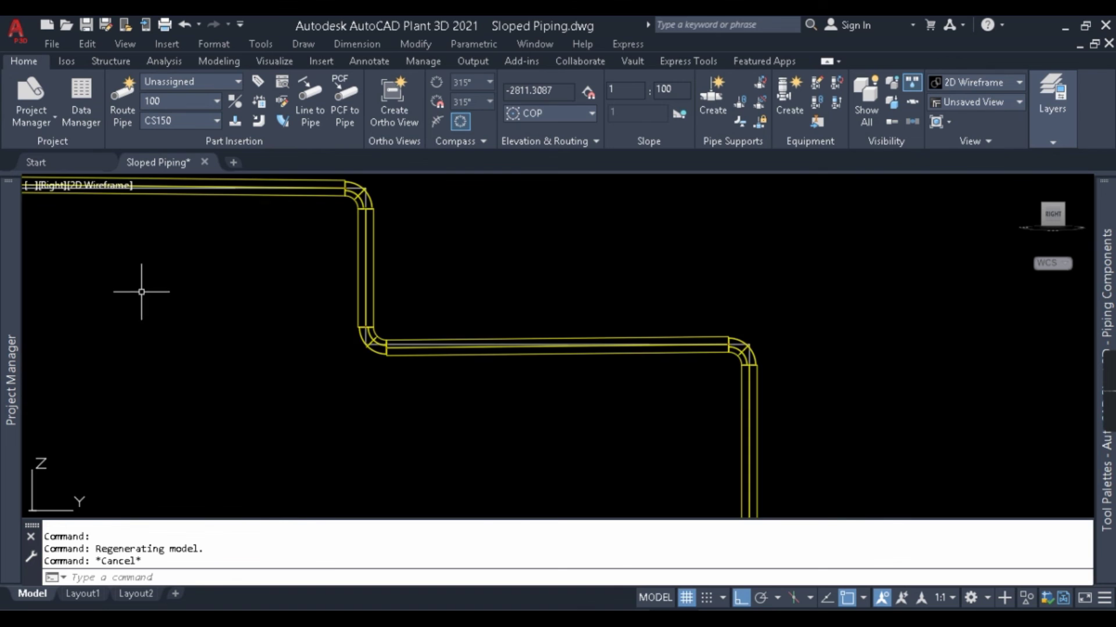
middle_drag(144, 291, 312, 309)
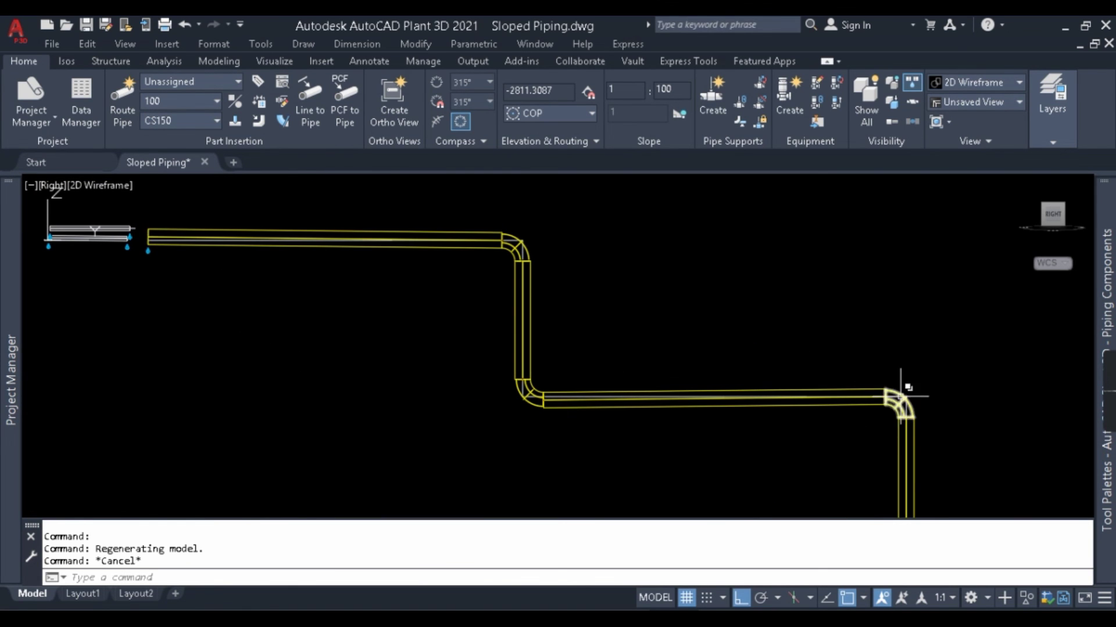
scroll(552, 404, up, 5)
scroll(553, 404, down, 6)
shift+middle_drag(391, 319, 674, 441)
scroll(674, 441, down, 2)
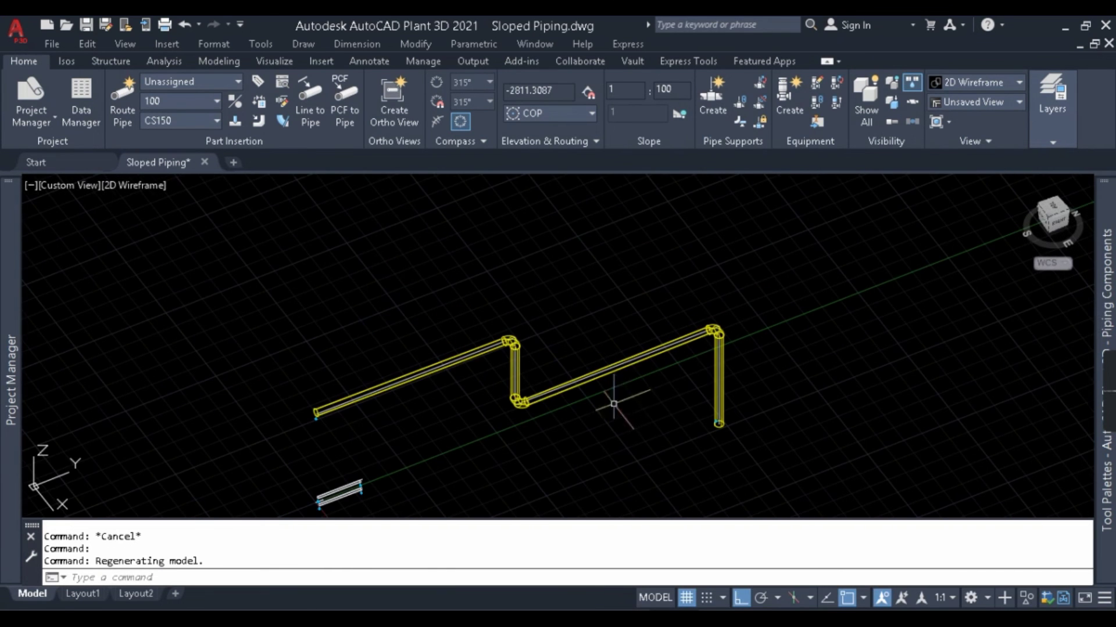
shift+middle_drag(622, 394, 673, 386)
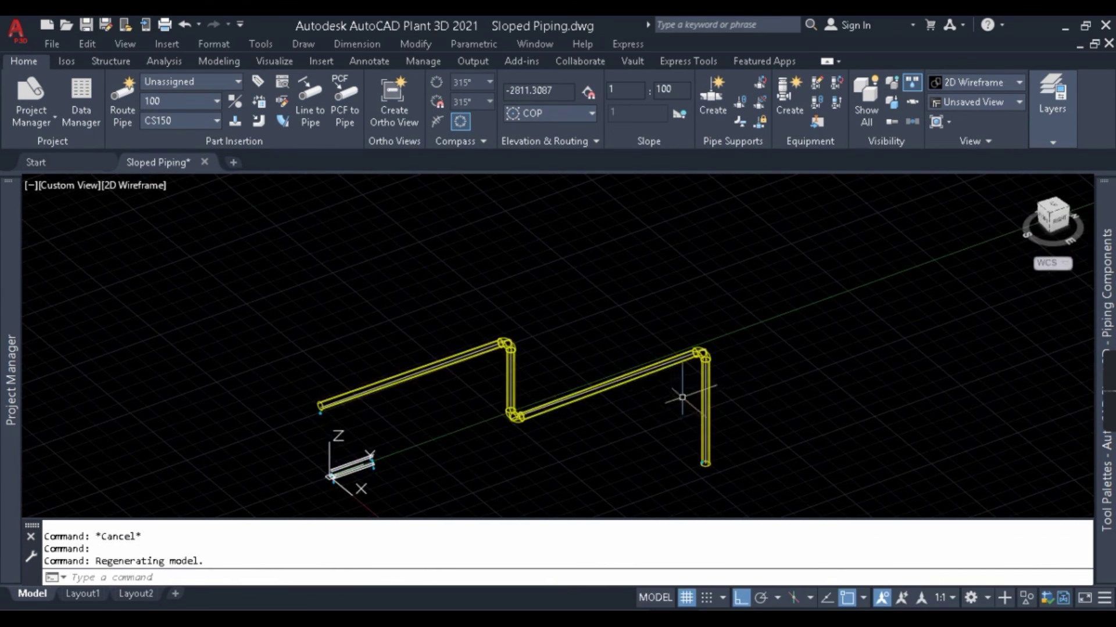
scroll(617, 395, up, 2)
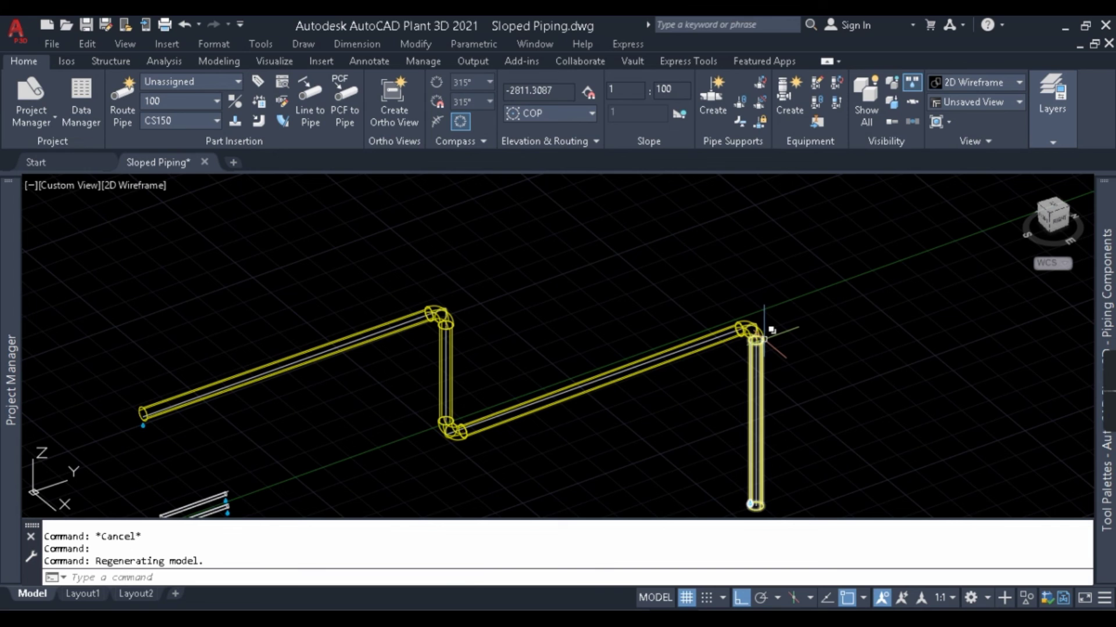
mouse_move(764, 339)
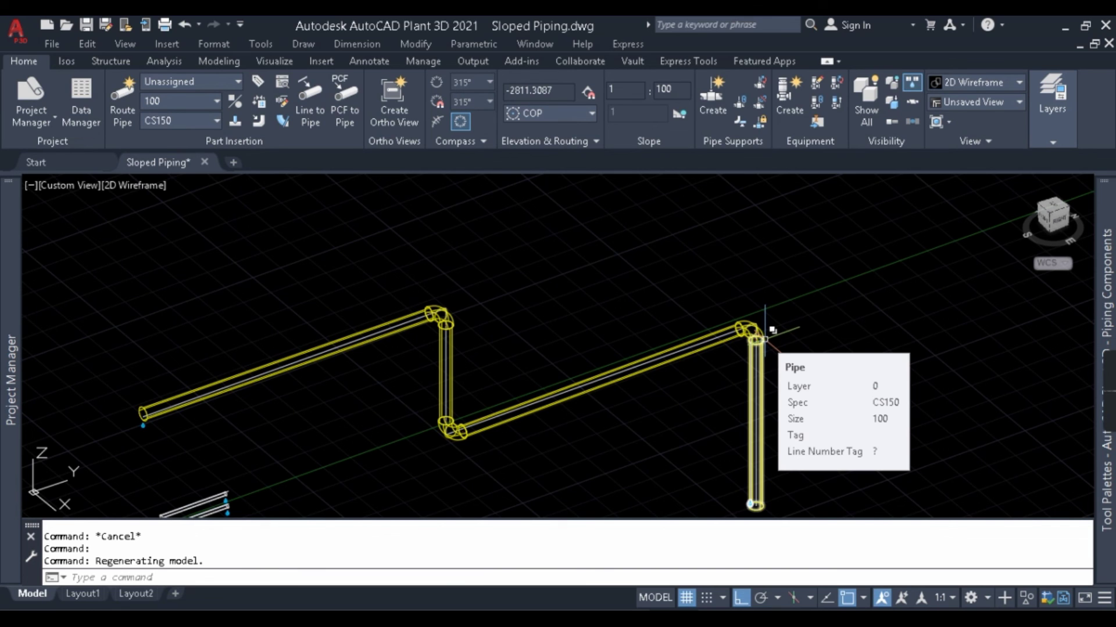